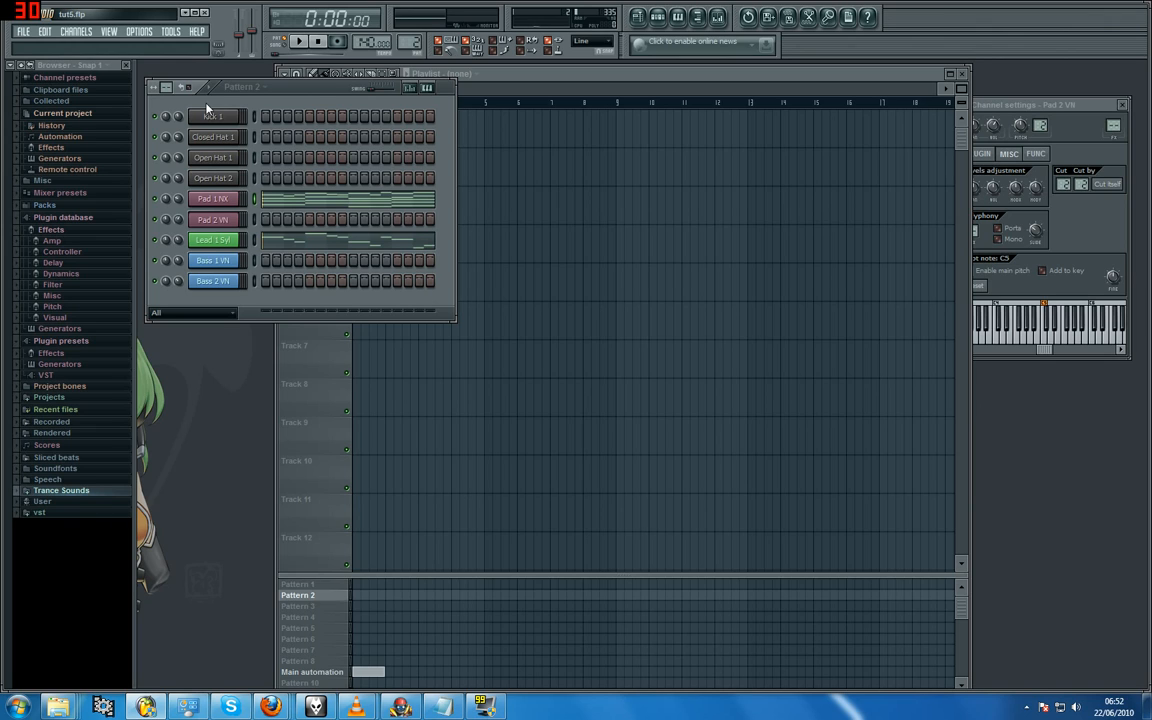
# - Open the Fruity Filter on the Pad 1 NX mixer insert and turn its cutoff frequency down
pyautogui.click(215, 200)
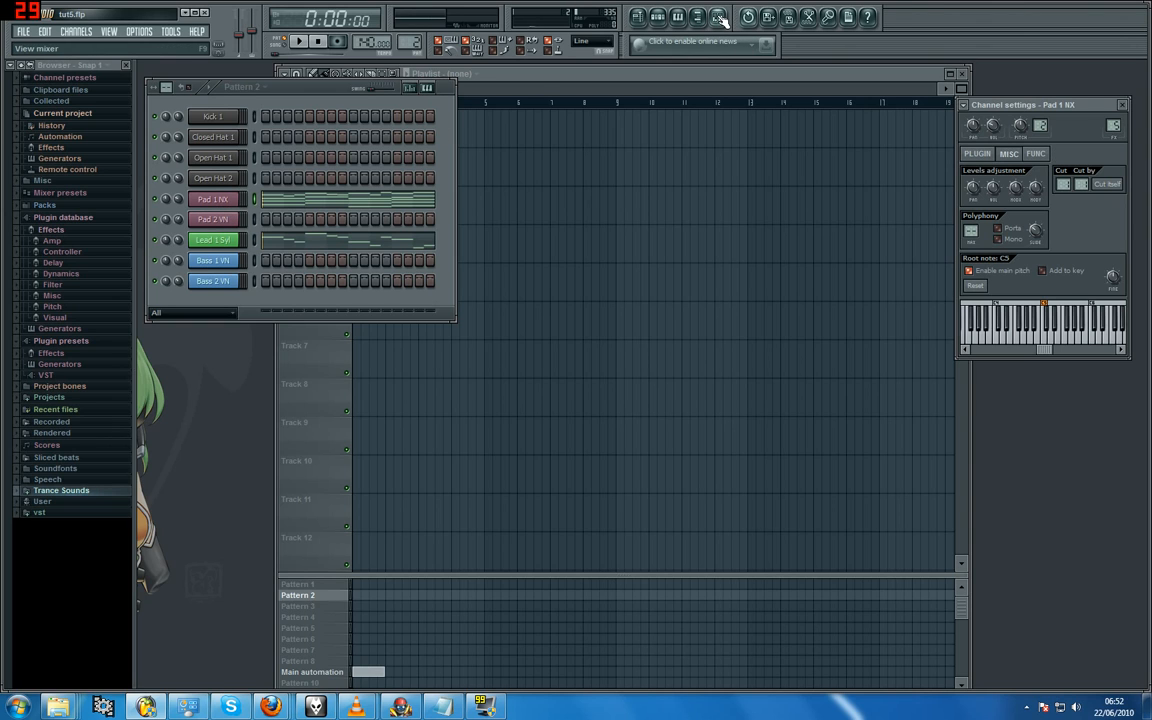
pyautogui.click(647, 16)
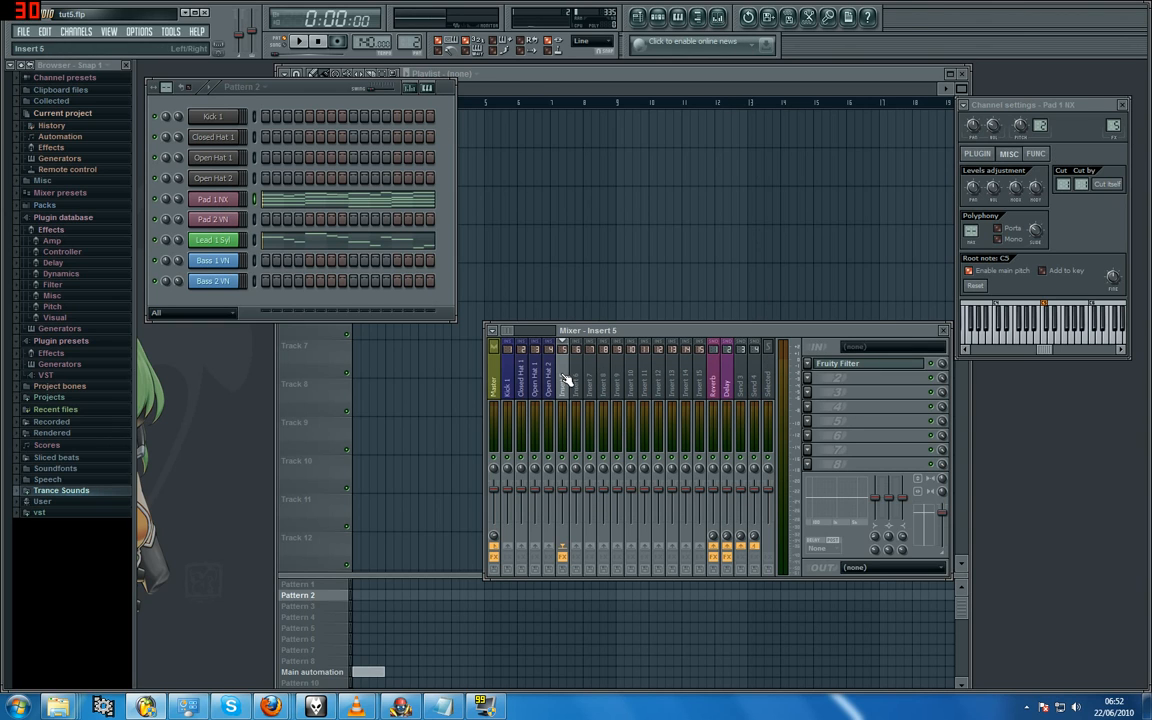
pyautogui.click(880, 375)
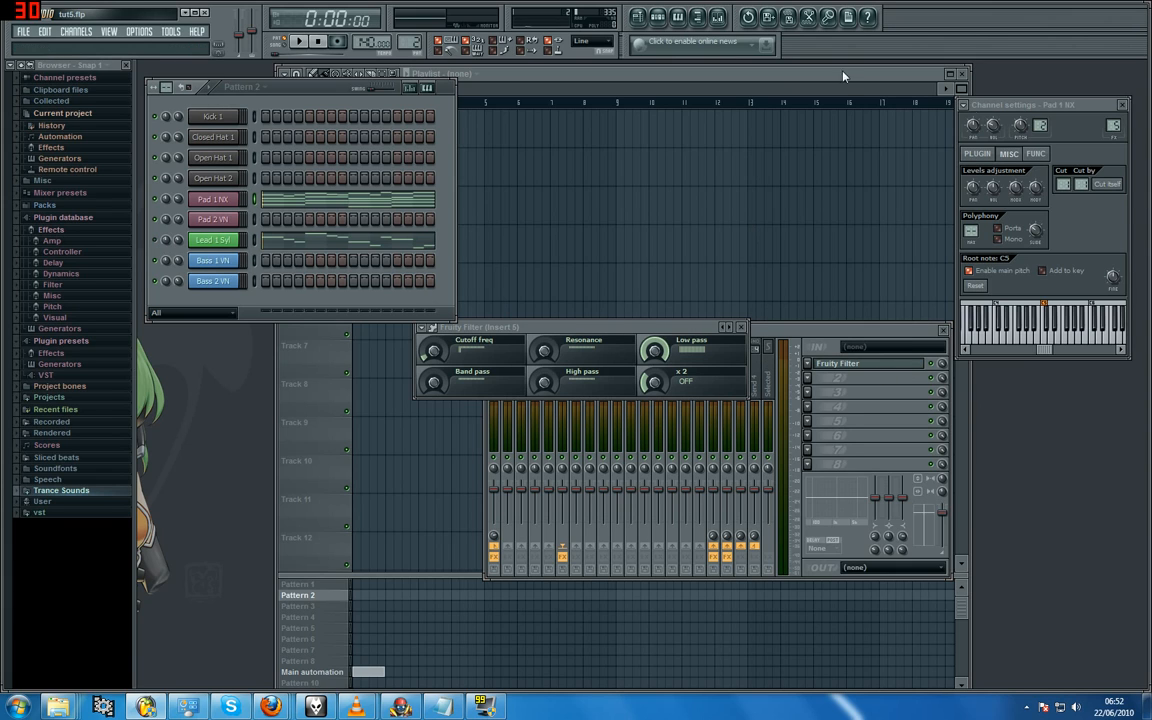
pyautogui.moveTo(437, 353); pyautogui.dragTo(438, 374)
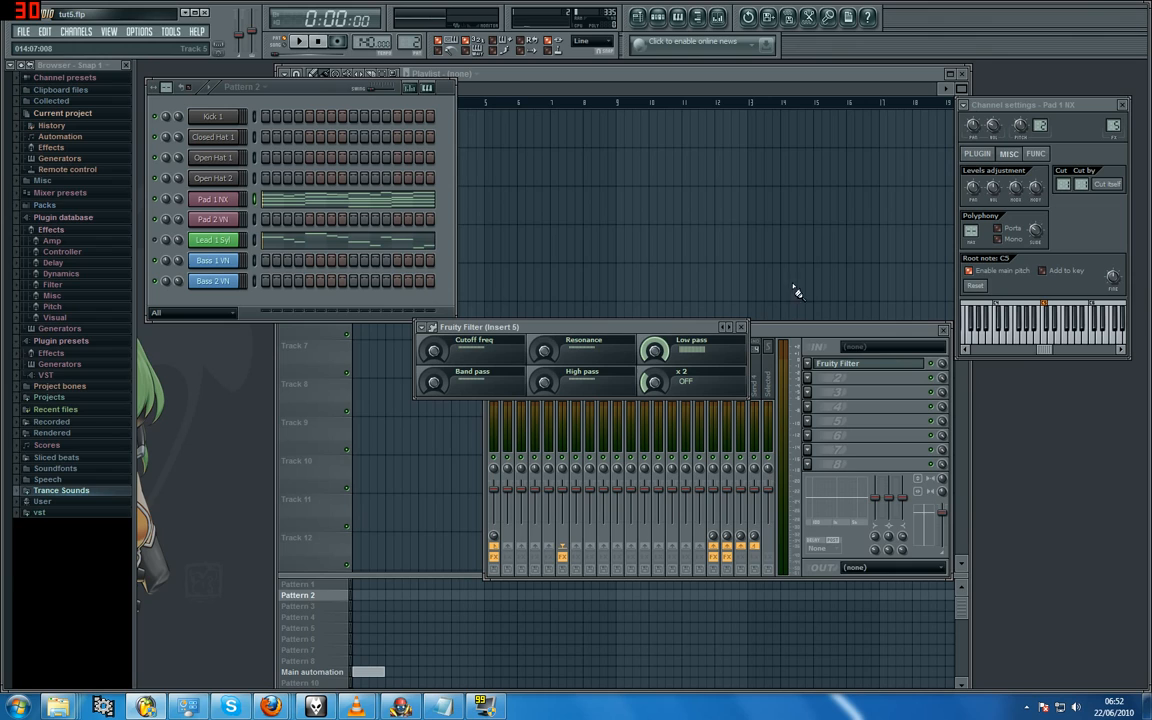
# - Play Pattern 2 several times to hear the pad and lead with the filter cutoff set low
pyautogui.click(299, 42)
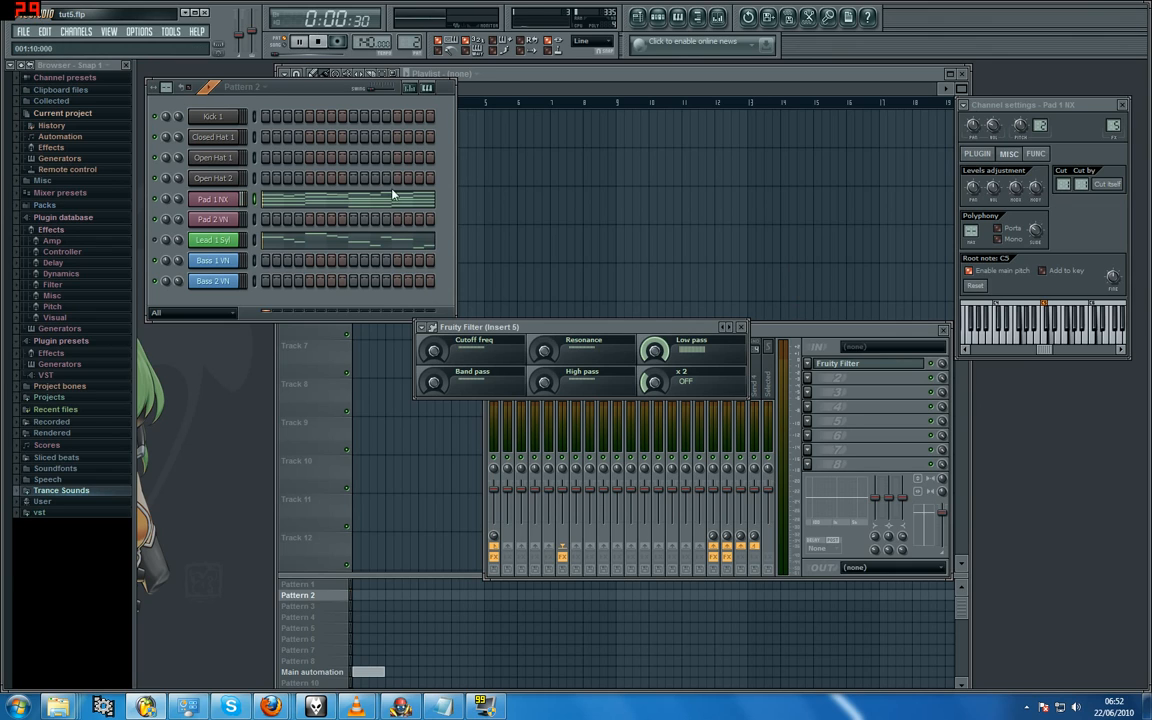
pyautogui.click(321, 42)
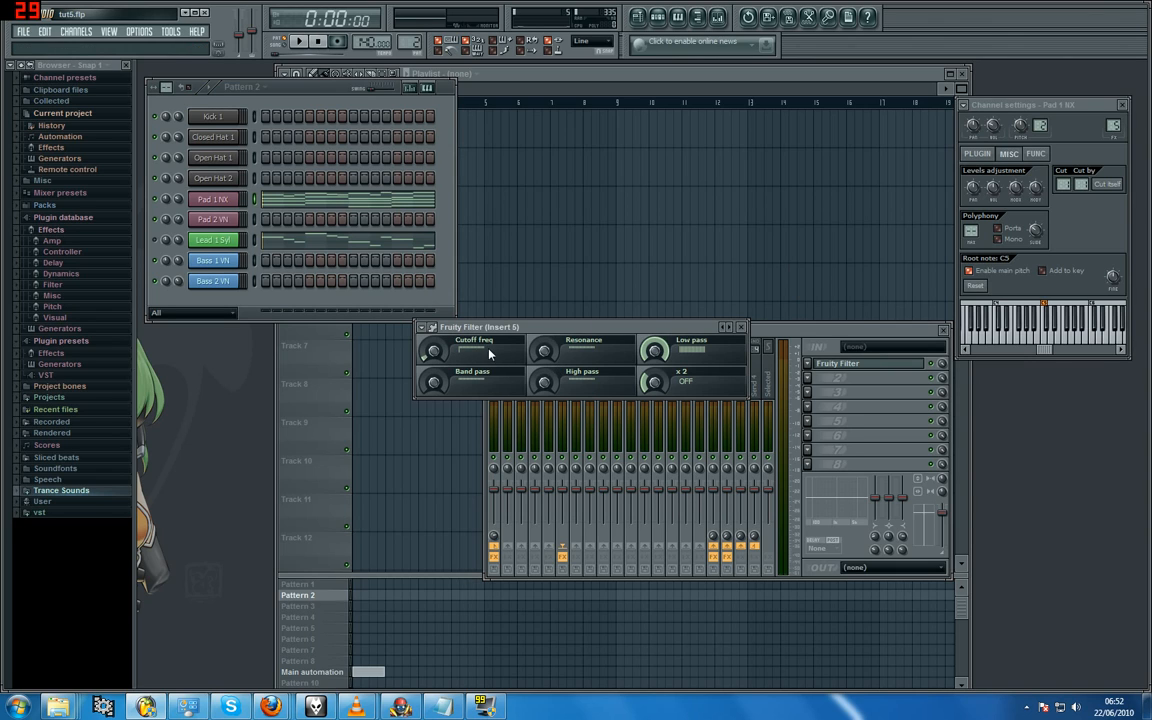
pyautogui.click(298, 41)
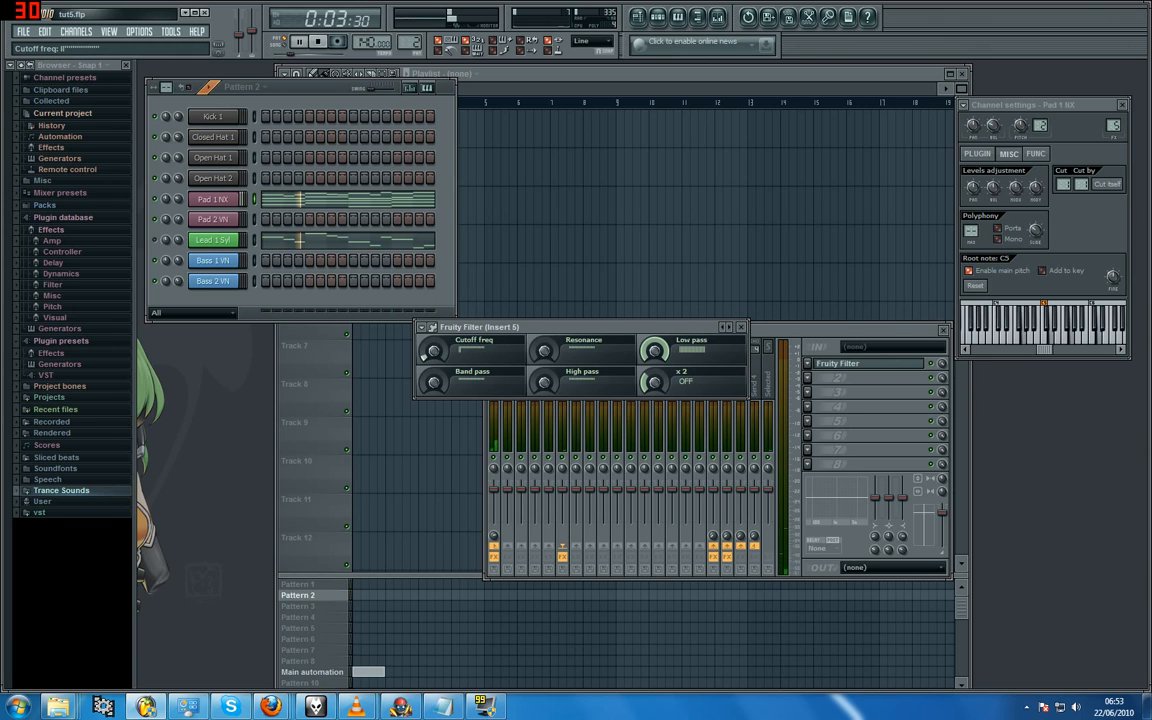
pyautogui.click(327, 42)
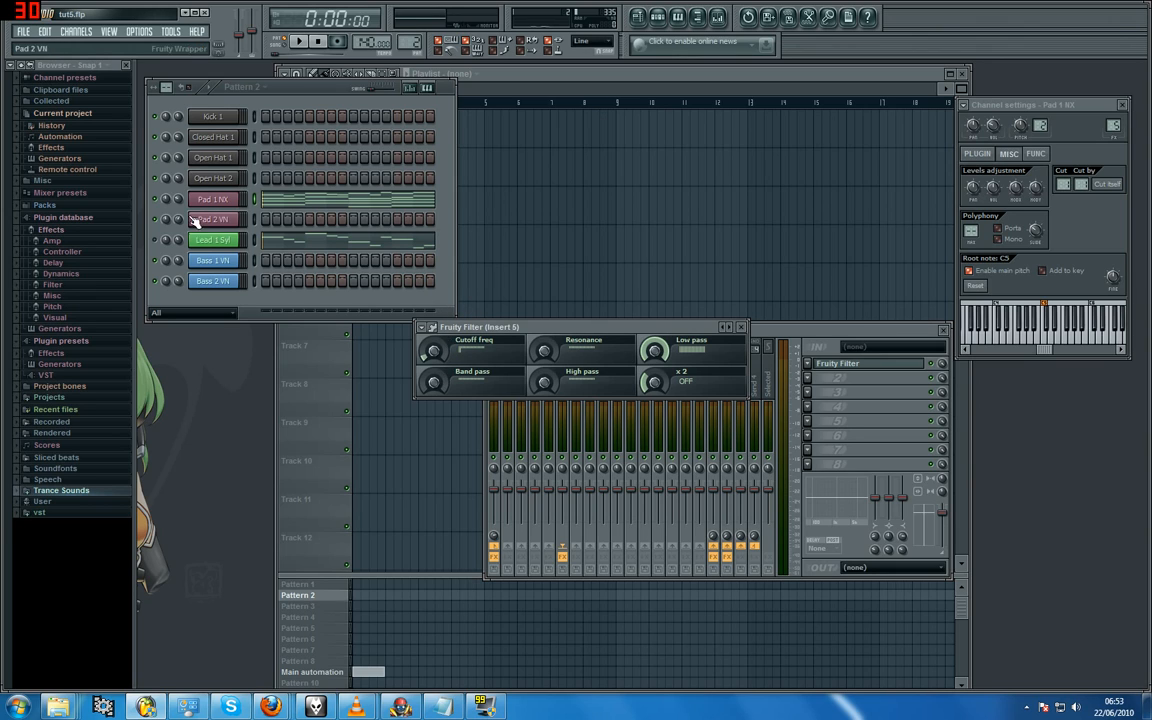
pyautogui.click(157, 243)
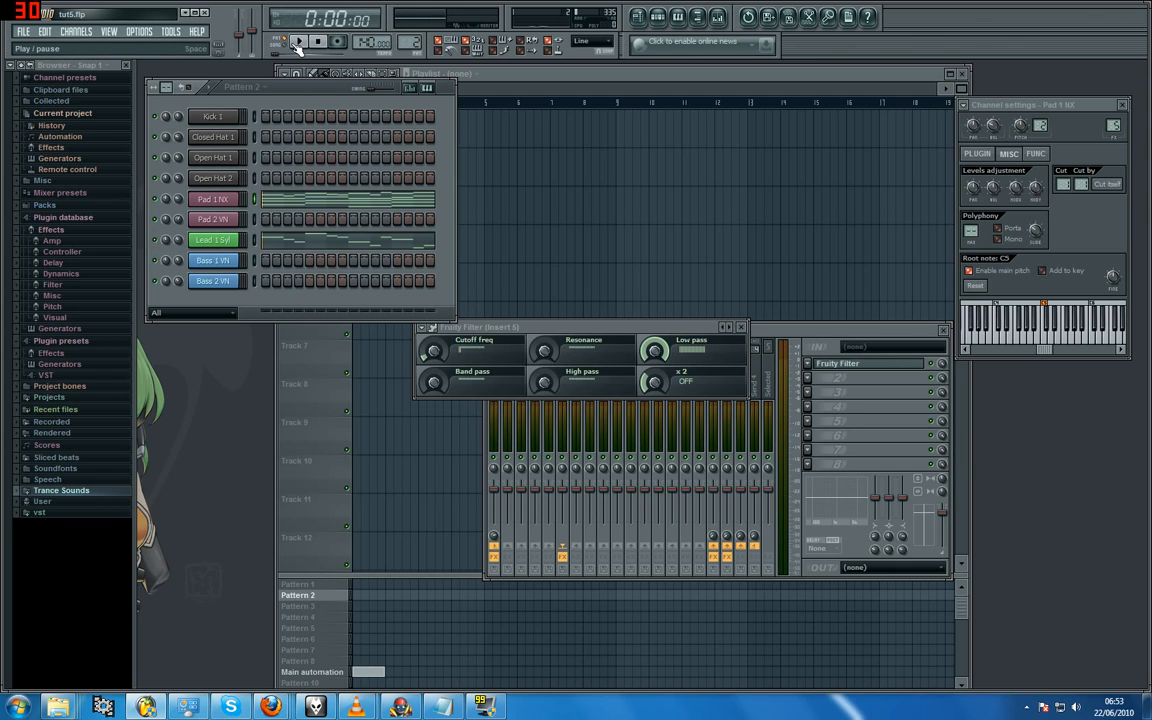
pyautogui.press('space')
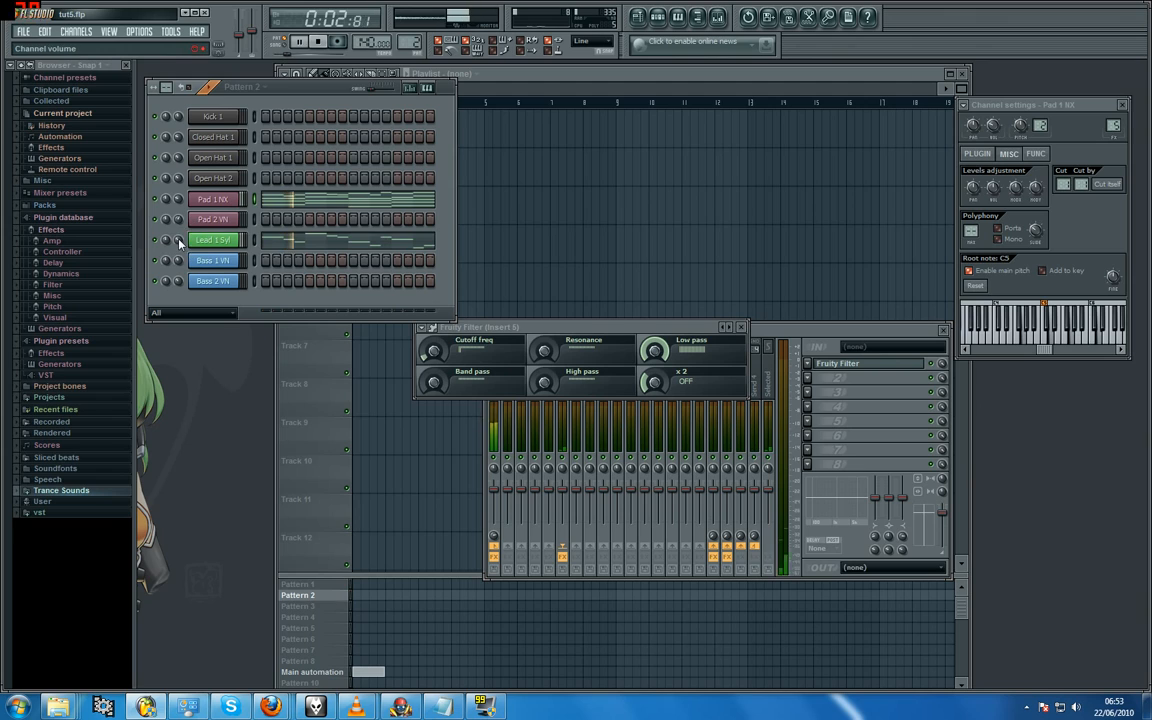
pyautogui.click(319, 42)
# - Raise the cutoff frequency of the pad's Fruity Filter and play Pattern 2 to hear the change
pyautogui.moveTo(439, 358); pyautogui.dragTo(439, 320)
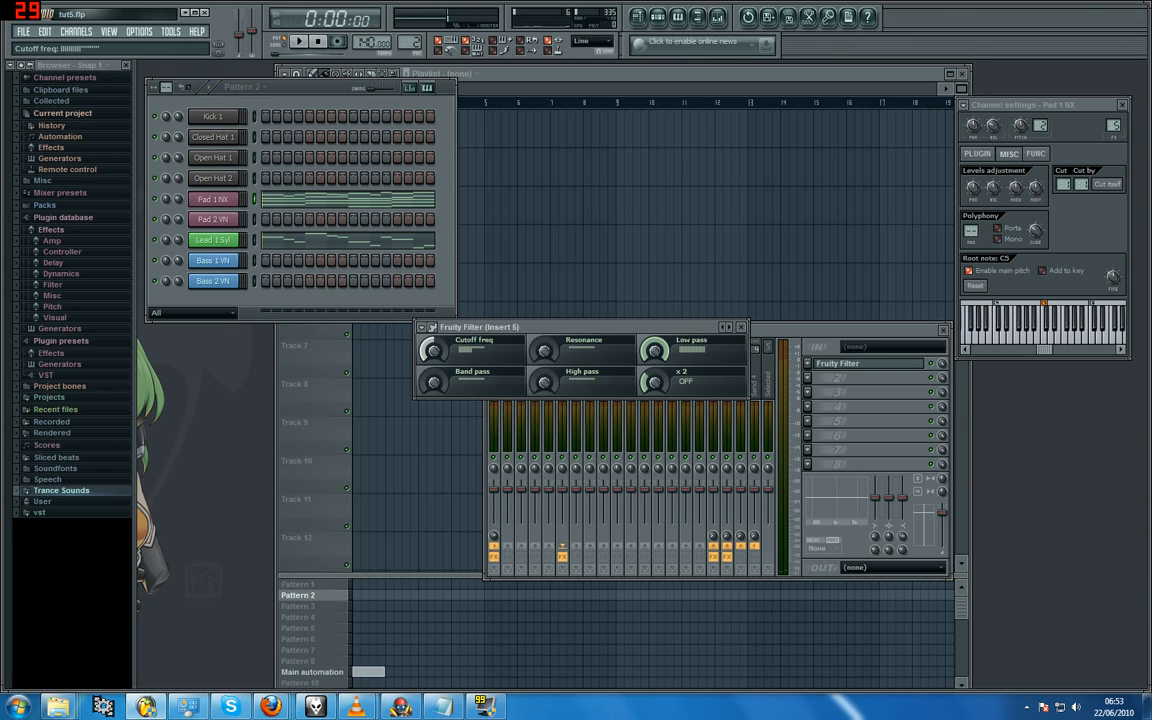
pyautogui.click(298, 42)
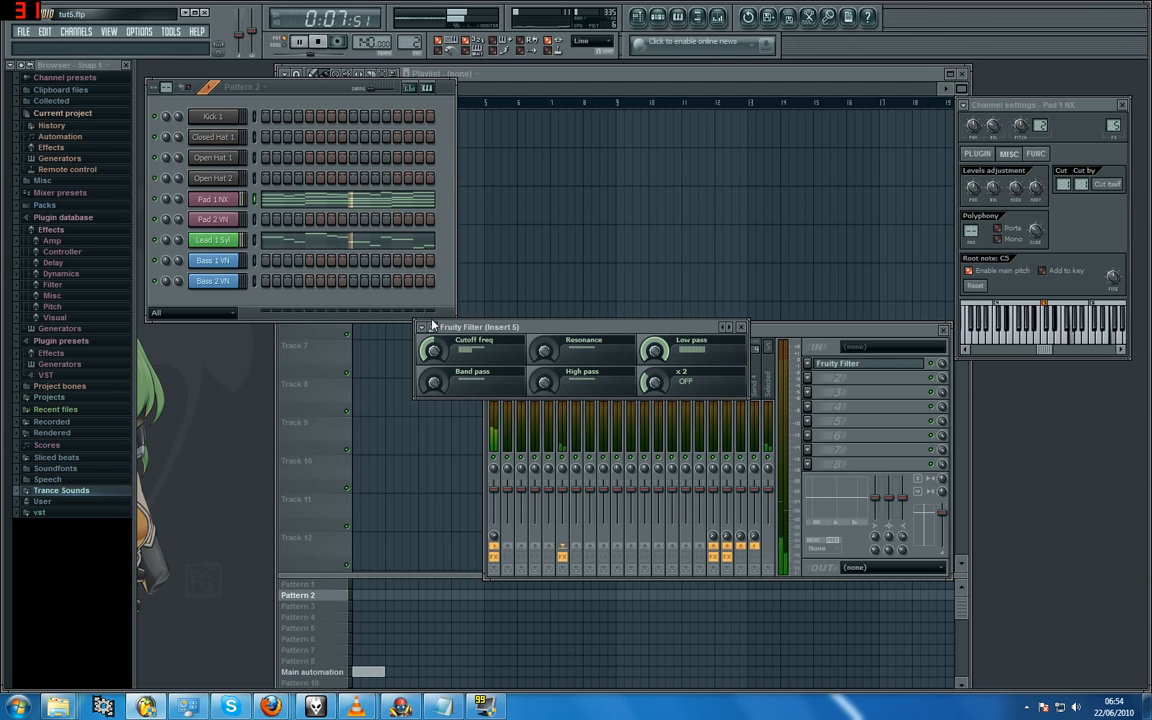
pyautogui.click(320, 43)
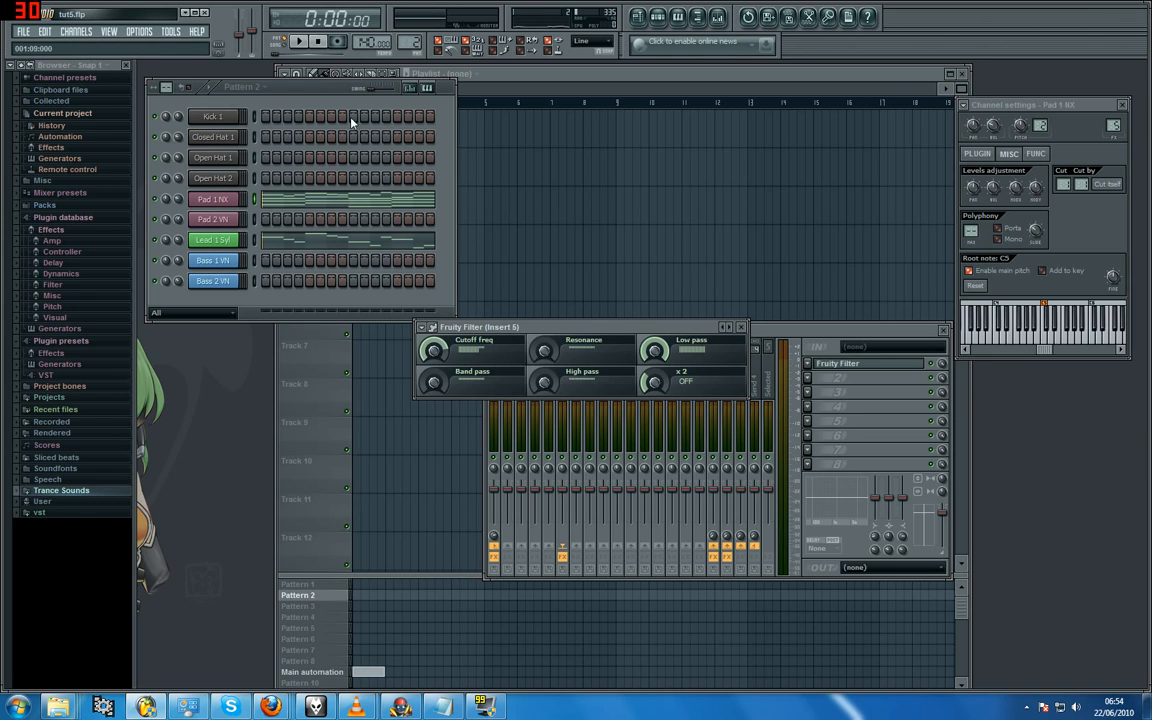
pyautogui.click(298, 41)
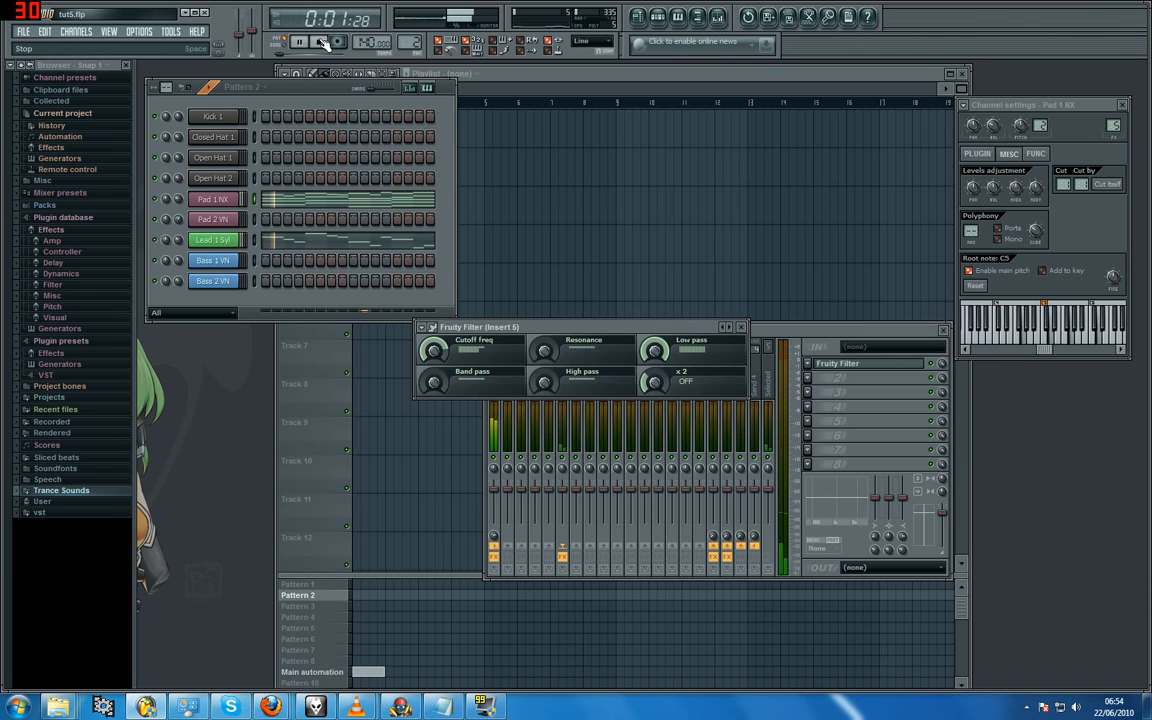
pyautogui.click(320, 42)
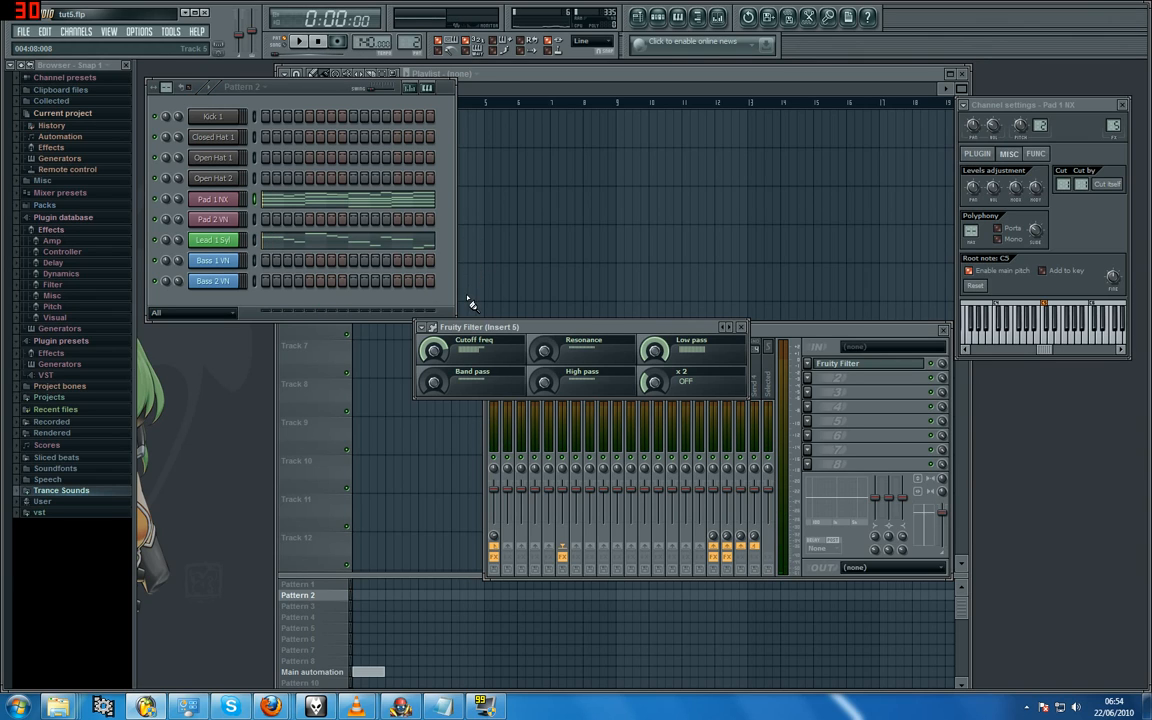
# - Place Pattern 2 at bar 1 in the playlist and fill bars 1 to 8 with Pattern 1
pyautogui.click(573, 85)
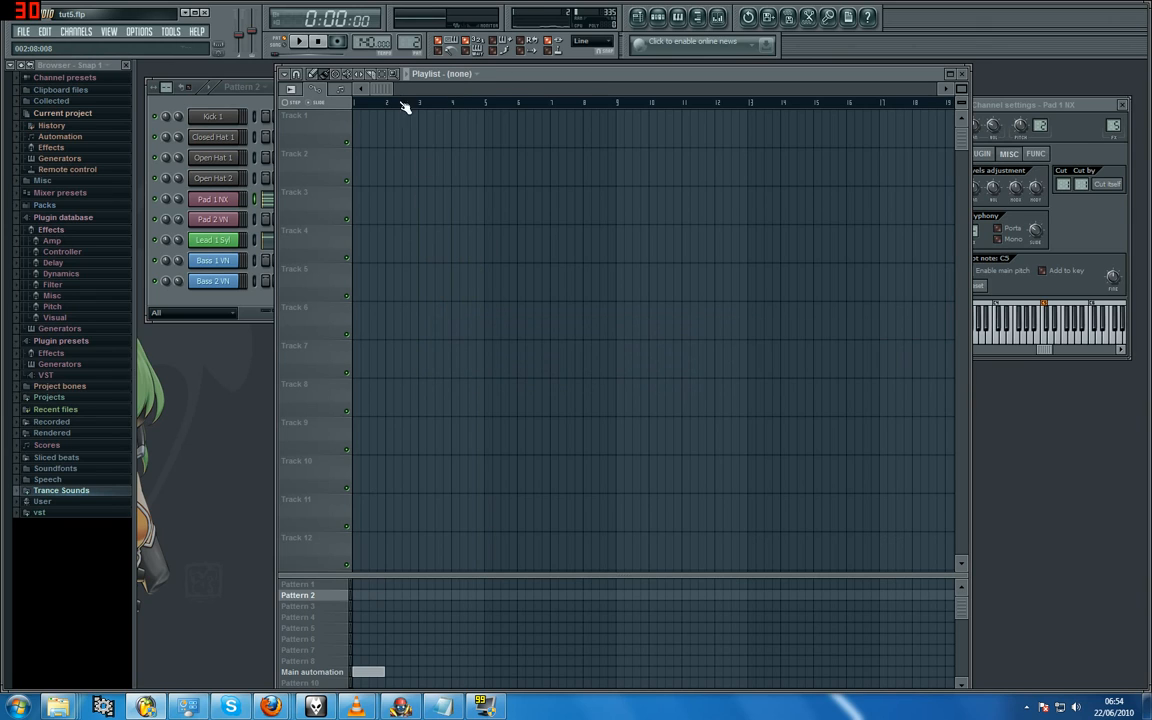
pyautogui.click(356, 597)
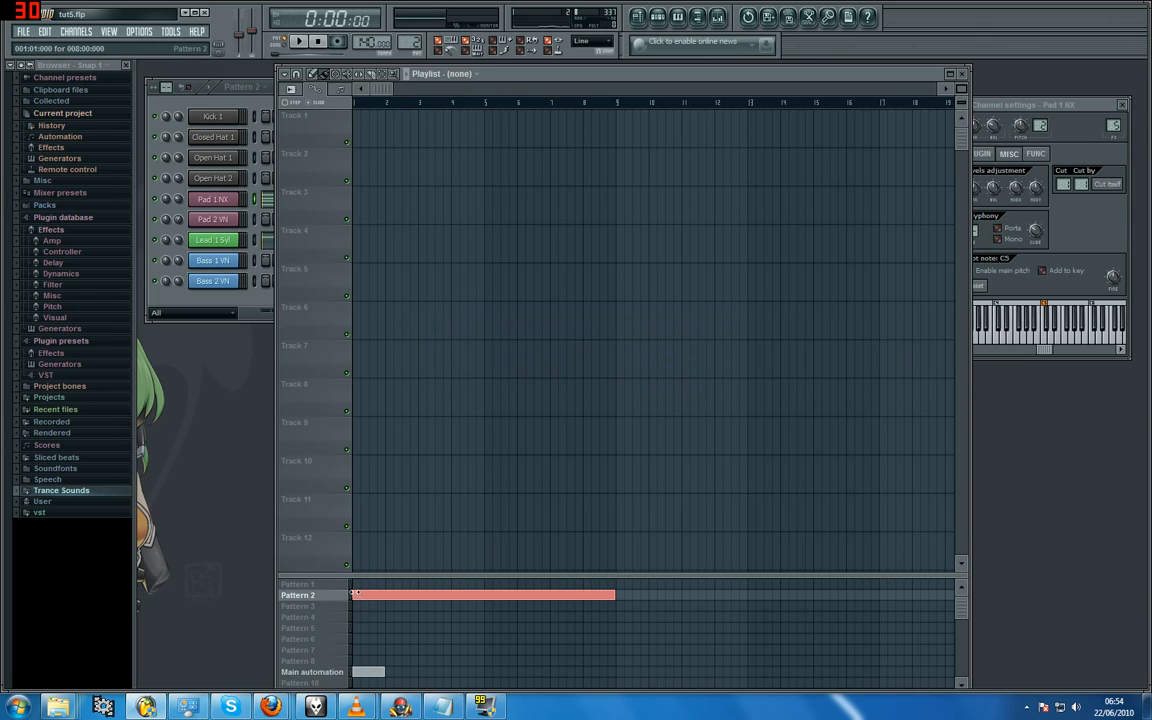
pyautogui.moveTo(356, 587); pyautogui.dragTo(588, 587)
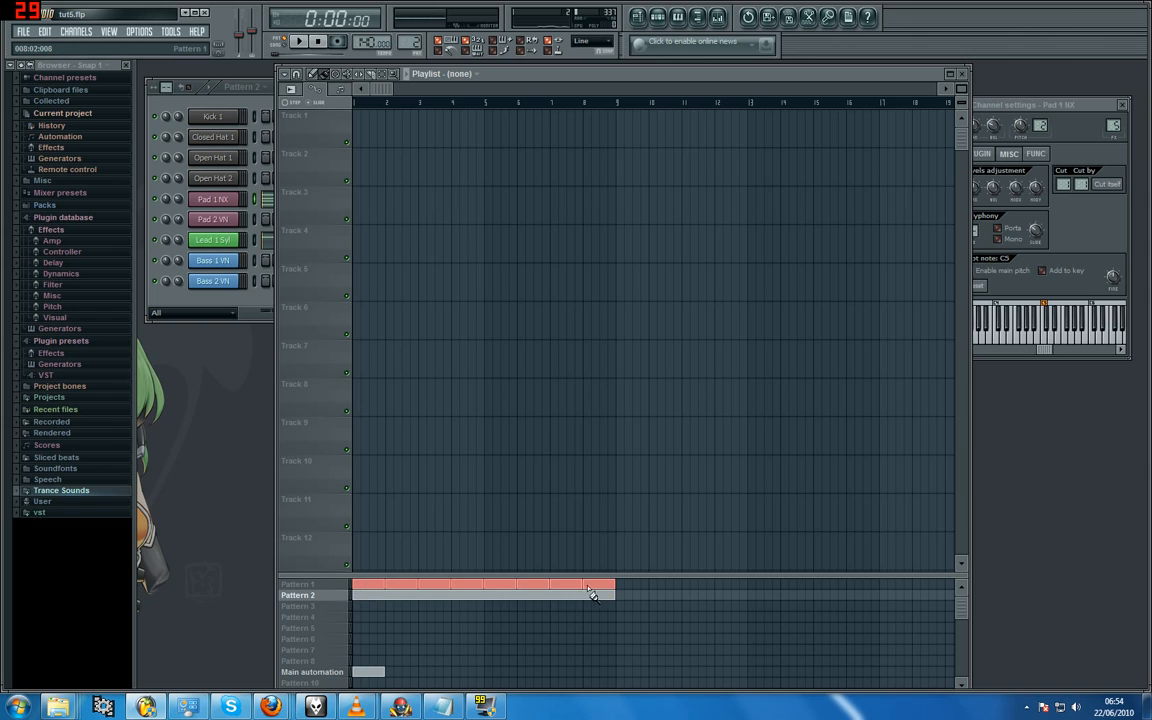
# - Switch to Pattern 1 and clear the Closed Hat 1, Open Hat 1 and Open Hat 2 steps, leaving only the kick
pyautogui.click(174, 112)
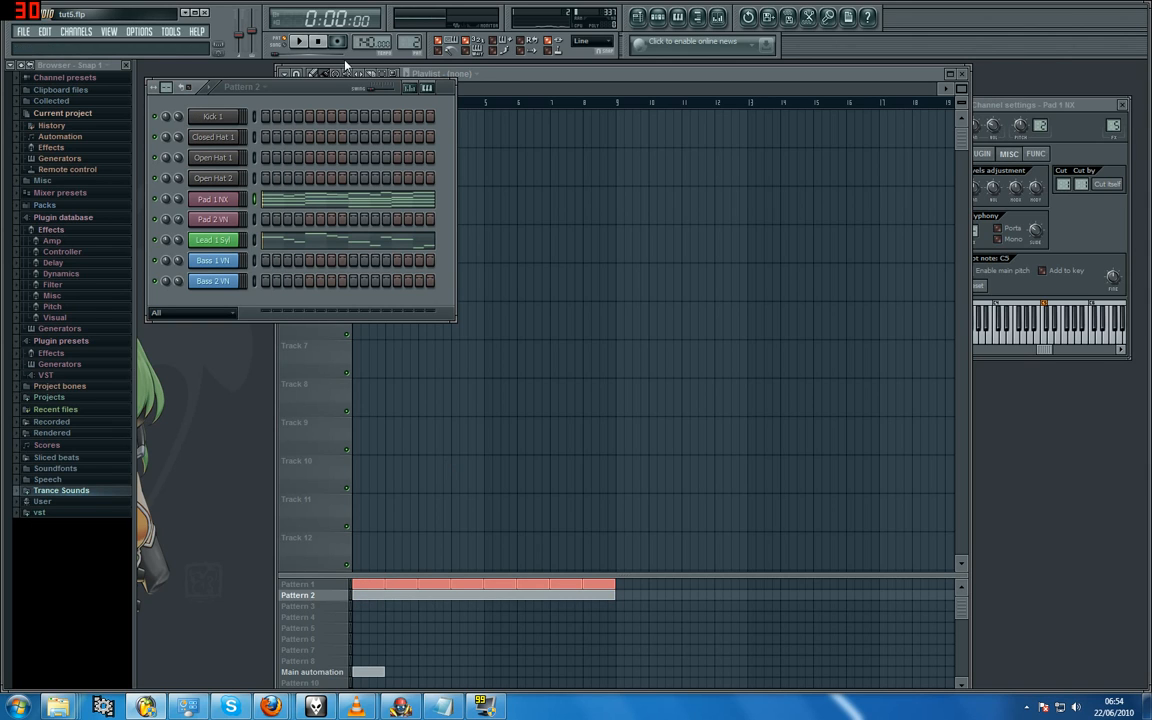
pyautogui.moveTo(410, 42); pyautogui.dragTo(410, 50)
pyautogui.moveTo(268, 139); pyautogui.dragTo(420, 148)
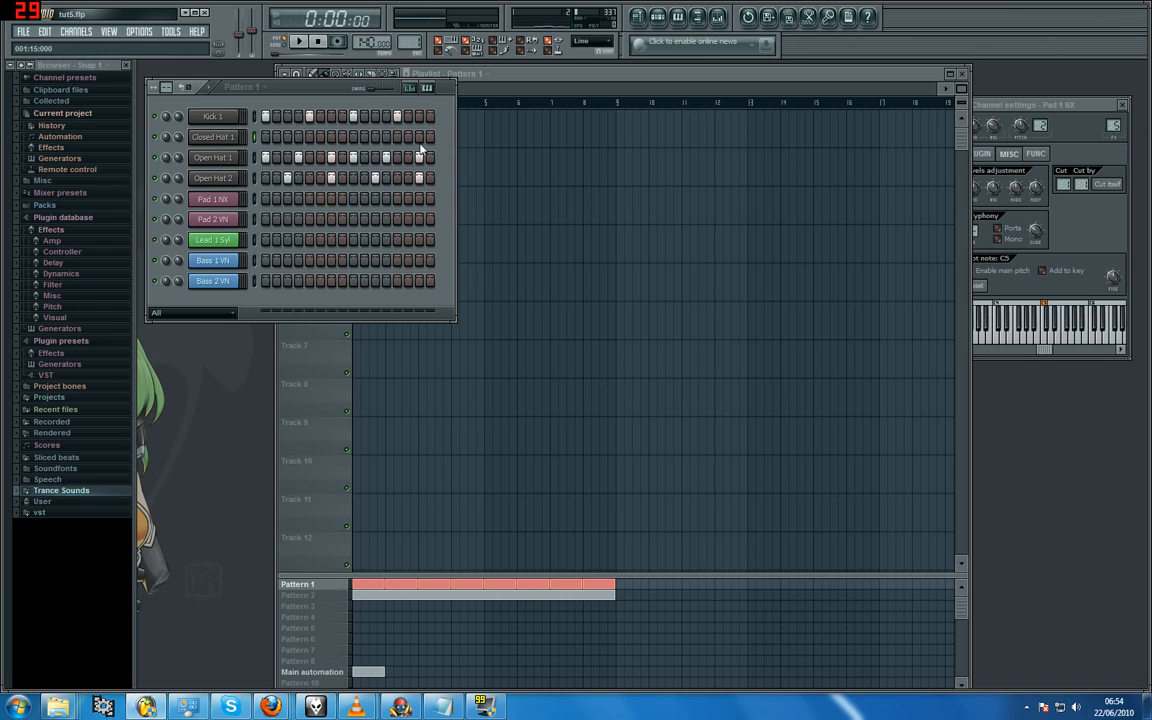
pyautogui.rightClick(168, 174)
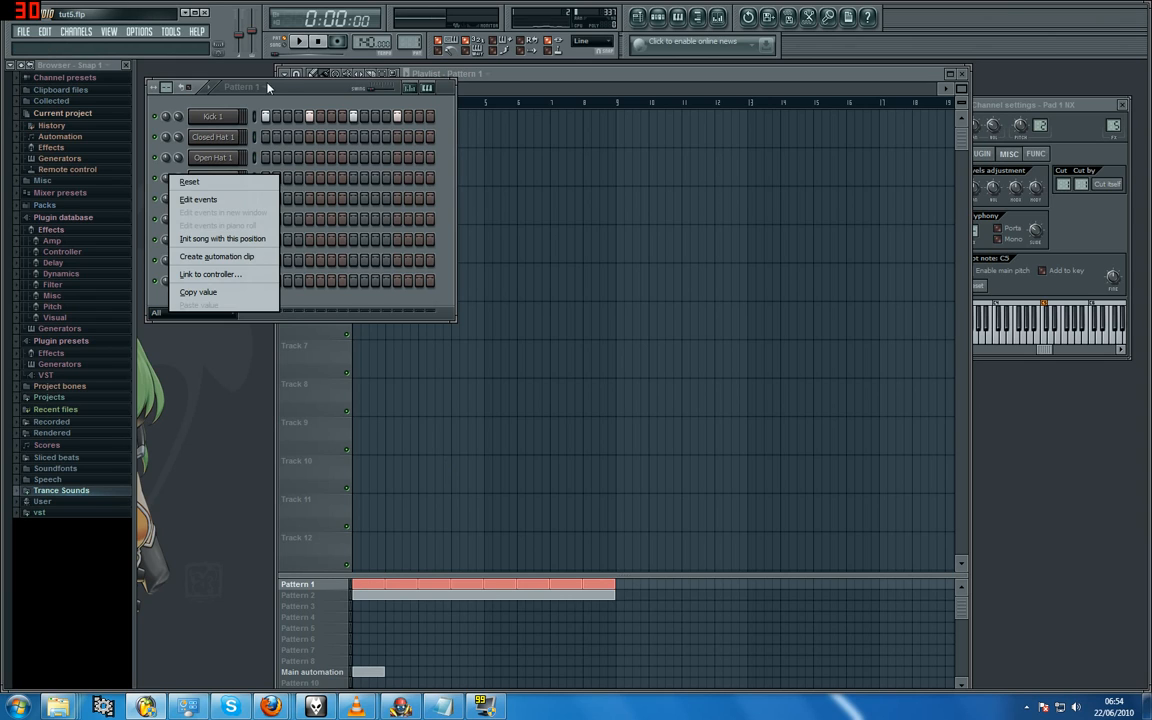
pyautogui.click(234, 99)
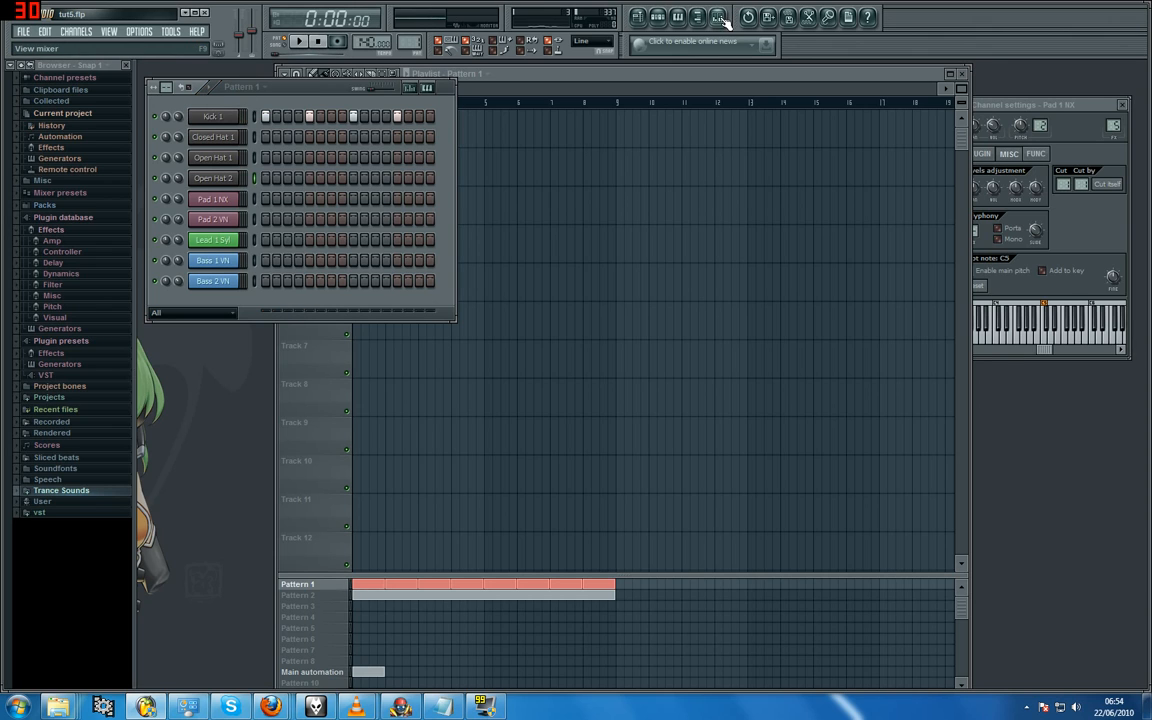
# - Add Fruity Parametric EQ 2 to the first effect slot of the Kick 1 mixer track
pyautogui.click(216, 118)
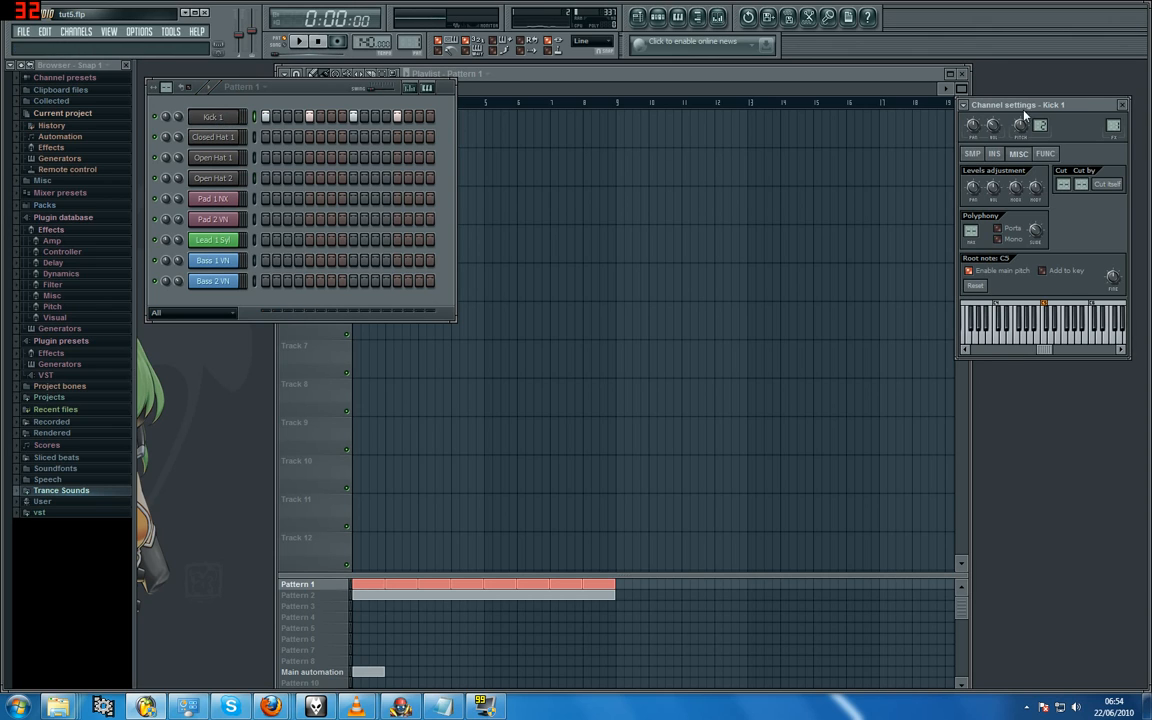
pyautogui.click(718, 17)
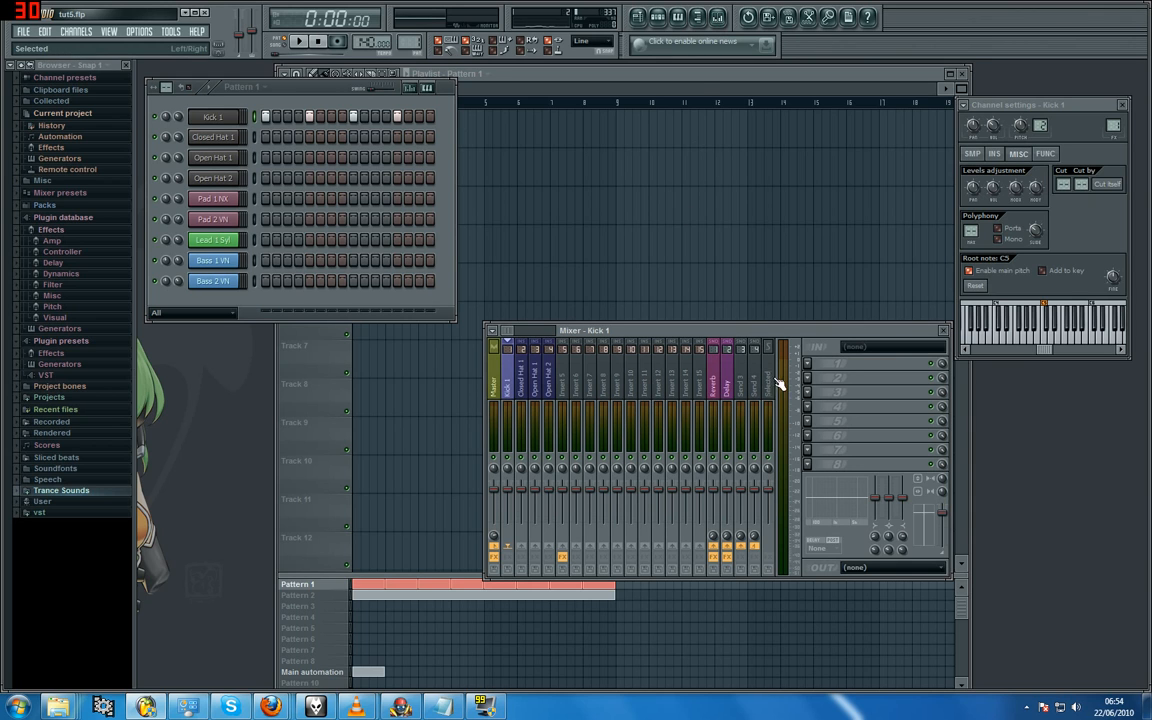
pyautogui.click(812, 378)
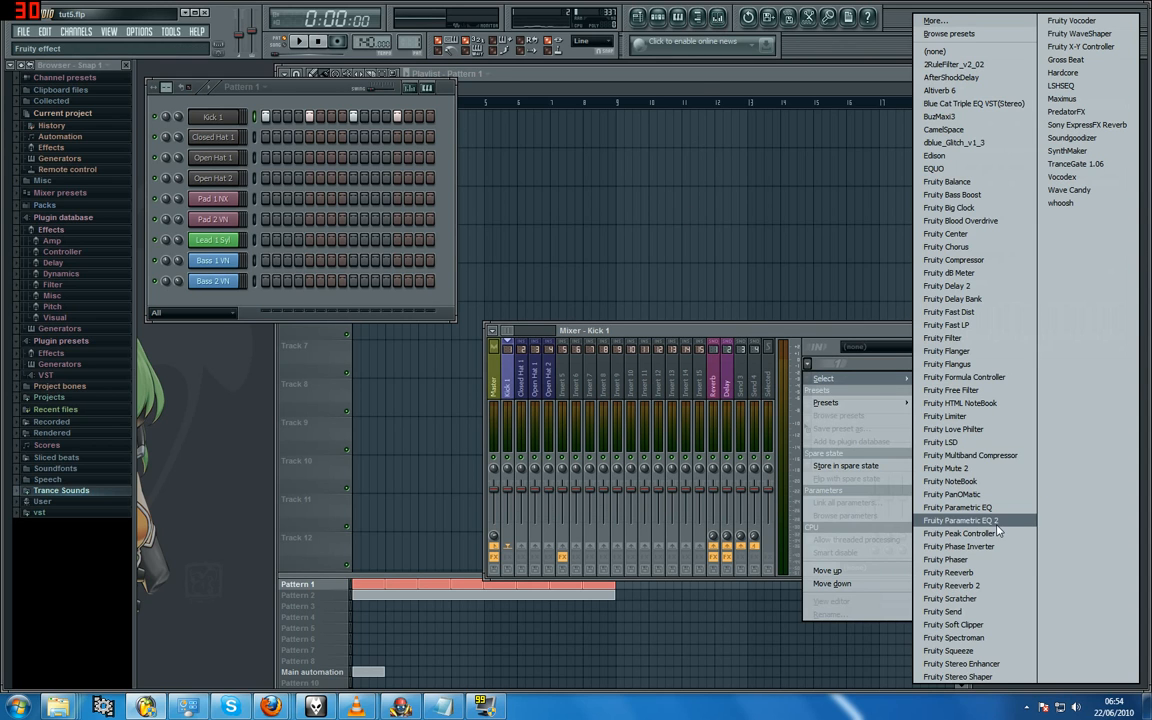
pyautogui.click(957, 517)
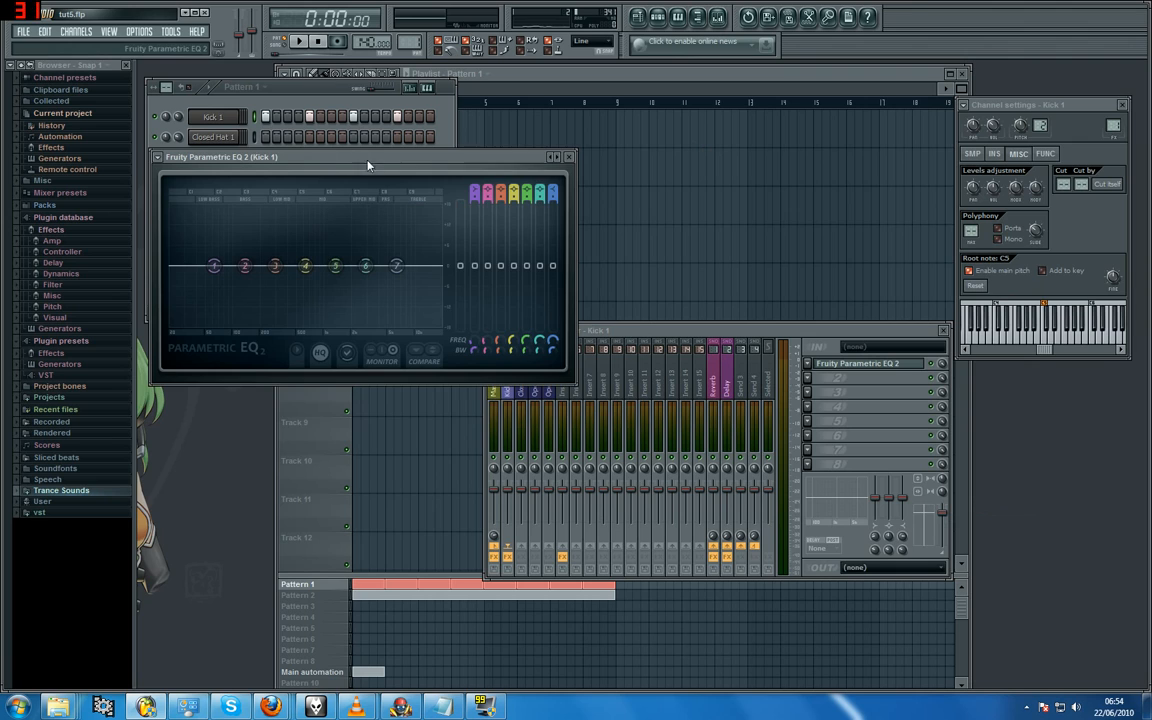
# - Play Pattern 1 and boost low bands 1 and 2 of the Kick 1 equalizer to the top of the graph
pyautogui.click(298, 41)
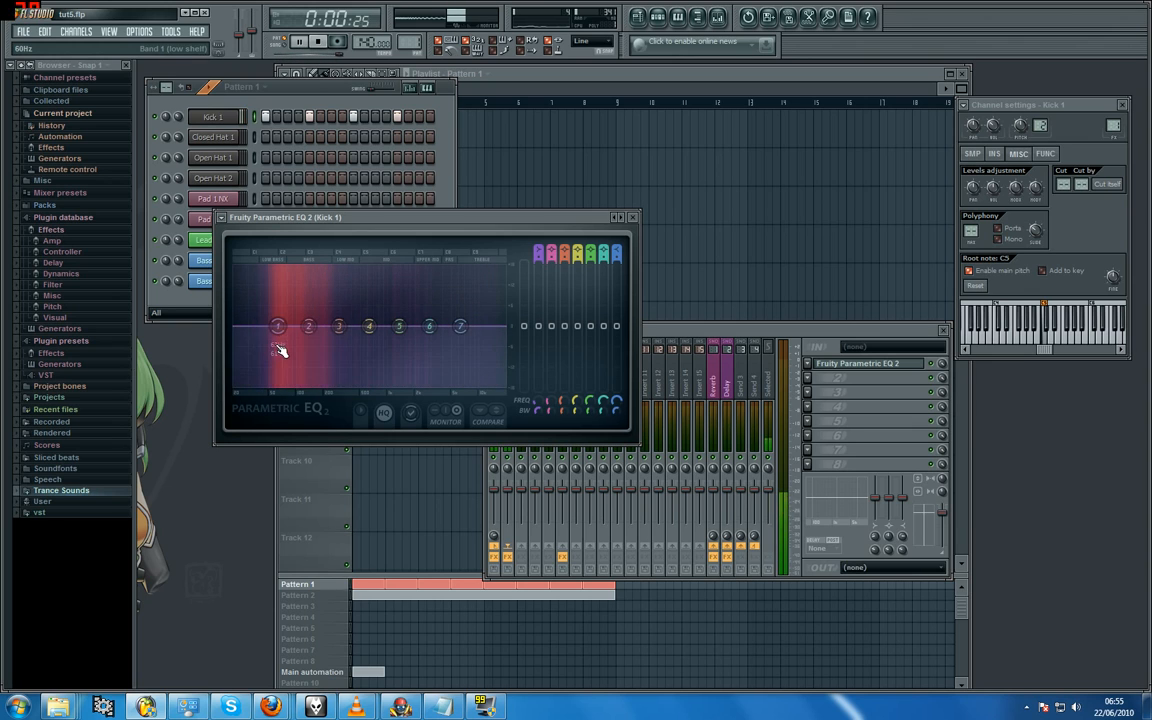
pyautogui.moveTo(278, 326); pyautogui.dragTo(259, 330)
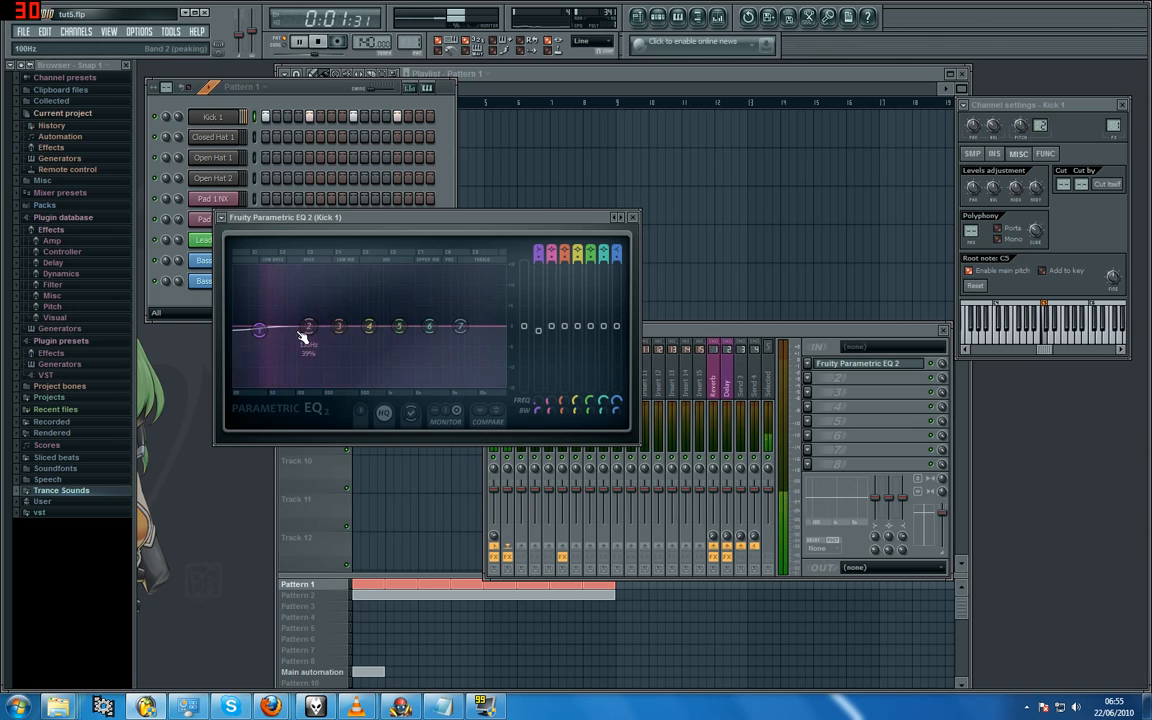
pyautogui.press('space')
pyautogui.press('space')
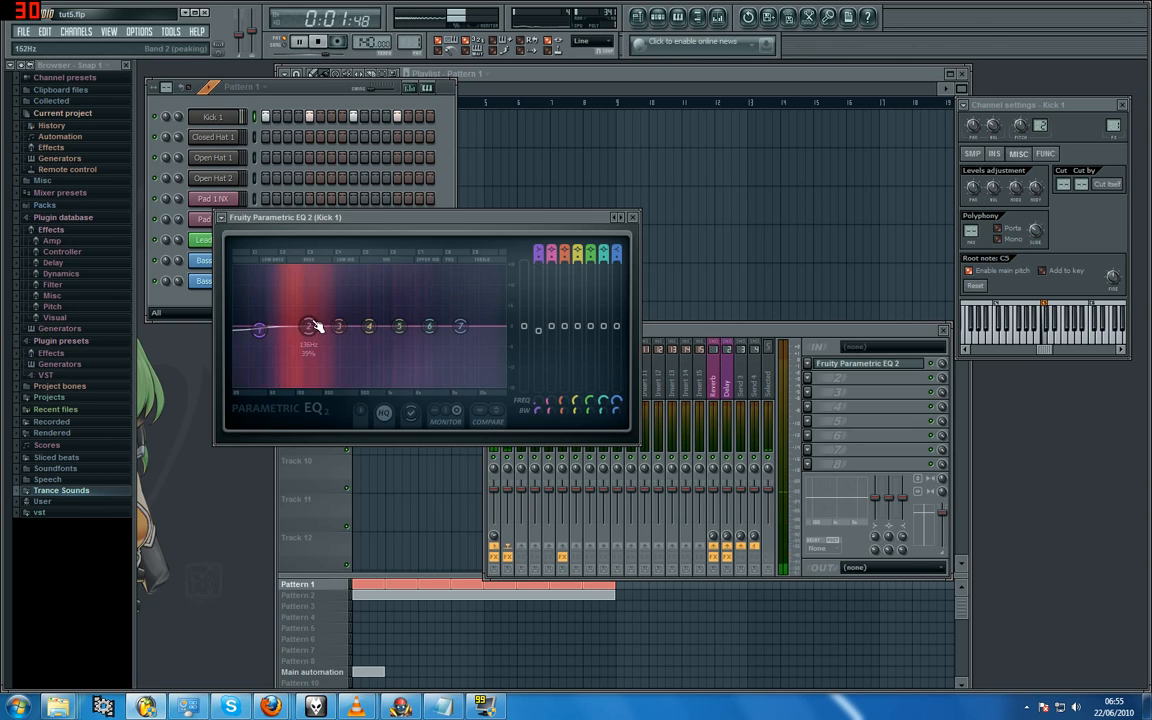
pyautogui.moveTo(312, 327); pyautogui.dragTo(310, 278)
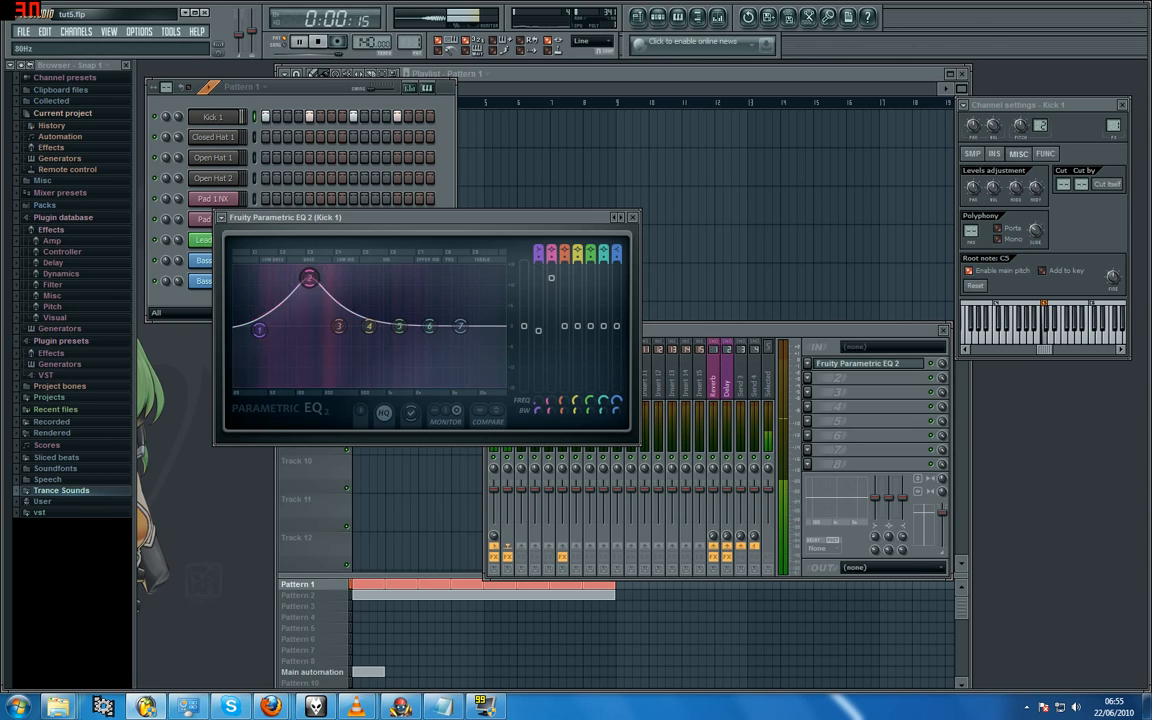
pyautogui.moveTo(259, 330); pyautogui.dragTo(282, 267)
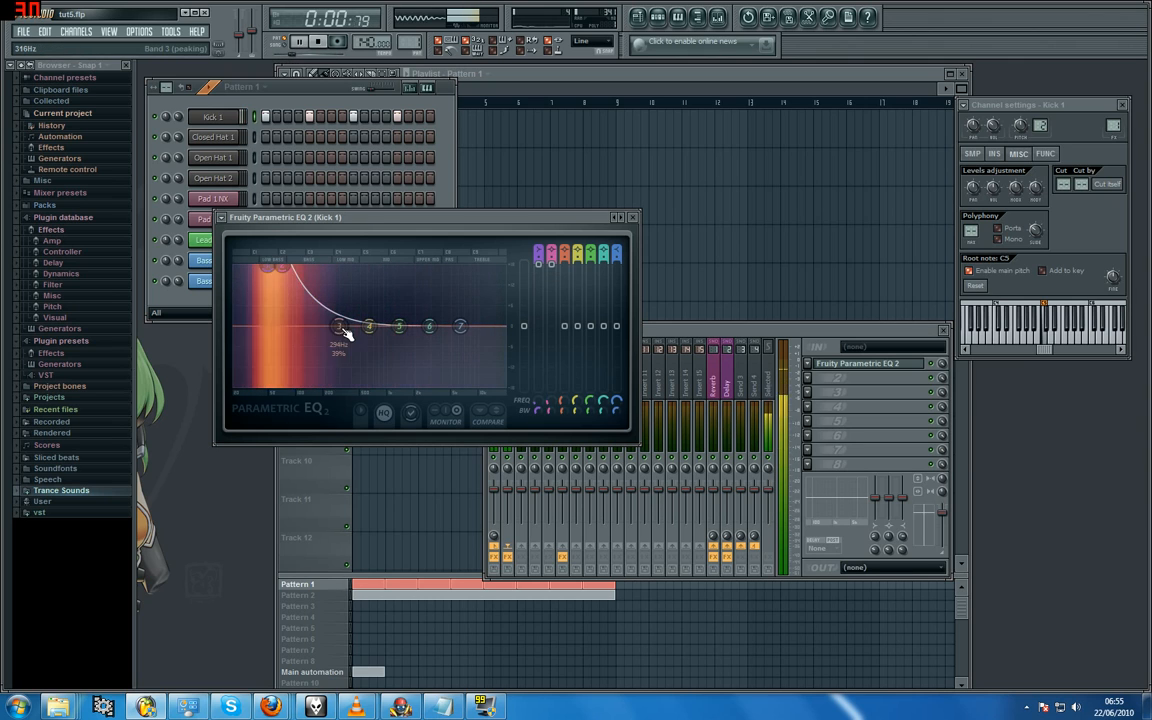
# - Raise the equalizer's main level to 12 dB and lower the project's main volume to 23% for playing Pattern 1
pyautogui.moveTo(523, 326); pyautogui.dragTo(523, 285)
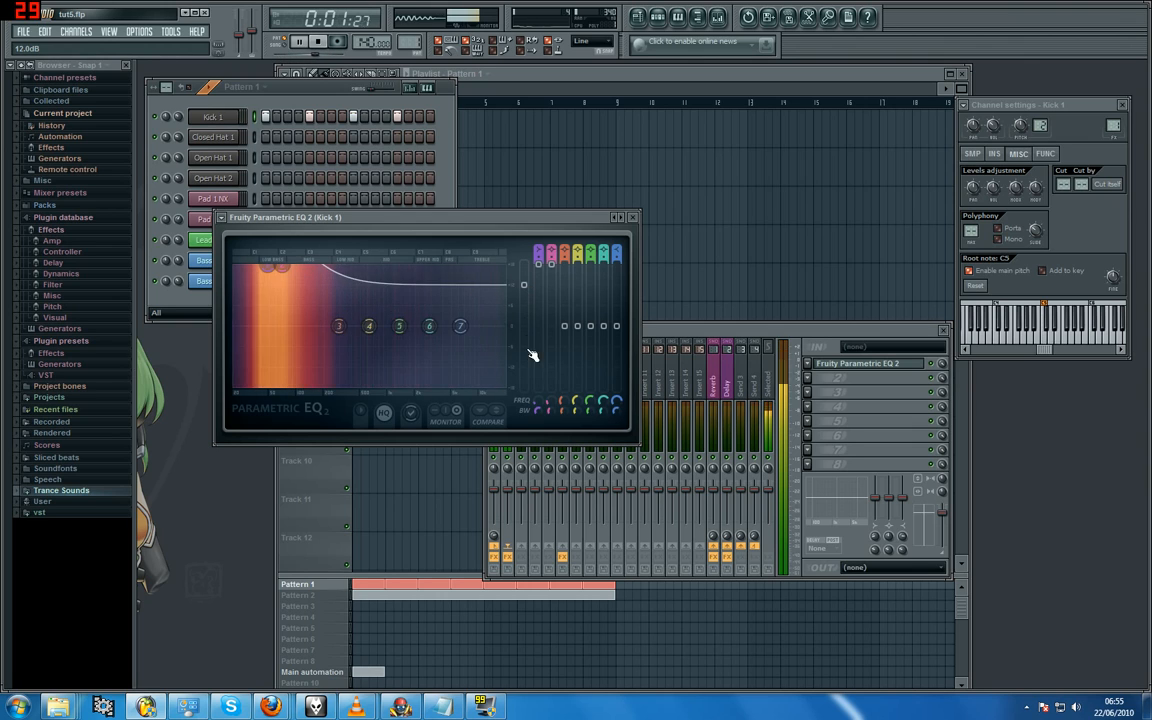
pyautogui.click(318, 42)
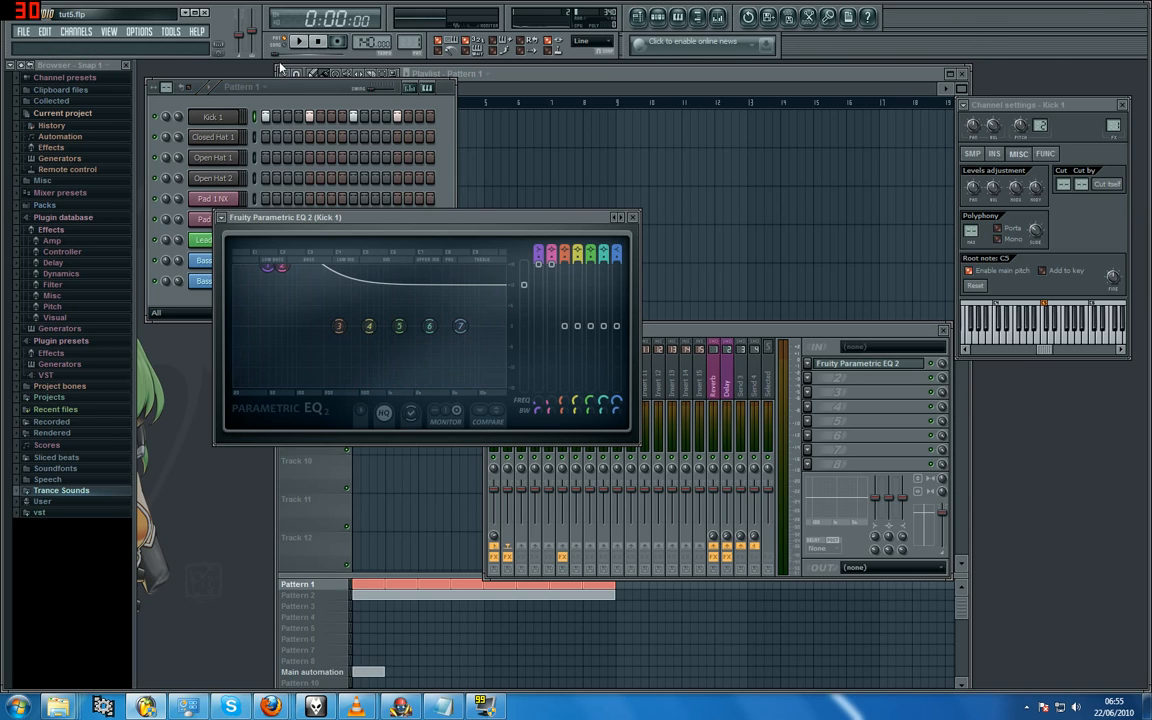
pyautogui.moveTo(239, 35); pyautogui.dragTo(239, 44)
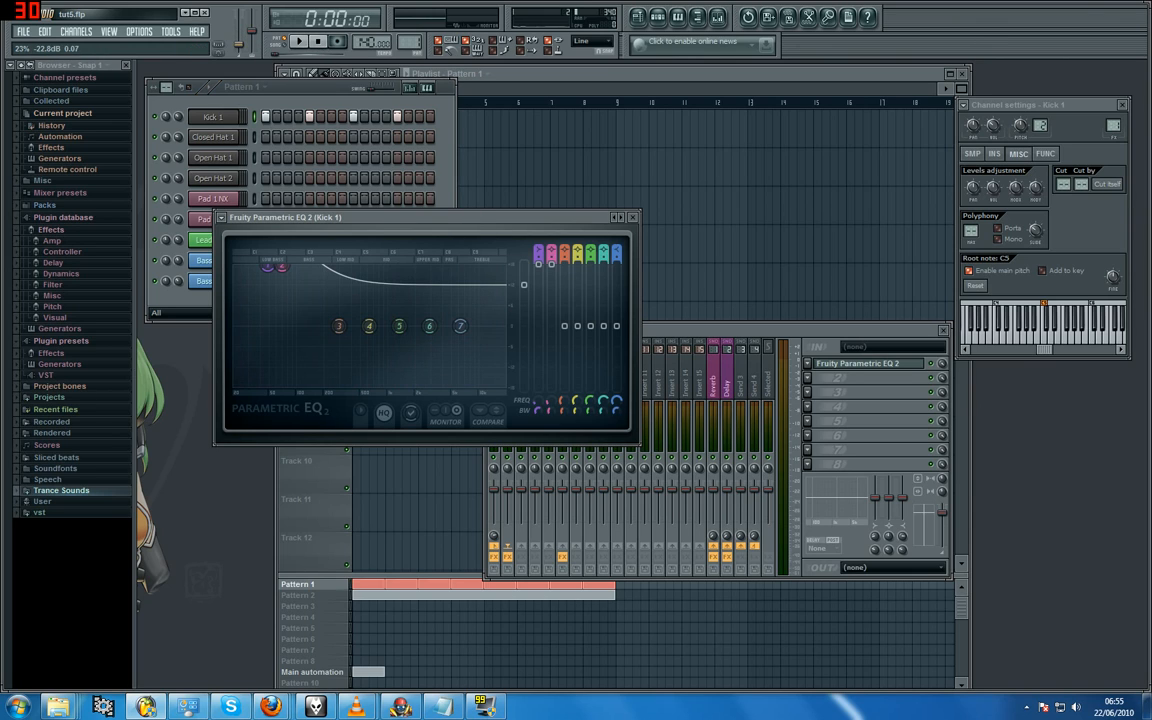
pyautogui.click(300, 42)
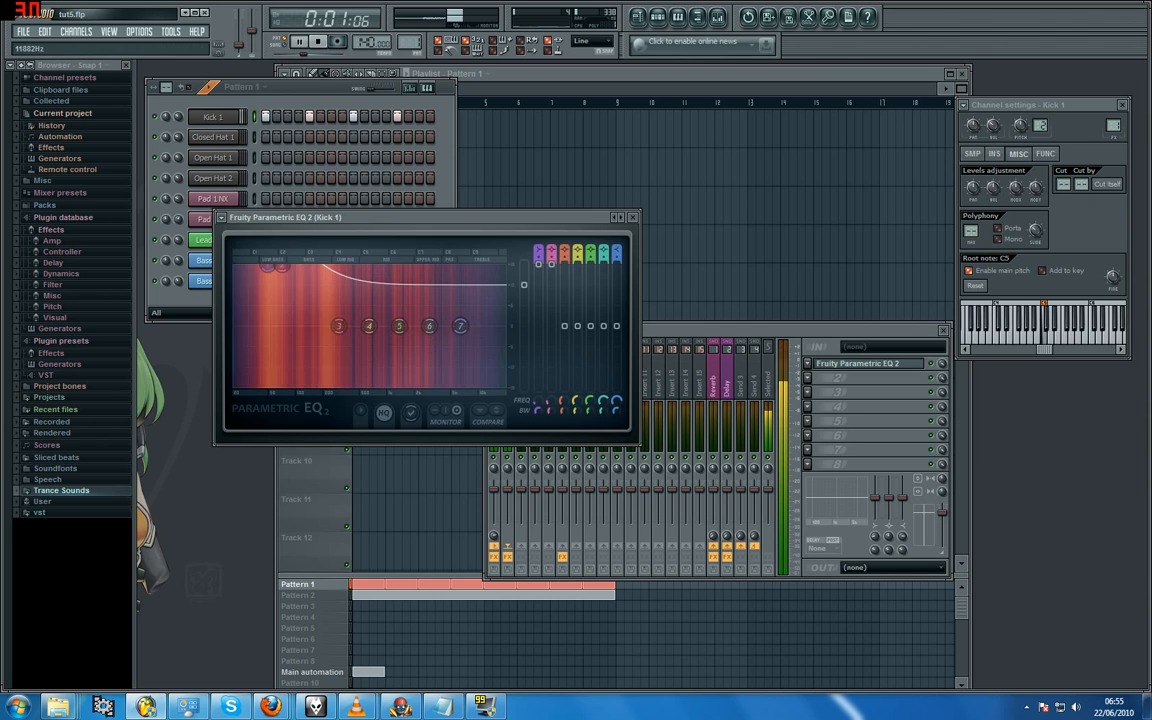
# - Remove Fruity Parametric EQ 2 from the Kick 1 mixer track and audition Pattern 1 without it
pyautogui.press('space')
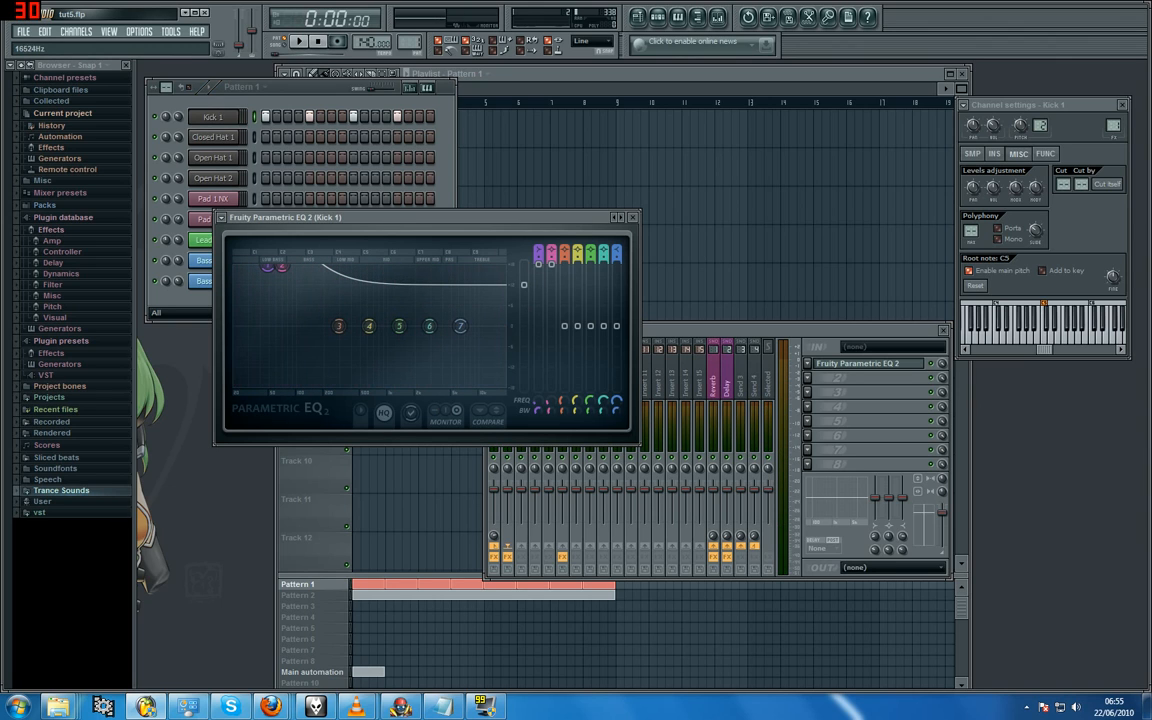
pyautogui.click(806, 369)
pyautogui.click(806, 369)
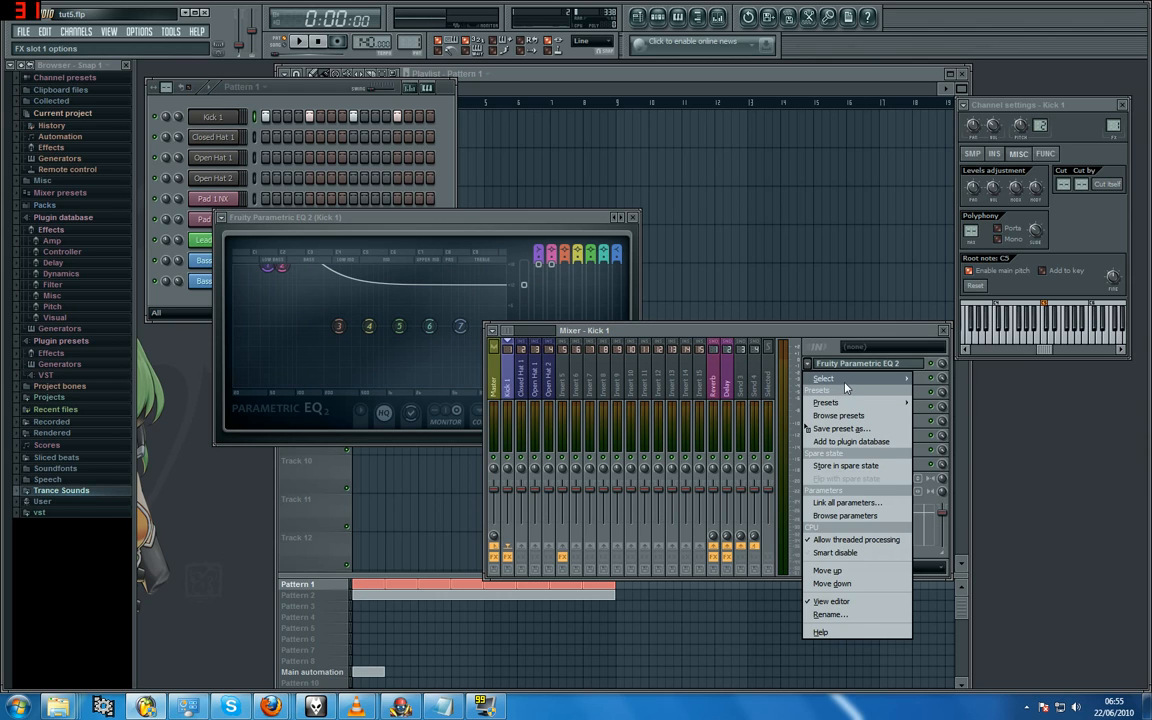
pyautogui.moveTo(825, 379)
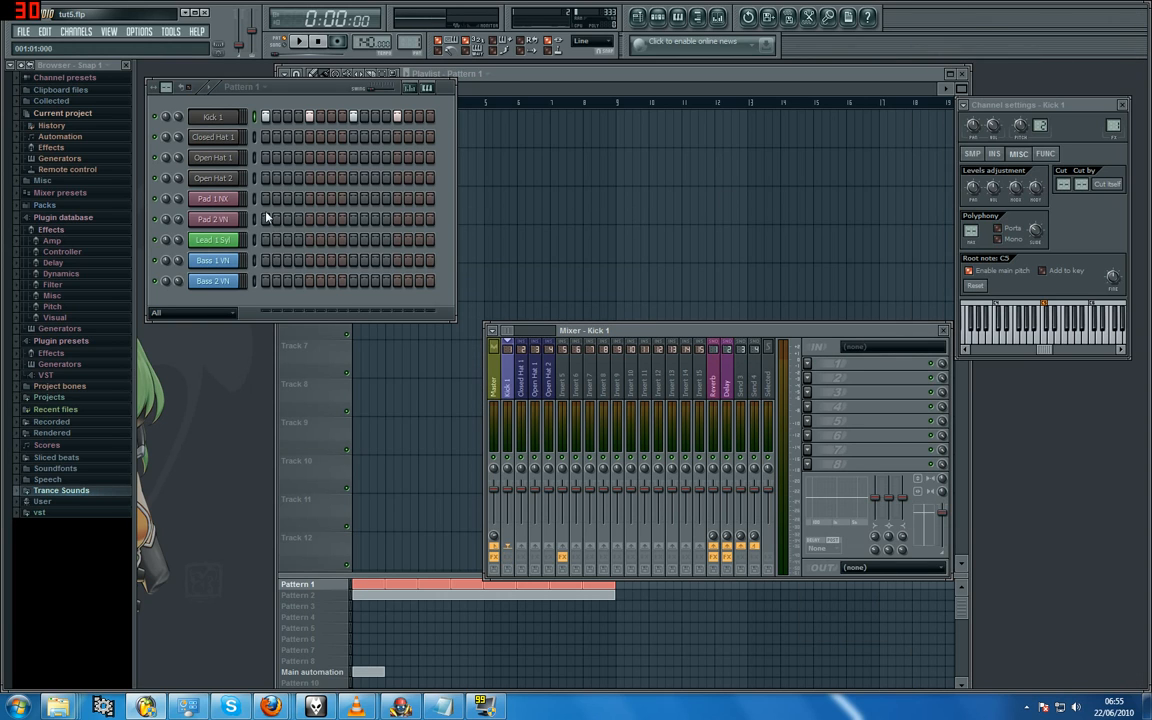
pyautogui.press('space')
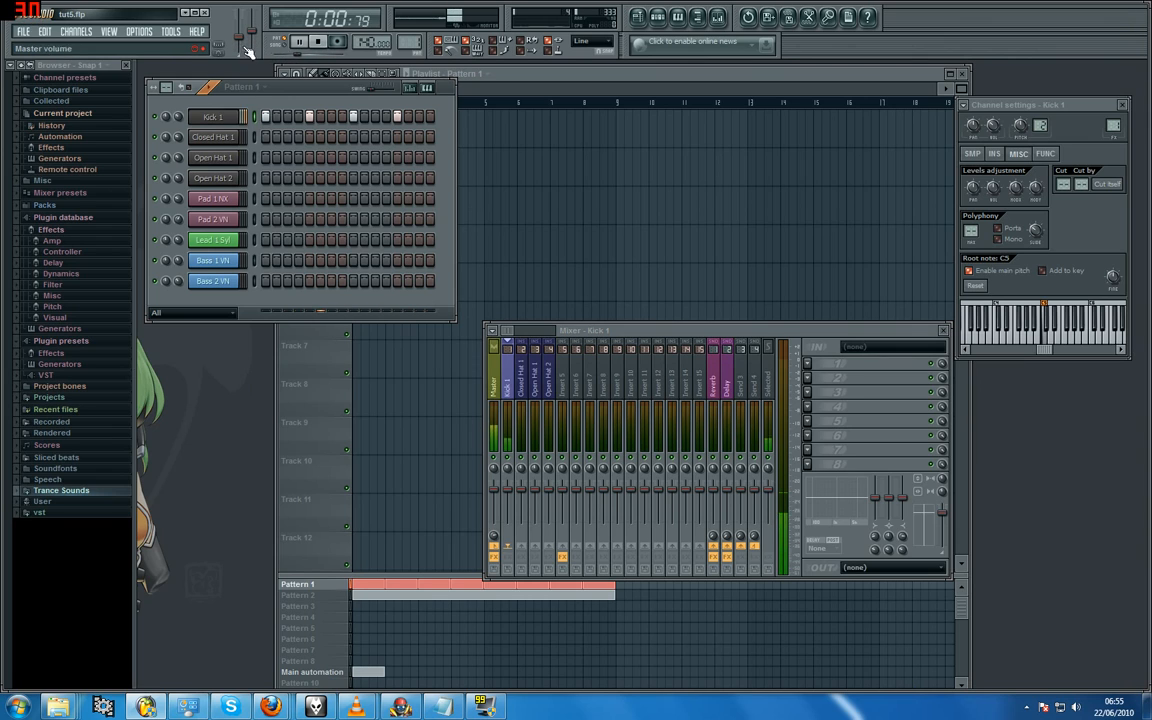
pyautogui.click(318, 43)
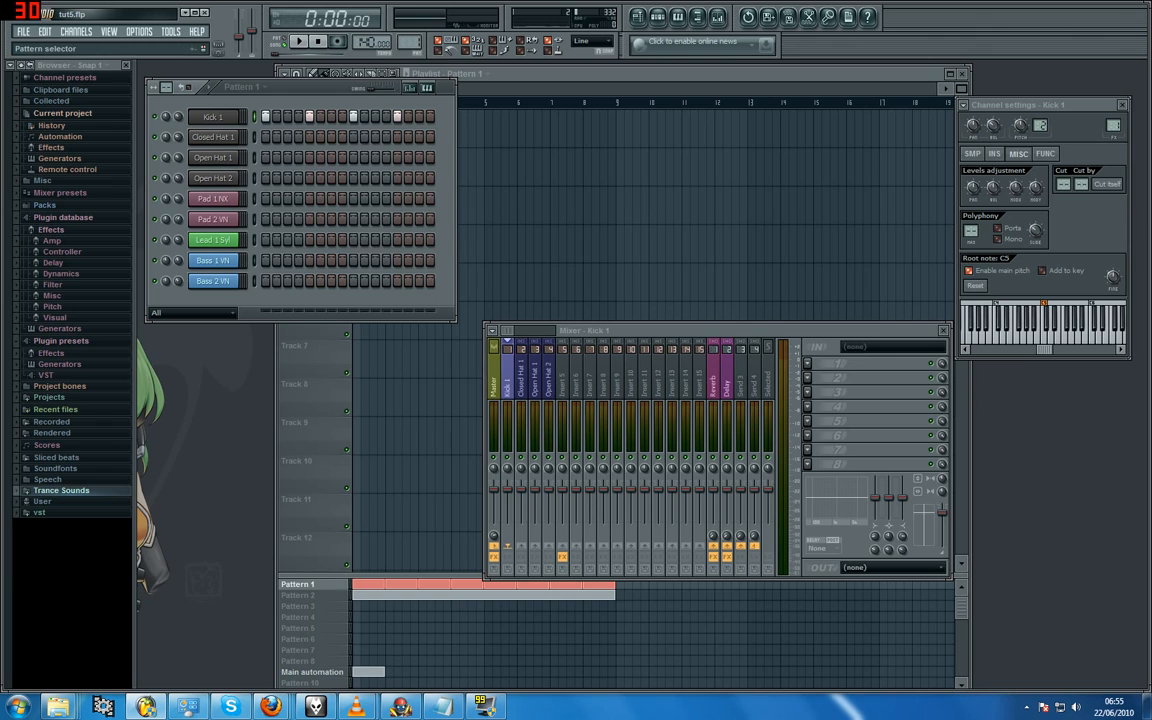
# - Switch to Pattern 2, open the Fruity Filter of Pad 1 NX's mixer track and play the pattern with the cutoff raised
pyautogui.moveTo(409, 42); pyautogui.dragTo(409, 37)
pyautogui.click(212, 199)
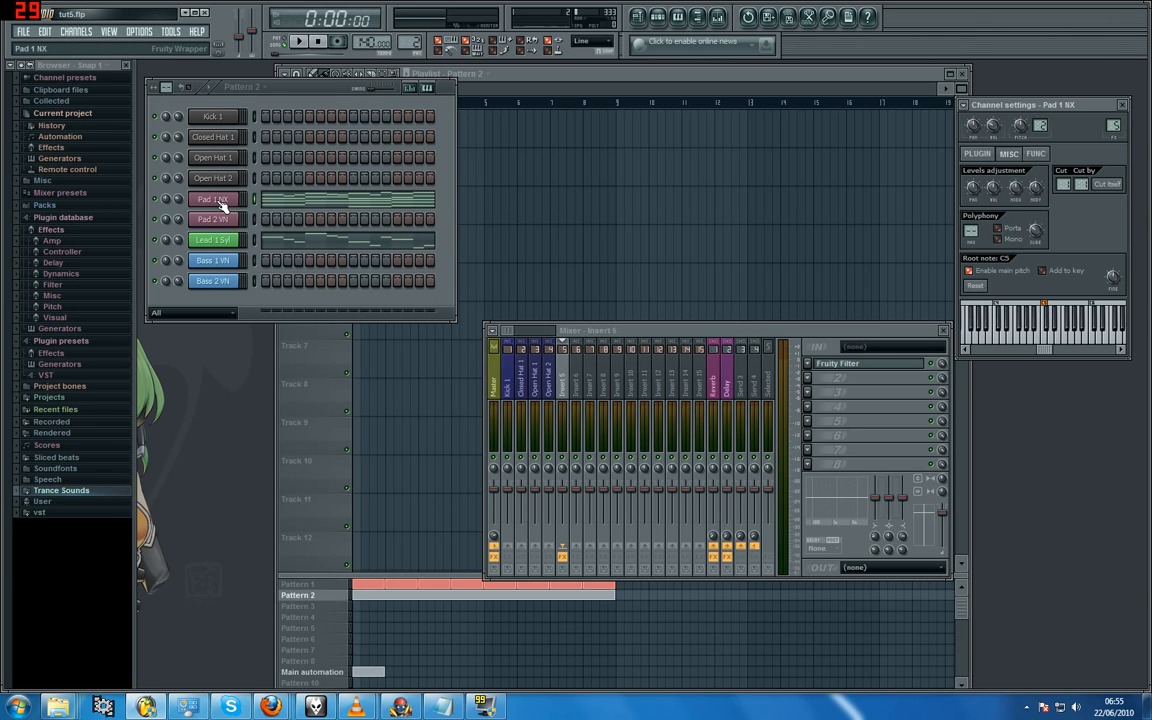
pyautogui.click(881, 366)
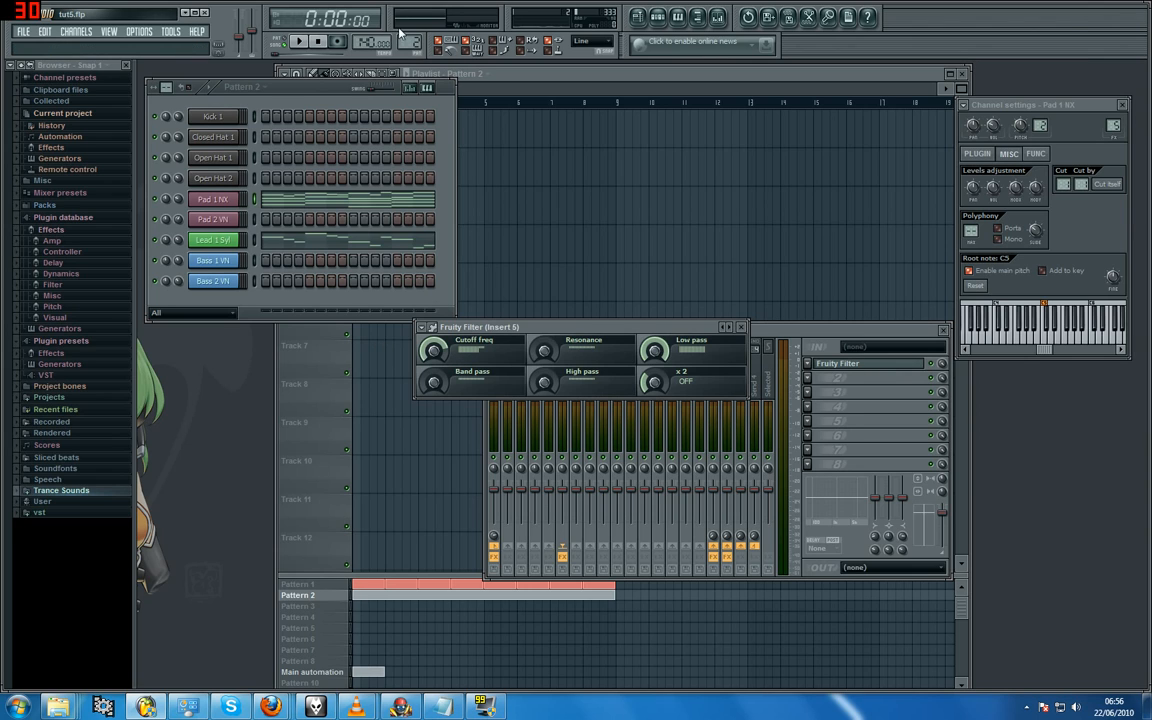
pyautogui.click(298, 42)
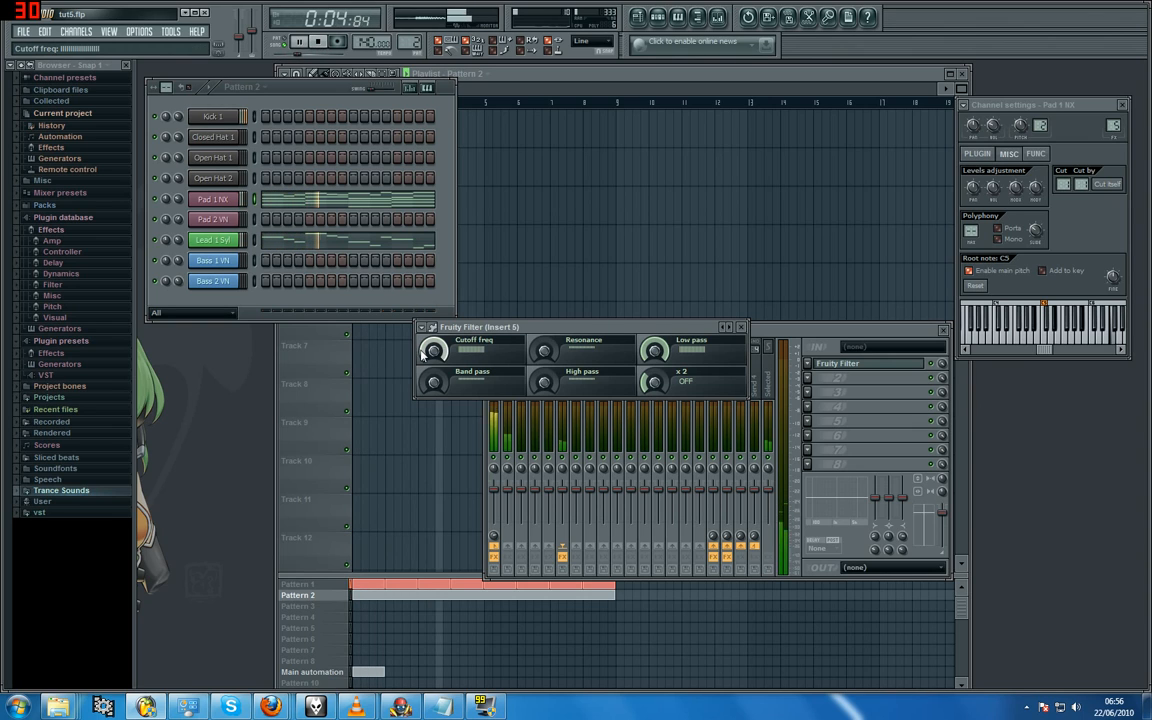
pyautogui.click(320, 43)
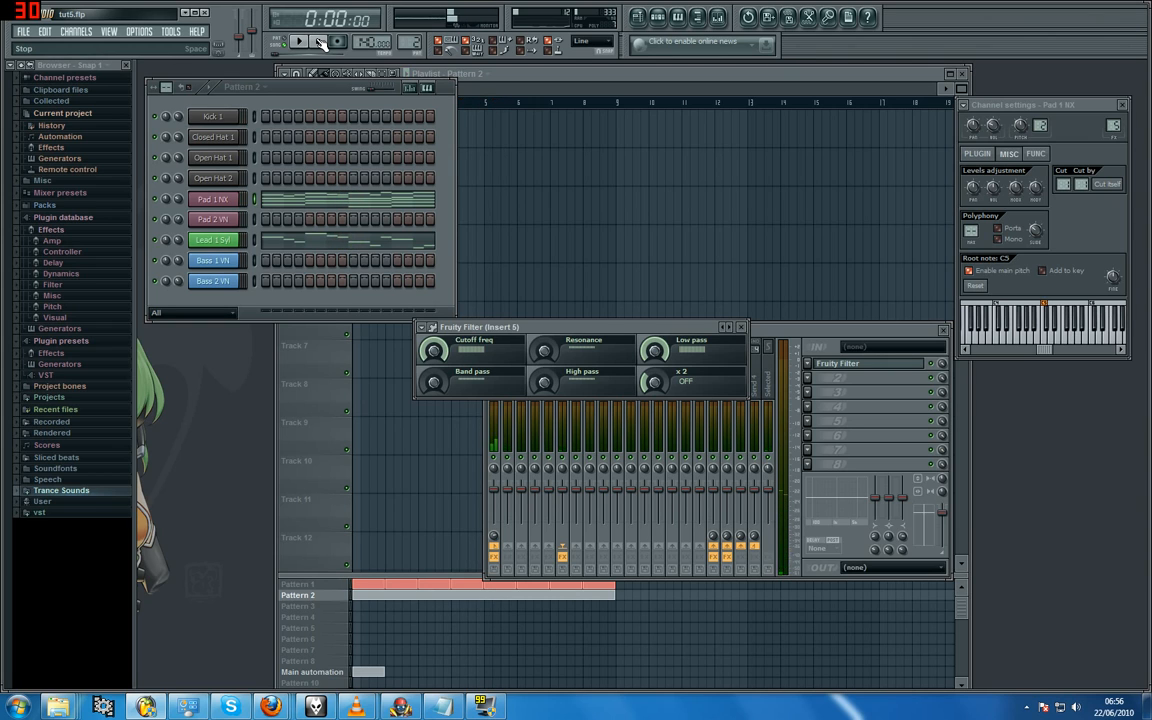
# - Open the Pad 1 NX piano roll, examine its low notes and close it
pyautogui.click(414, 198)
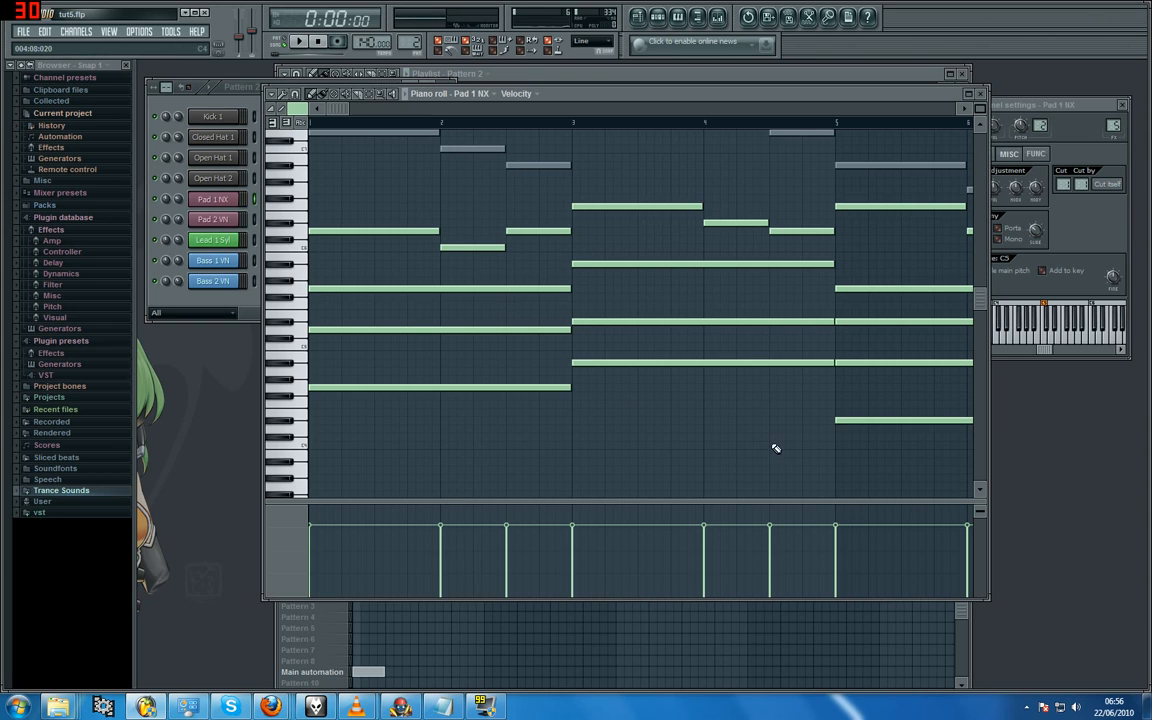
pyautogui.click(841, 423)
pyautogui.click(979, 96)
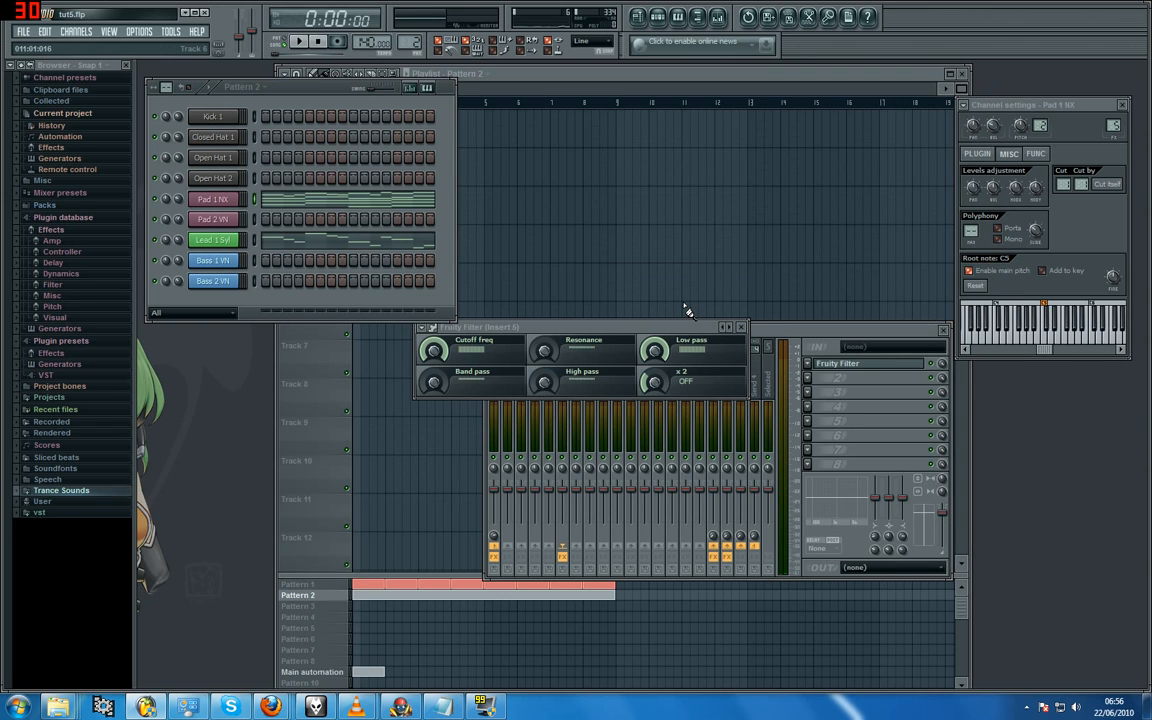
# - Add Fruity Parametric EQ 2 to the second effect slot of the Insert 5 mixer track
pyautogui.click(808, 345)
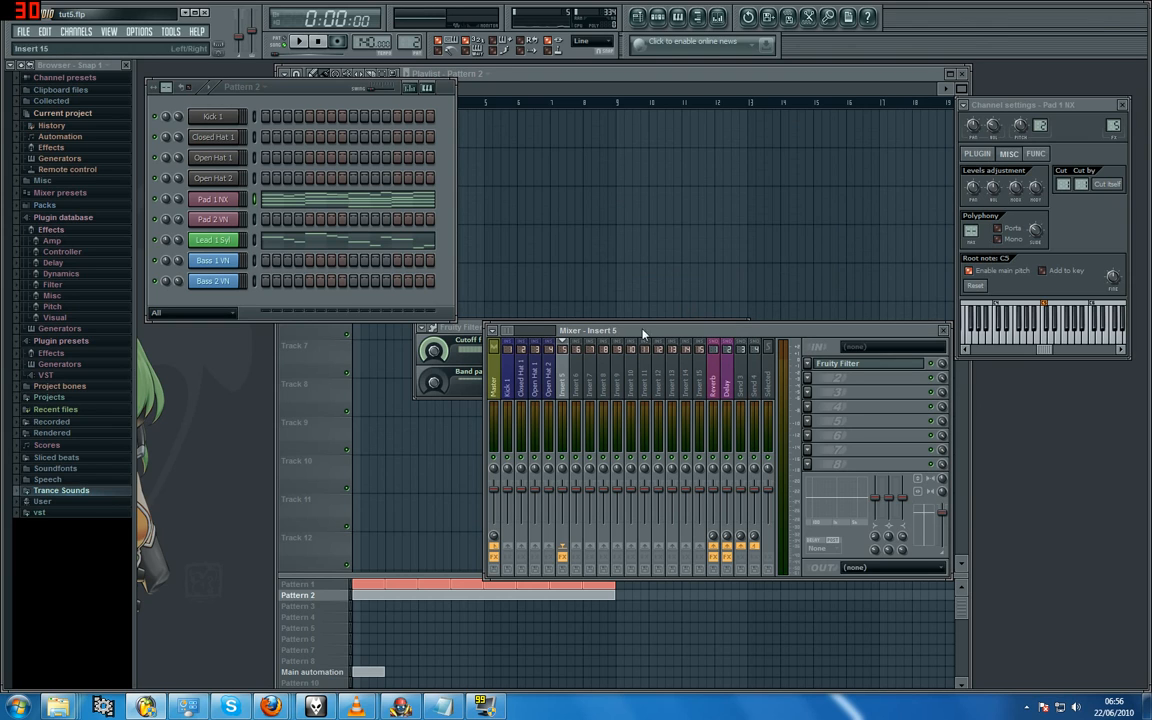
pyautogui.click(808, 378)
pyautogui.moveTo(860, 392)
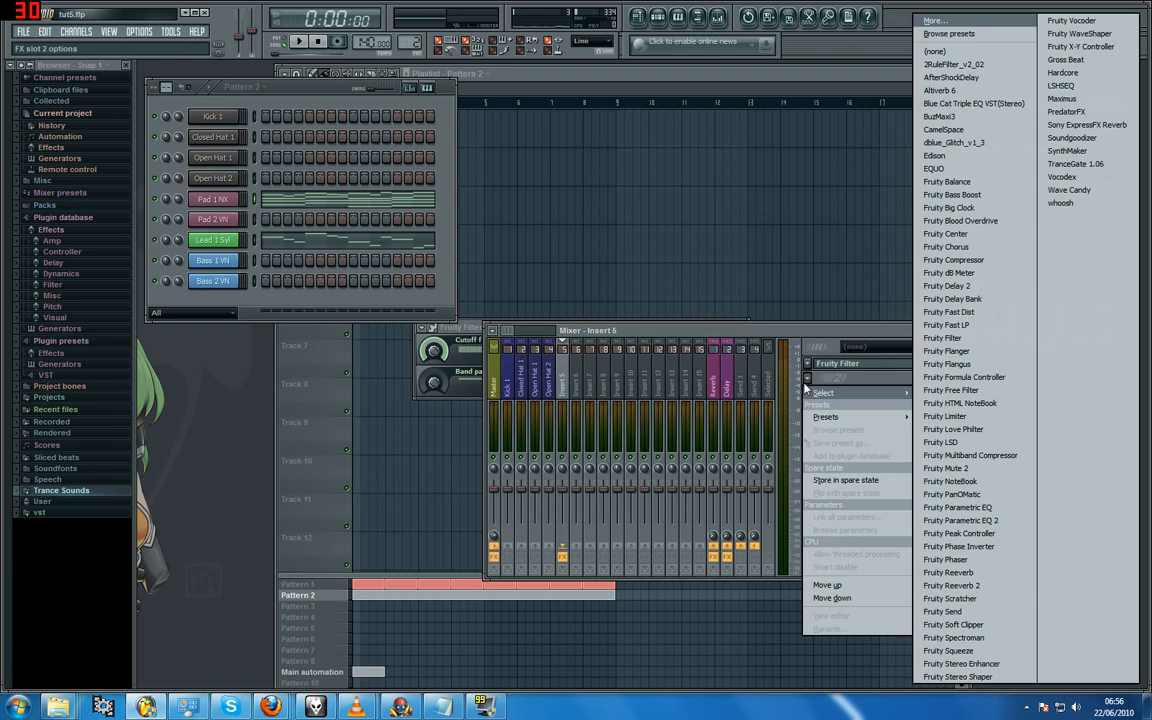
pyautogui.click(970, 520)
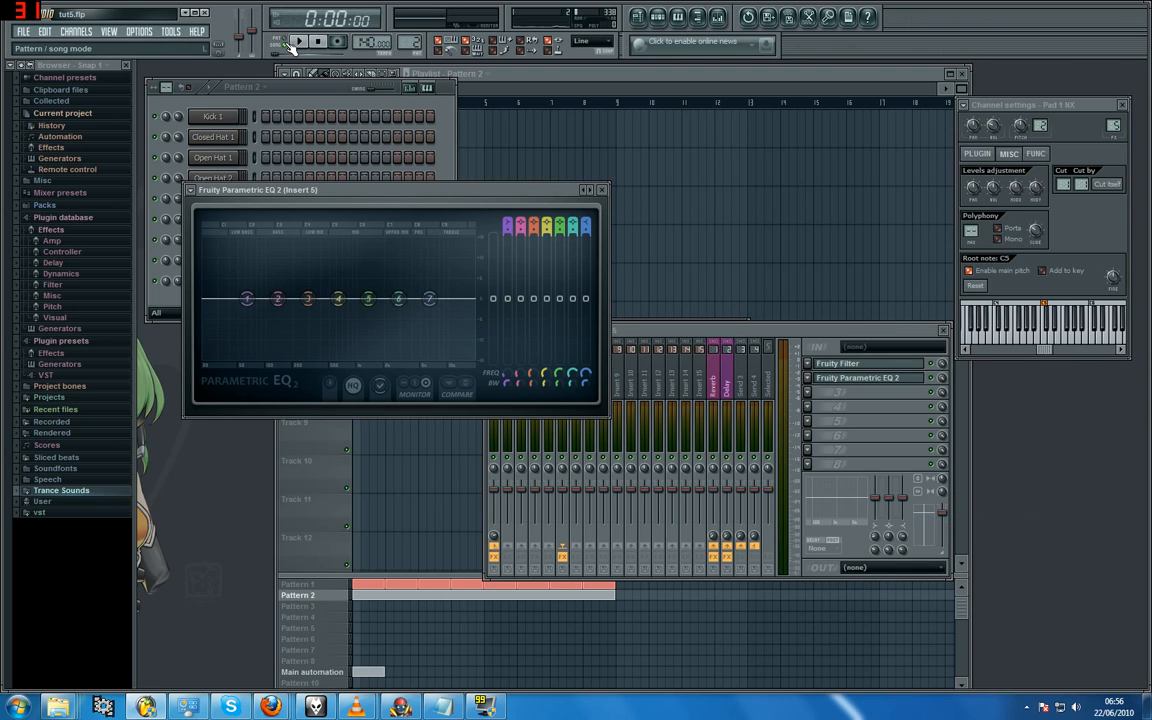
# - Play Pattern 2 and examine the pad's low-frequency content in the Insert 5 equalizer's spectrum display
pyautogui.click(845, 365)
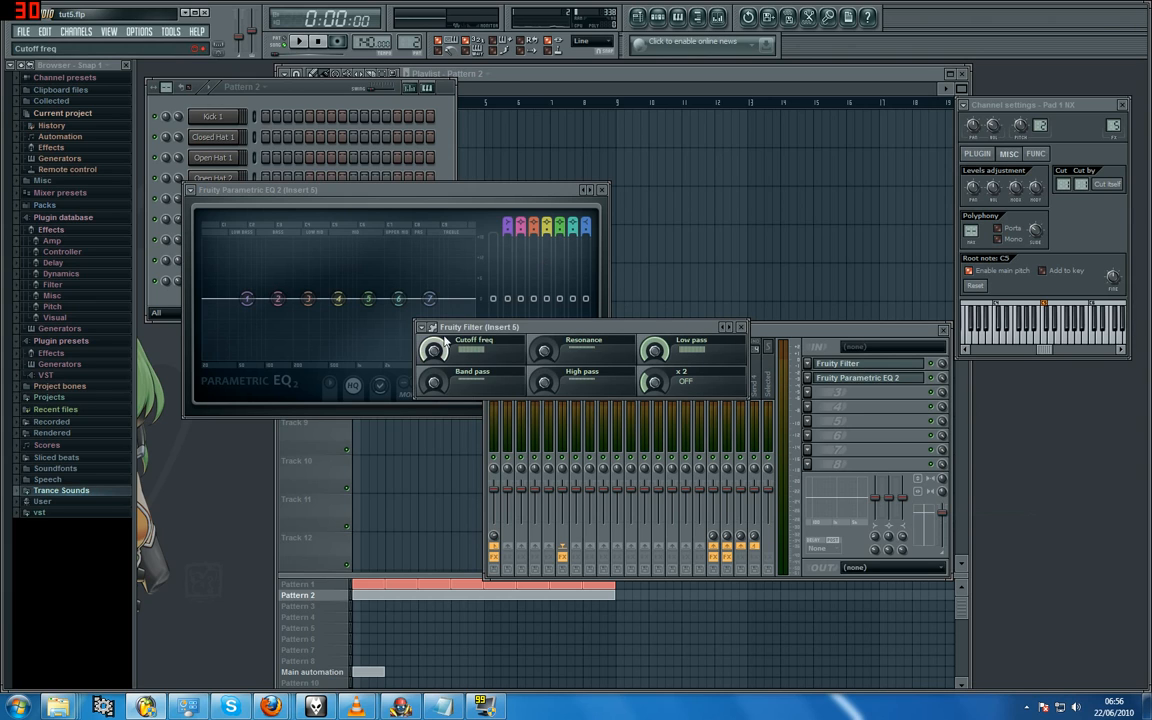
pyautogui.click(489, 190)
pyautogui.click(298, 41)
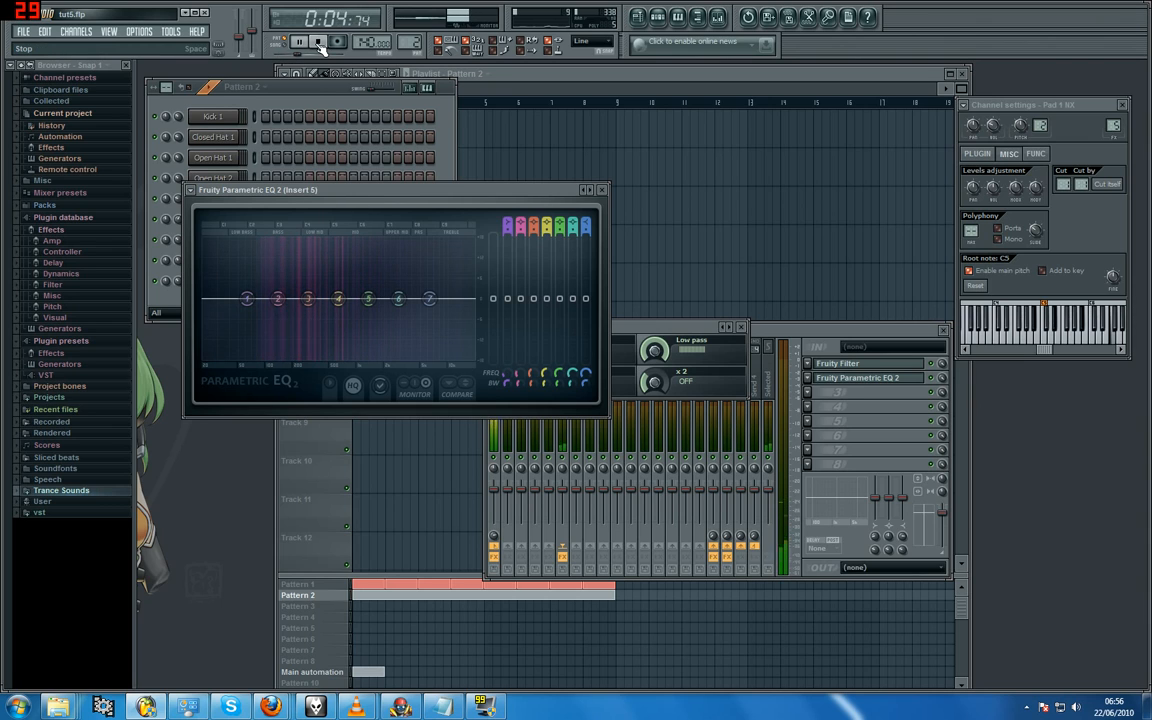
pyautogui.click(282, 86)
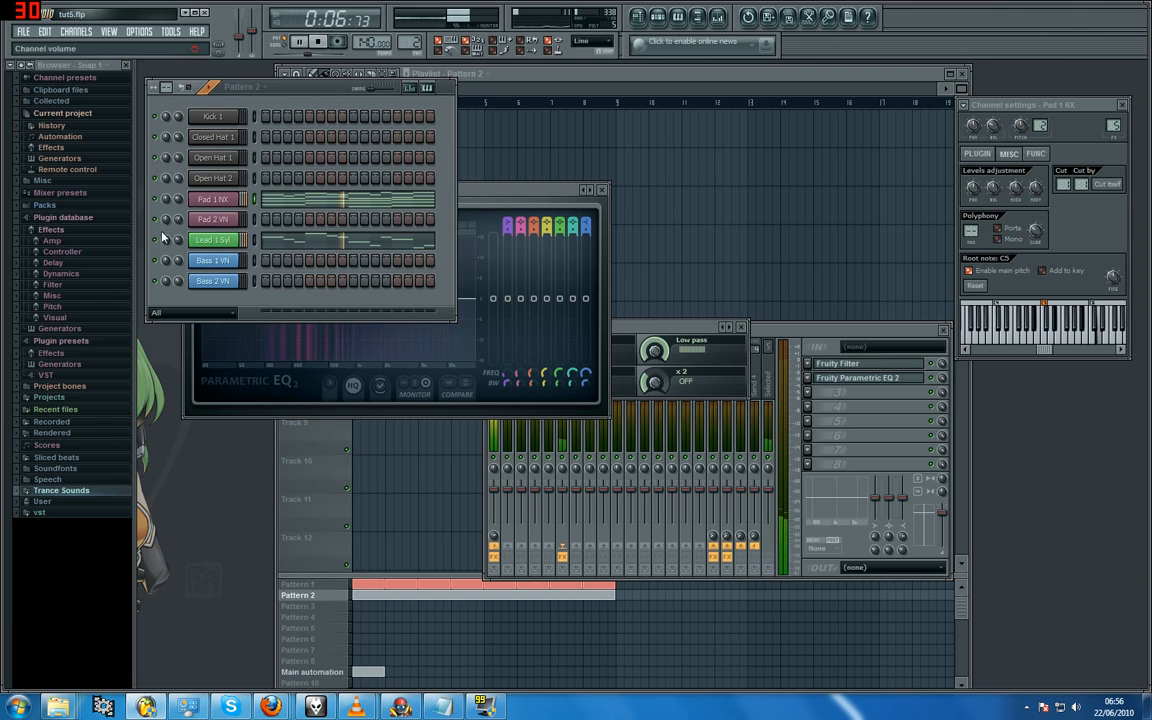
pyautogui.click(480, 196)
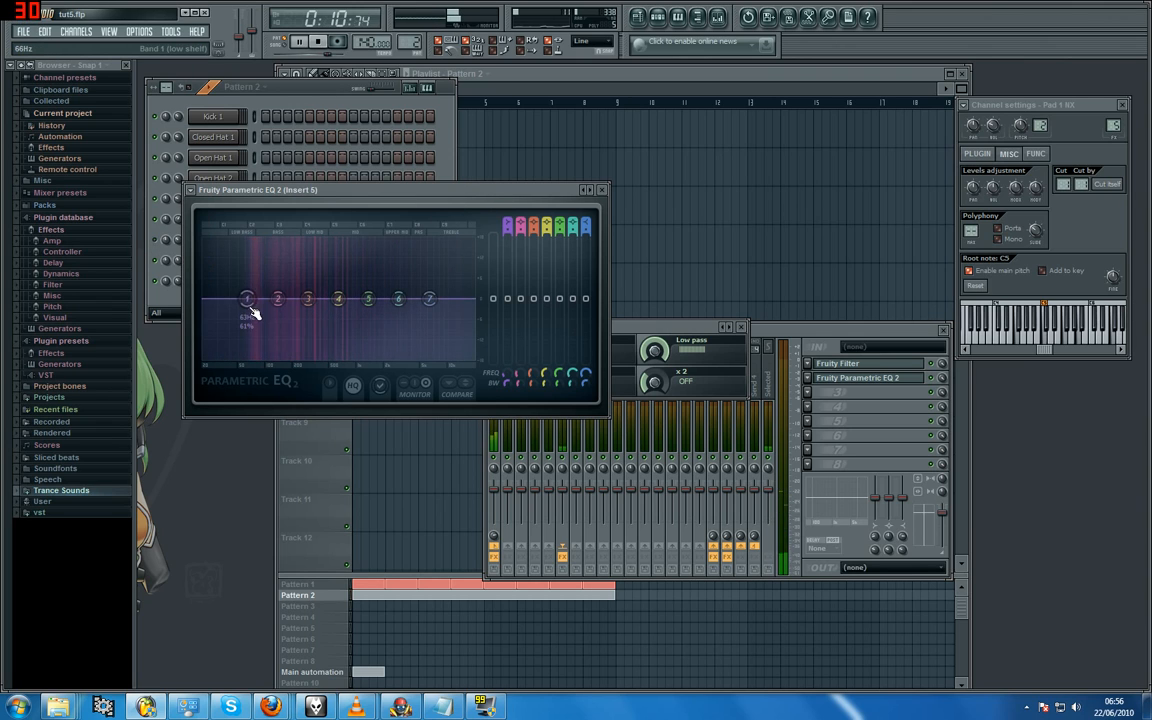
pyautogui.click(319, 44)
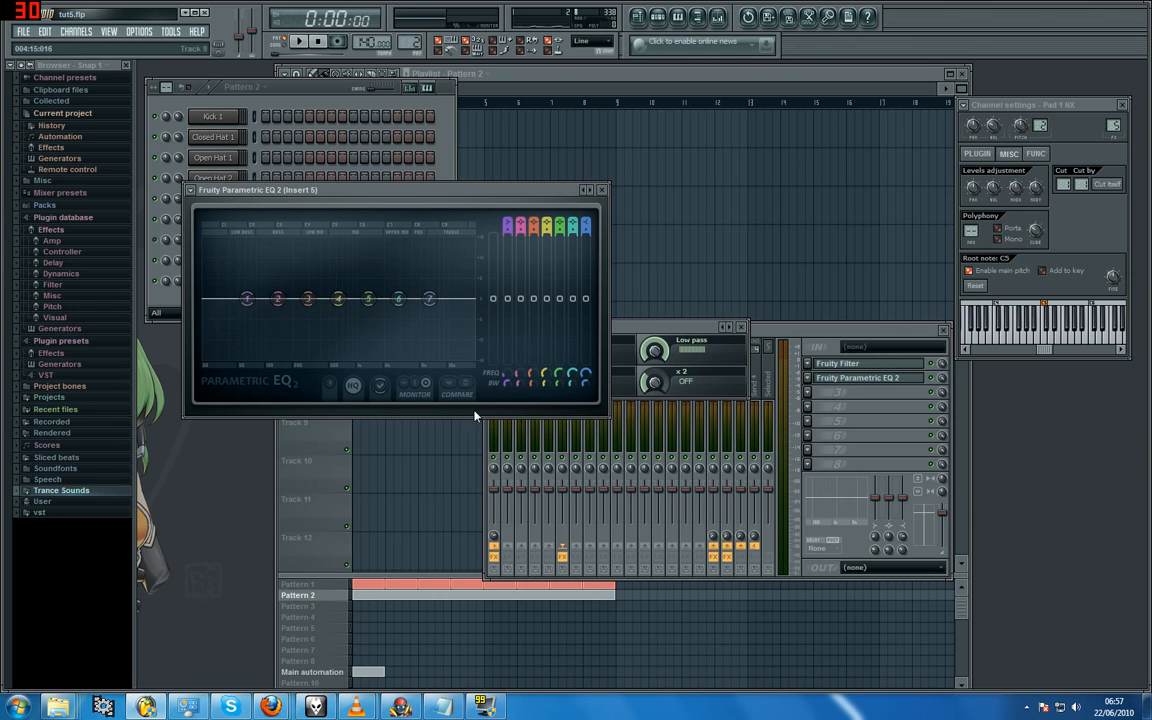
# - Set the Insert 5 Fruity Filter's low pass to minimum and high pass to maximum, and audition Pattern 2
pyautogui.click(319, 114)
pyautogui.moveTo(649, 328); pyautogui.dragTo(685, 368)
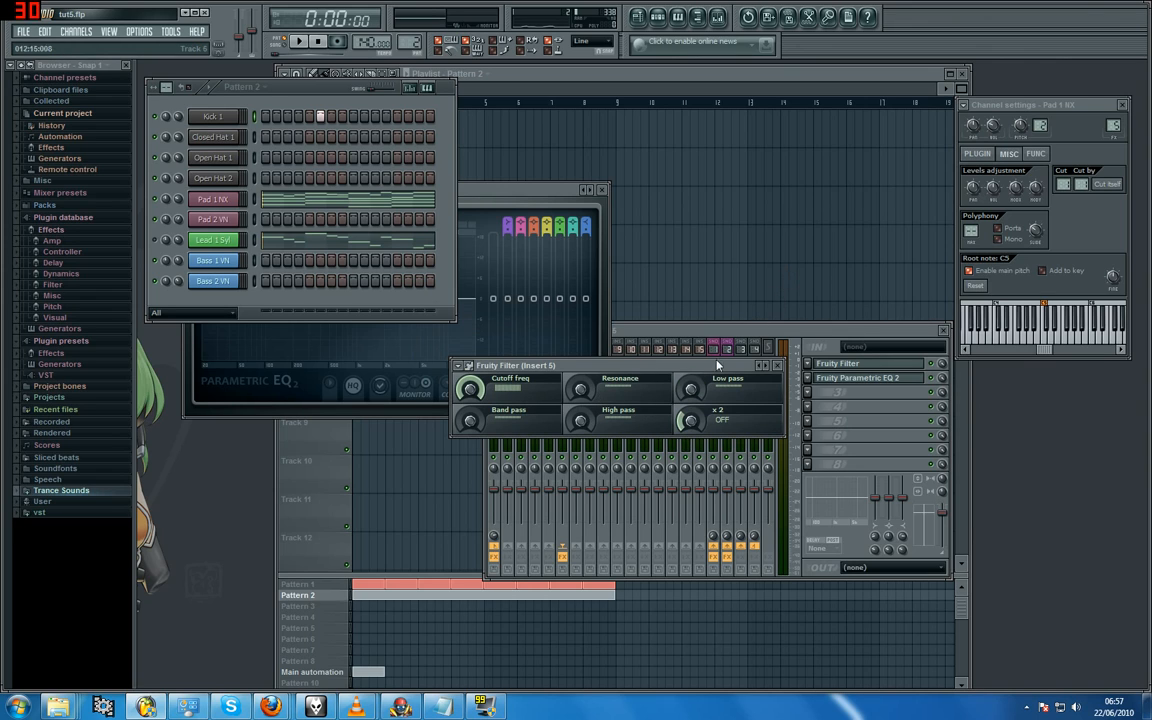
pyautogui.moveTo(576, 427); pyautogui.dragTo(750, 20)
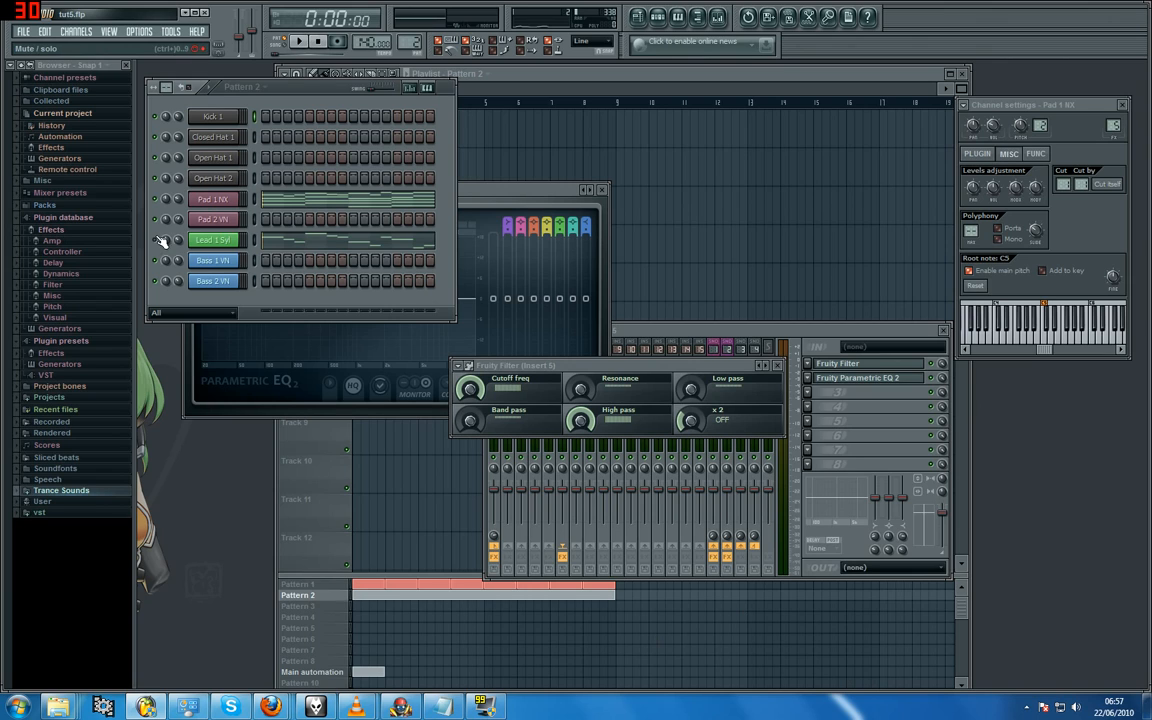
pyautogui.click(302, 44)
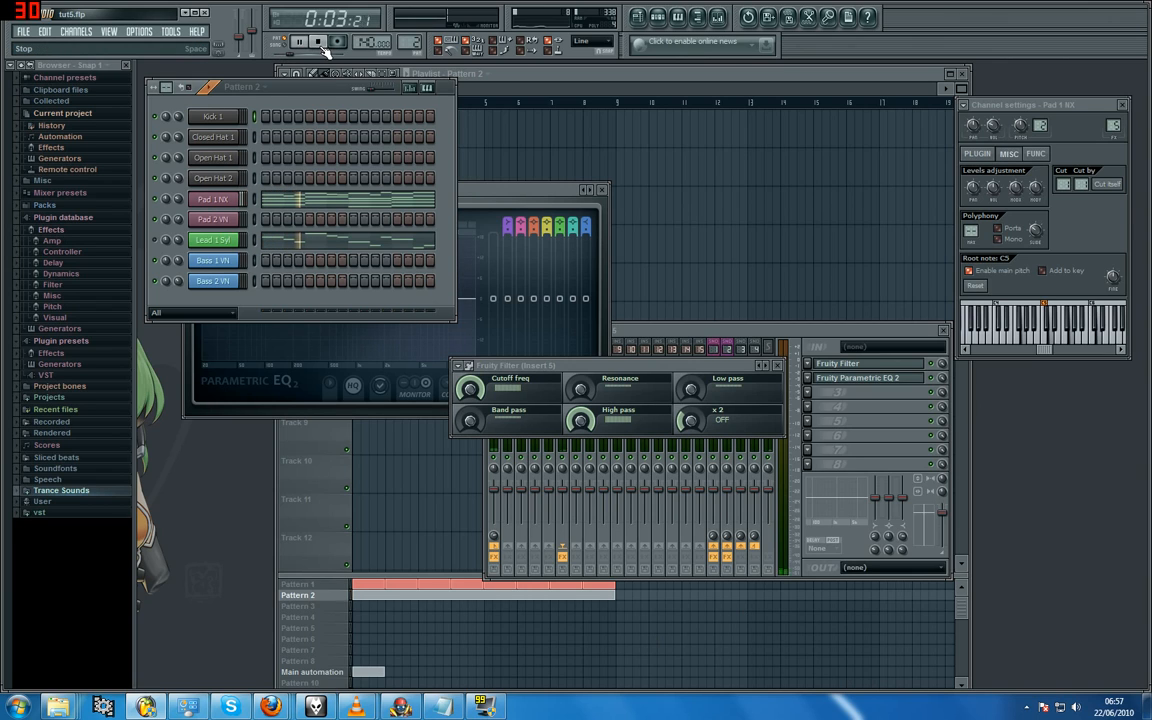
pyautogui.click(319, 43)
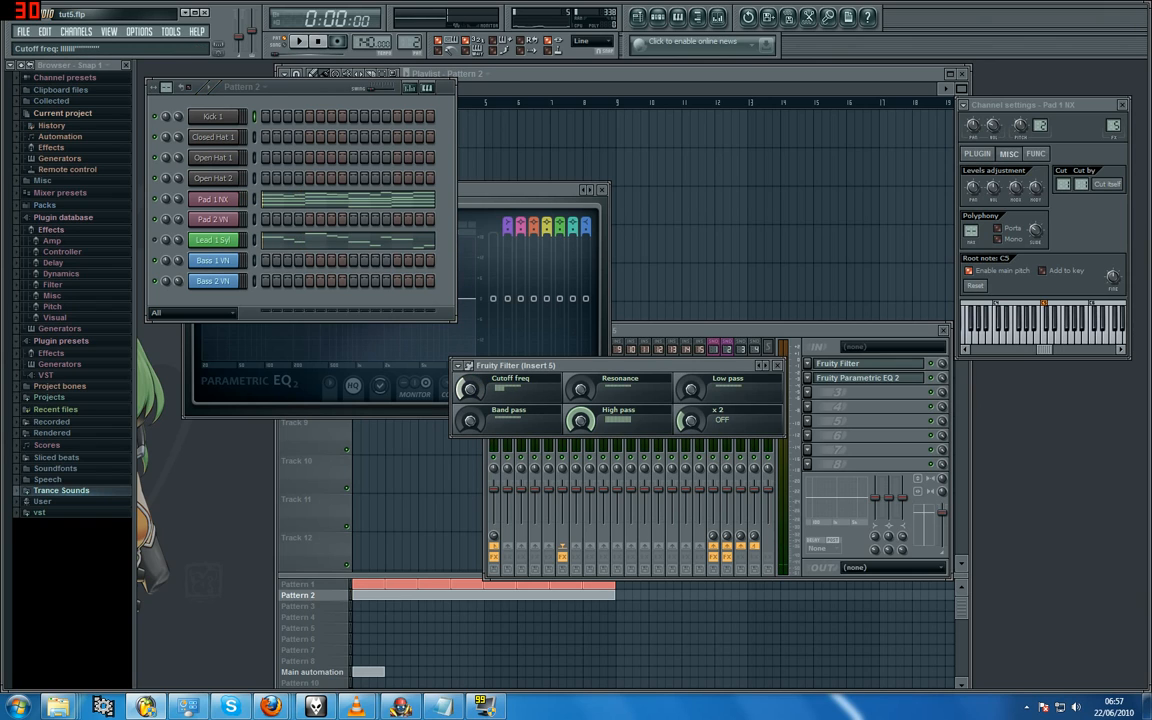
# - Arrange the equalizer, filter and mixer windows side by side and fine-tune the high-pass filter's low cutoff frequency while playing Pattern 2
pyautogui.click(503, 191)
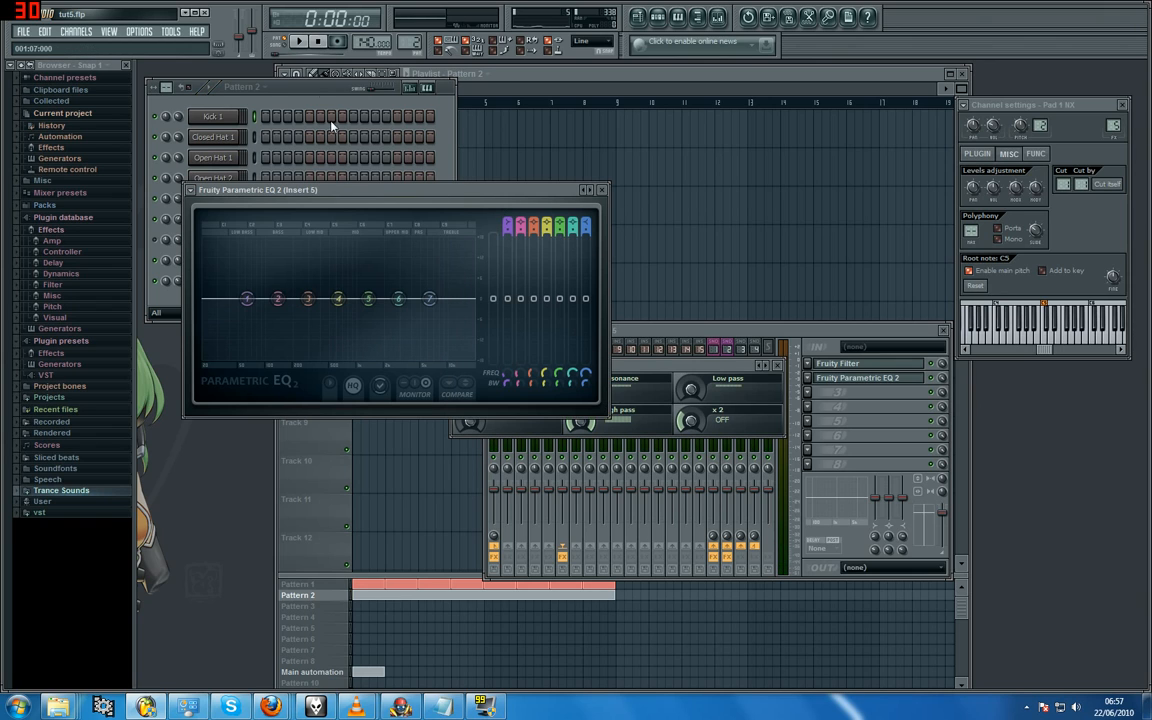
pyautogui.click(303, 45)
pyautogui.click(676, 342)
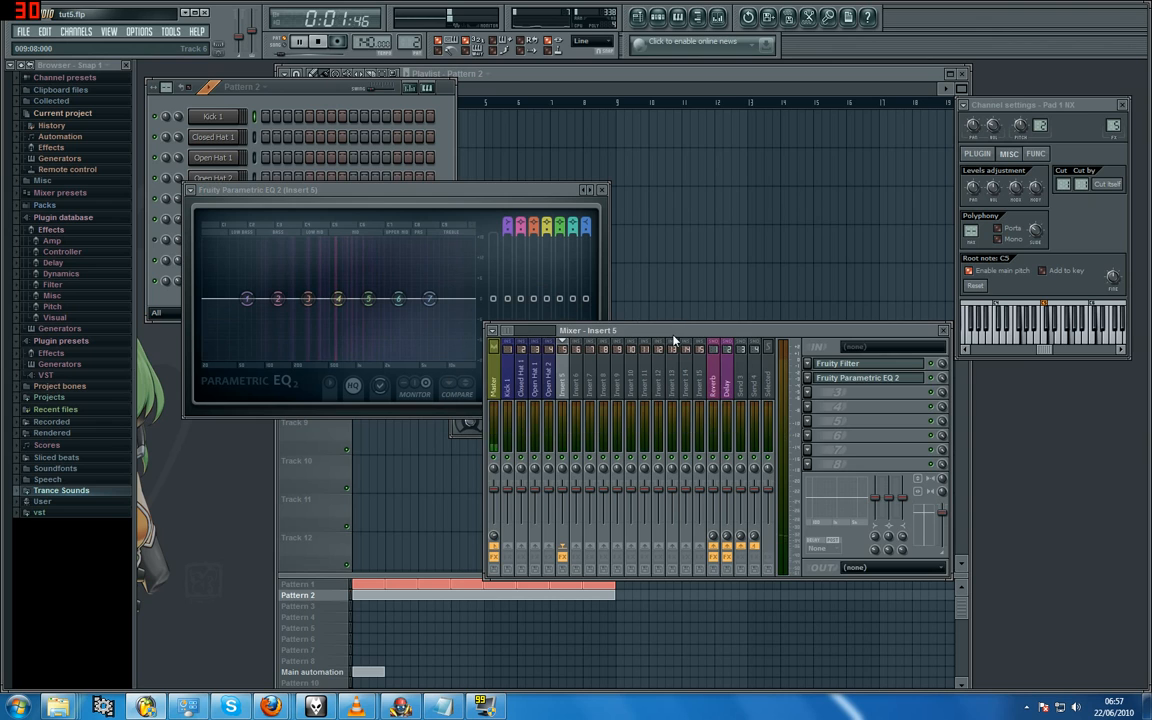
pyautogui.moveTo(676, 342); pyautogui.dragTo(793, 396)
pyautogui.click(551, 409)
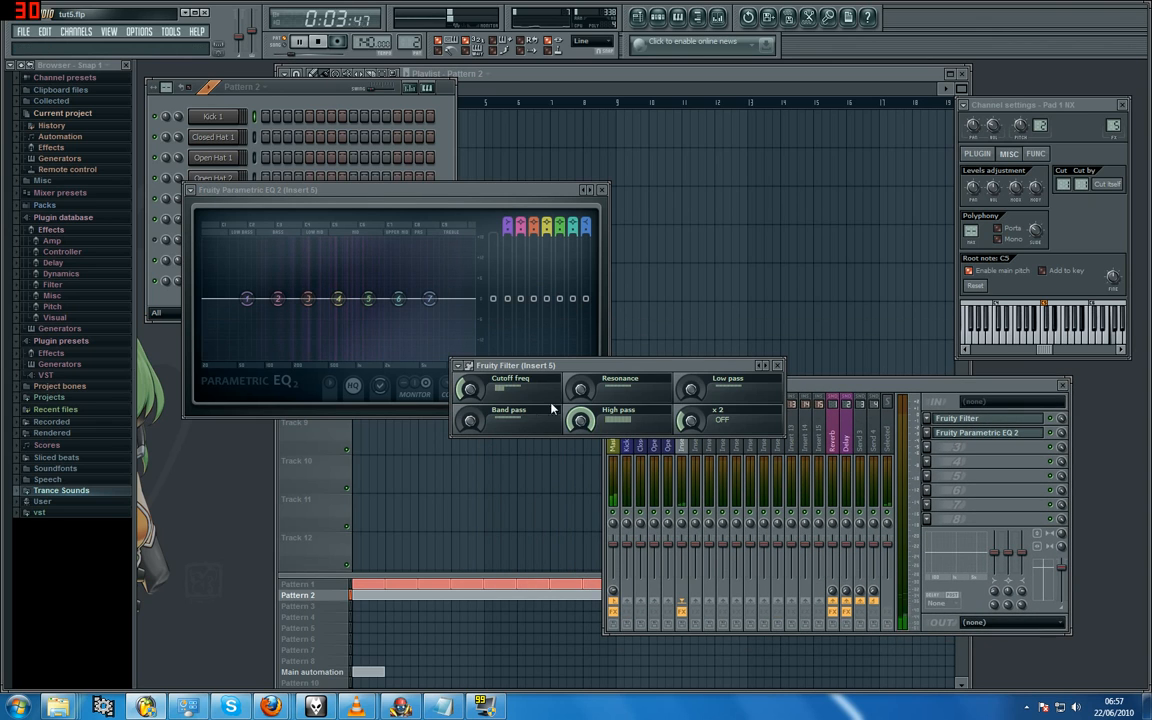
pyautogui.click(470, 389)
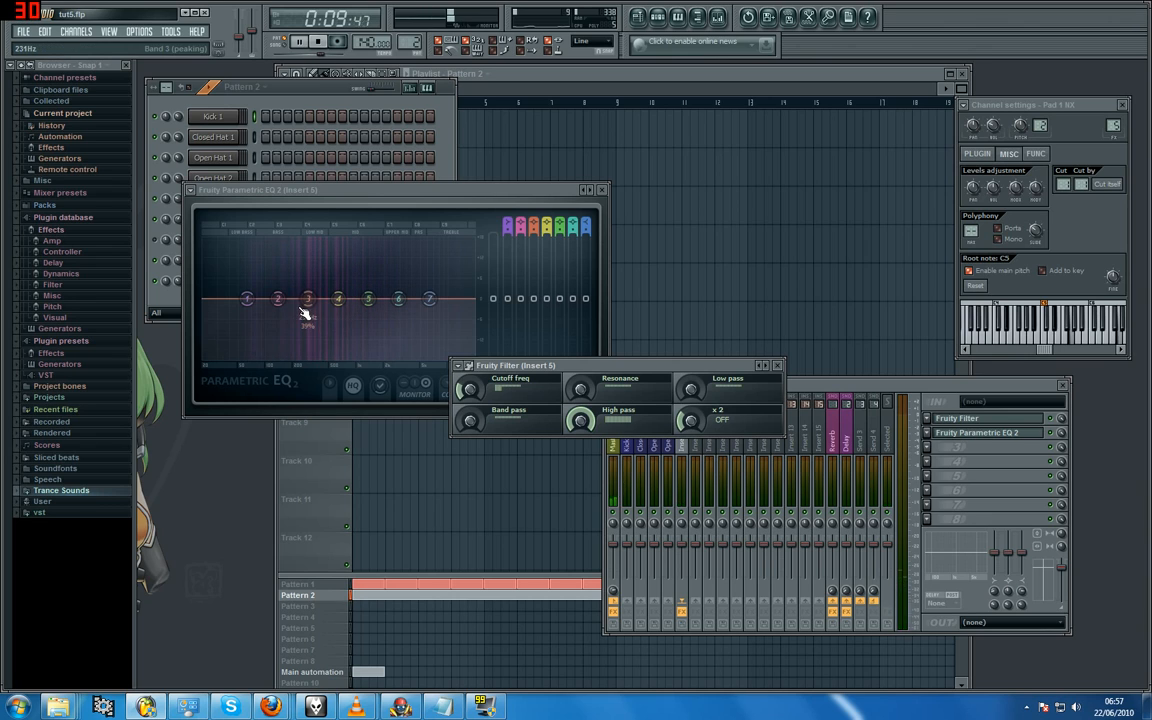
pyautogui.click(319, 42)
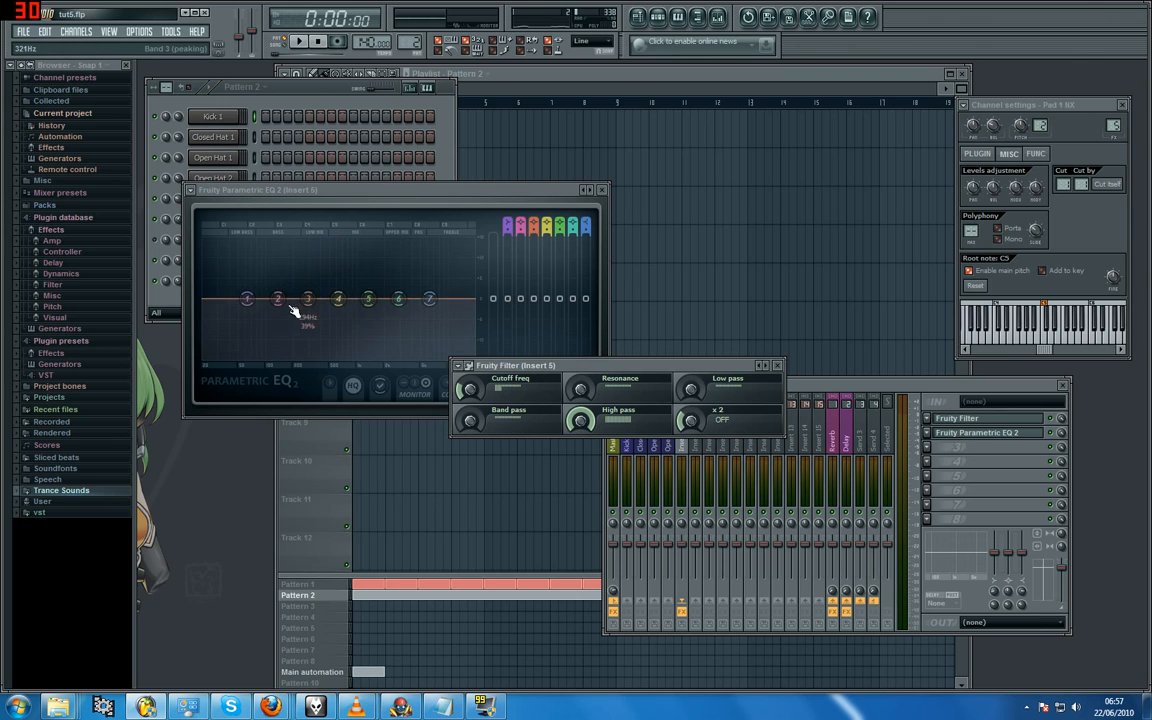
# - Boost band 5 of the Insert 5 equalizer moderately and adjust its bandwidth while Pattern 2 plays
pyautogui.click(369, 300)
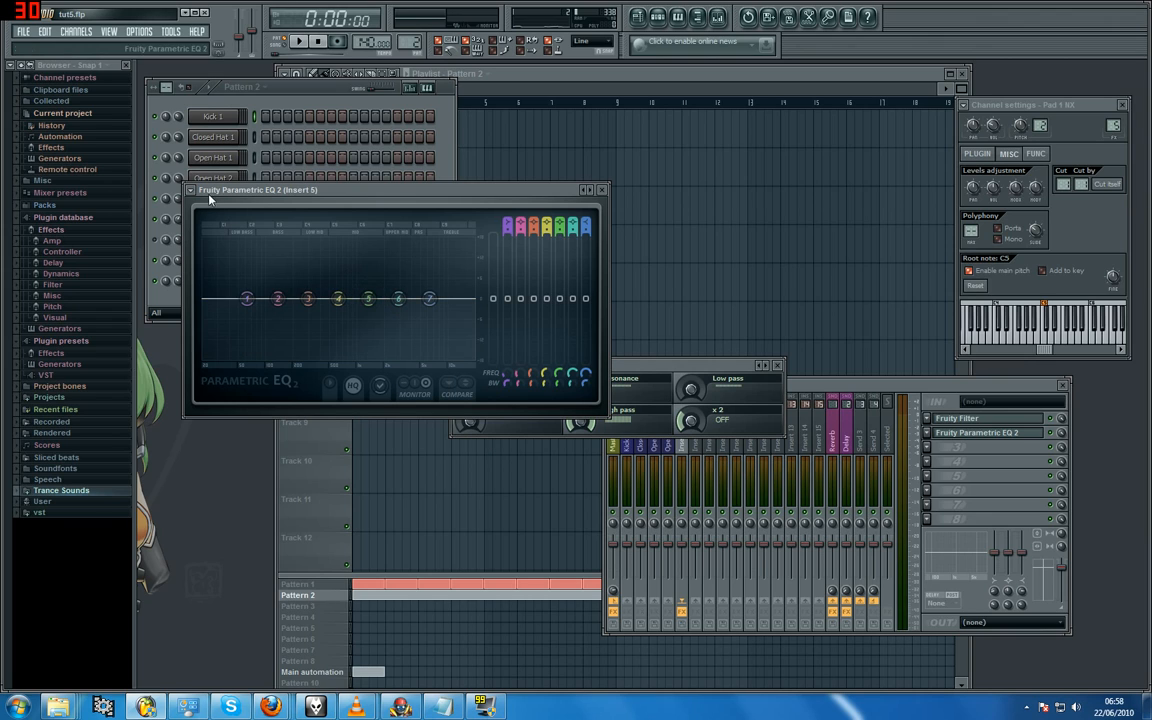
pyautogui.moveTo(369, 303)
pyautogui.mouseDown()
pyautogui.moveTo(375, 270)
pyautogui.moveTo(378, 282)
pyautogui.mouseUp()
pyautogui.press('space')
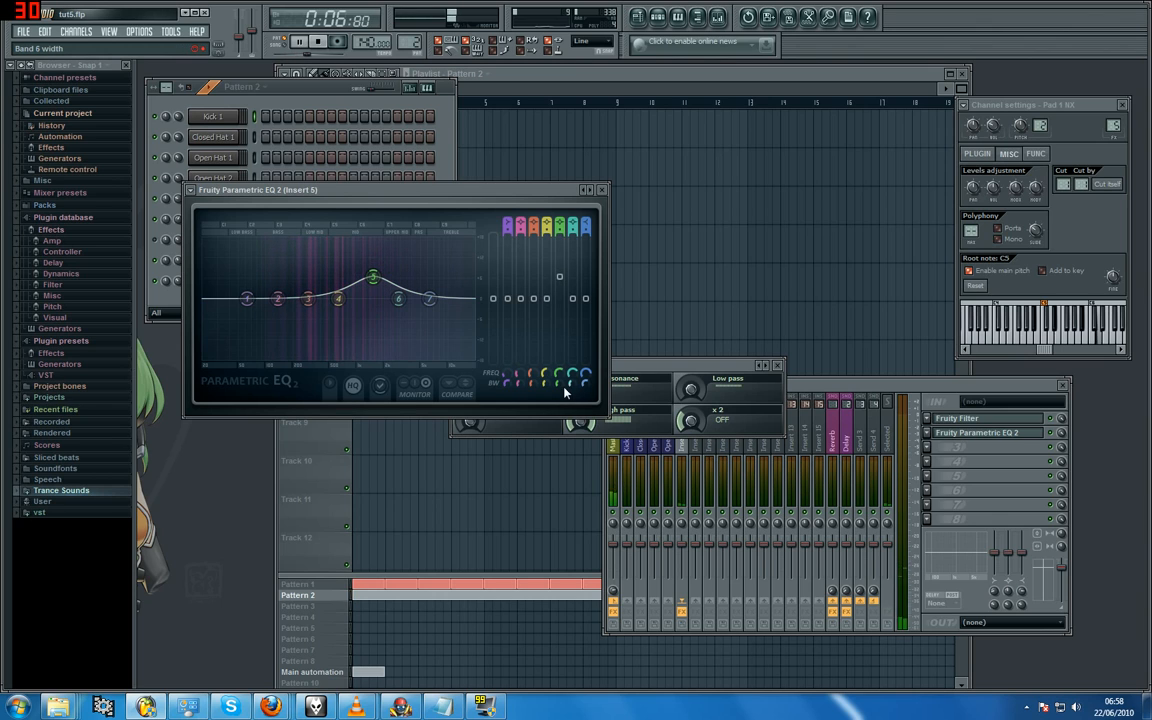
pyautogui.moveTo(561, 384)
pyautogui.mouseDown()
pyautogui.moveTo(561, 401)
pyautogui.moveTo(561, 385)
pyautogui.mouseUp()
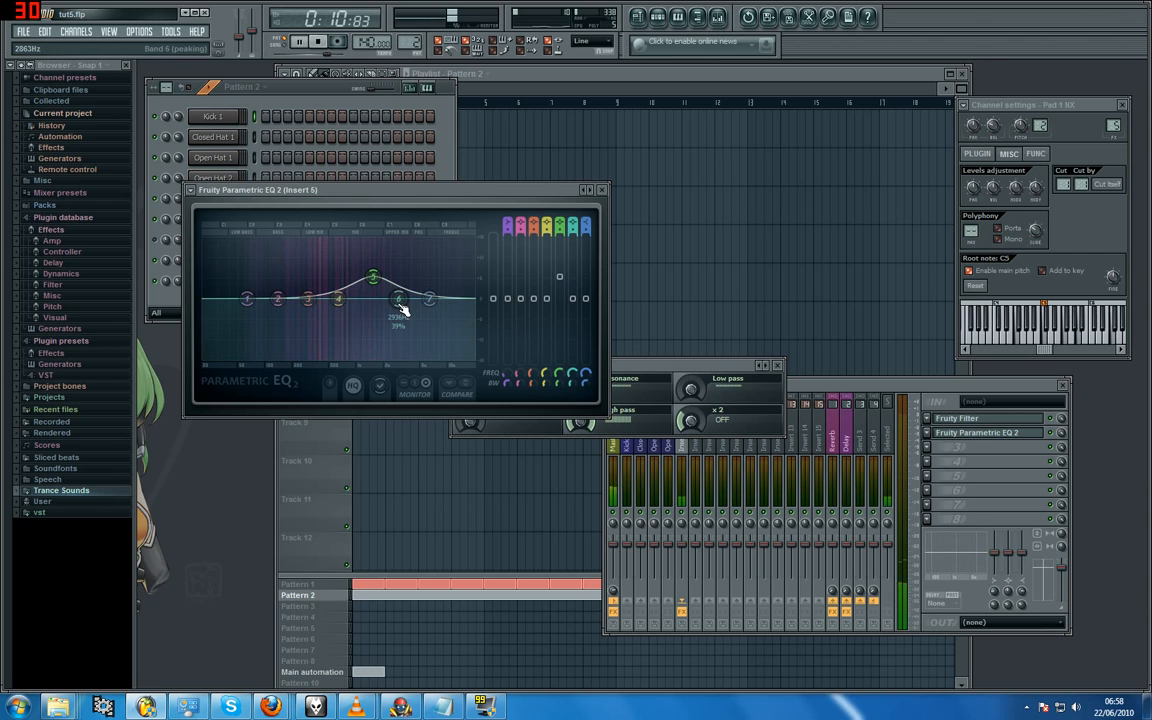
# - Raise the equalizer's high-shelf band 7 to about 5.5 dB near 5992 Hz with 69% width, stop playback and return to the Fruity Filter
pyautogui.moveTo(429, 298)
pyautogui.mouseDown()
pyautogui.moveTo(428, 262)
pyautogui.moveTo(427, 279)
pyautogui.mouseUp()
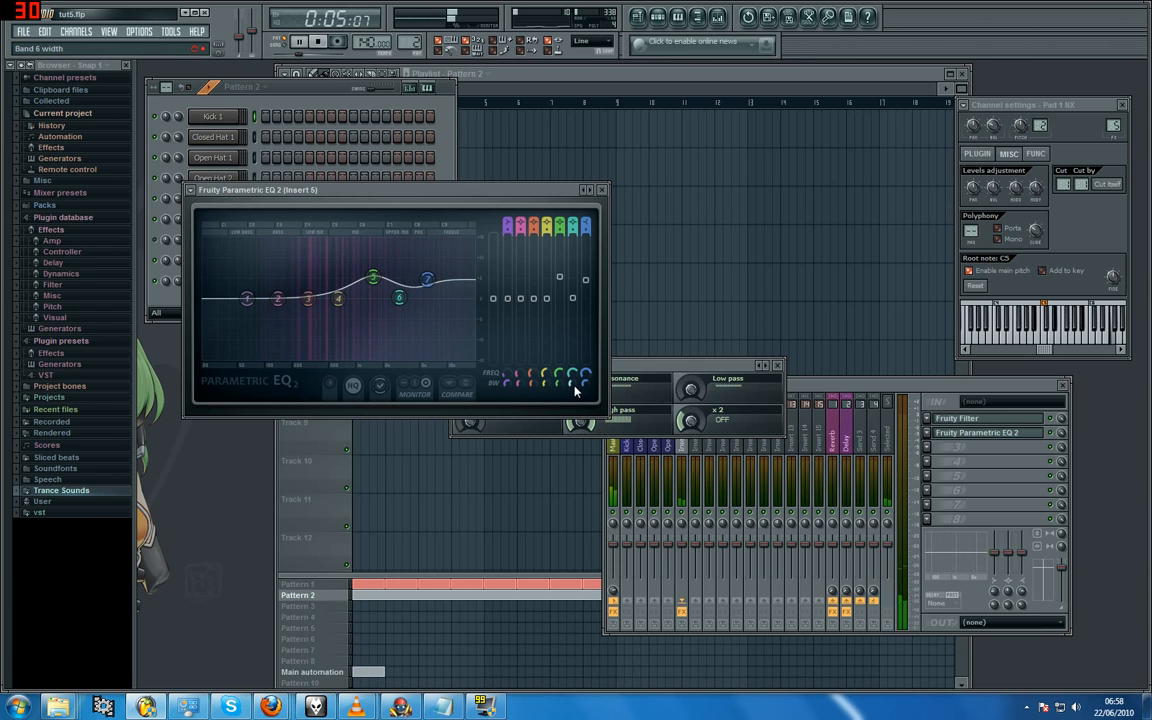
pyautogui.moveTo(587, 384); pyautogui.dragTo(587, 412)
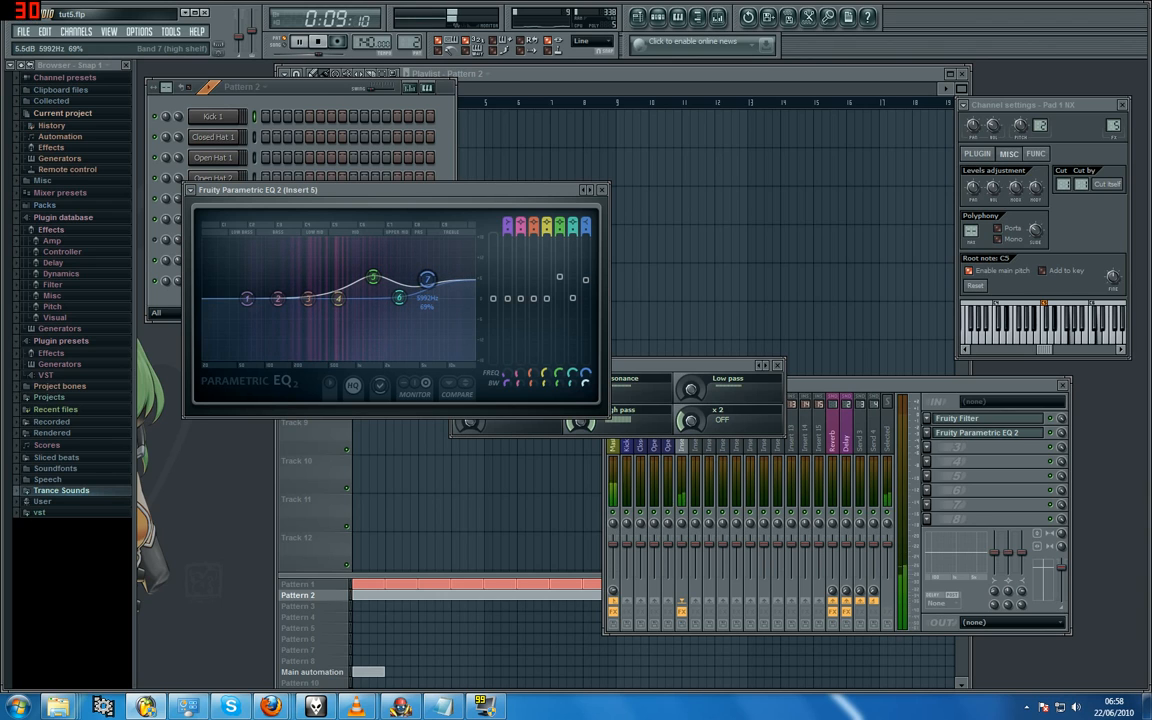
pyautogui.click(318, 42)
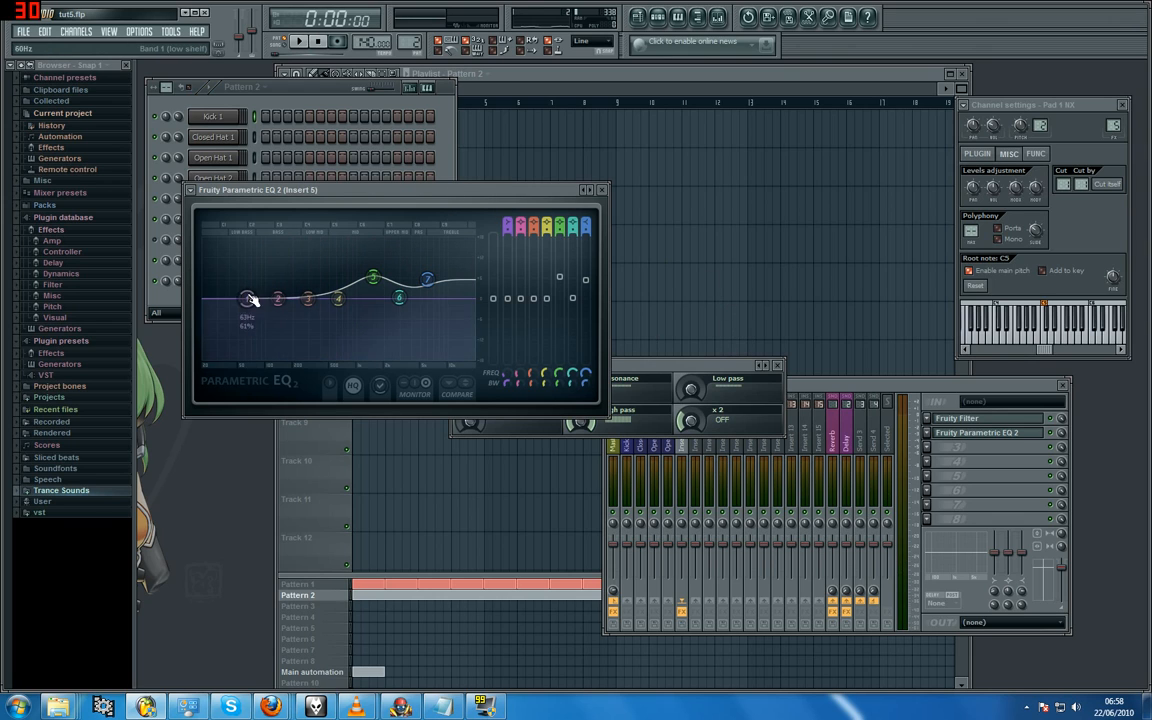
pyautogui.click(656, 383)
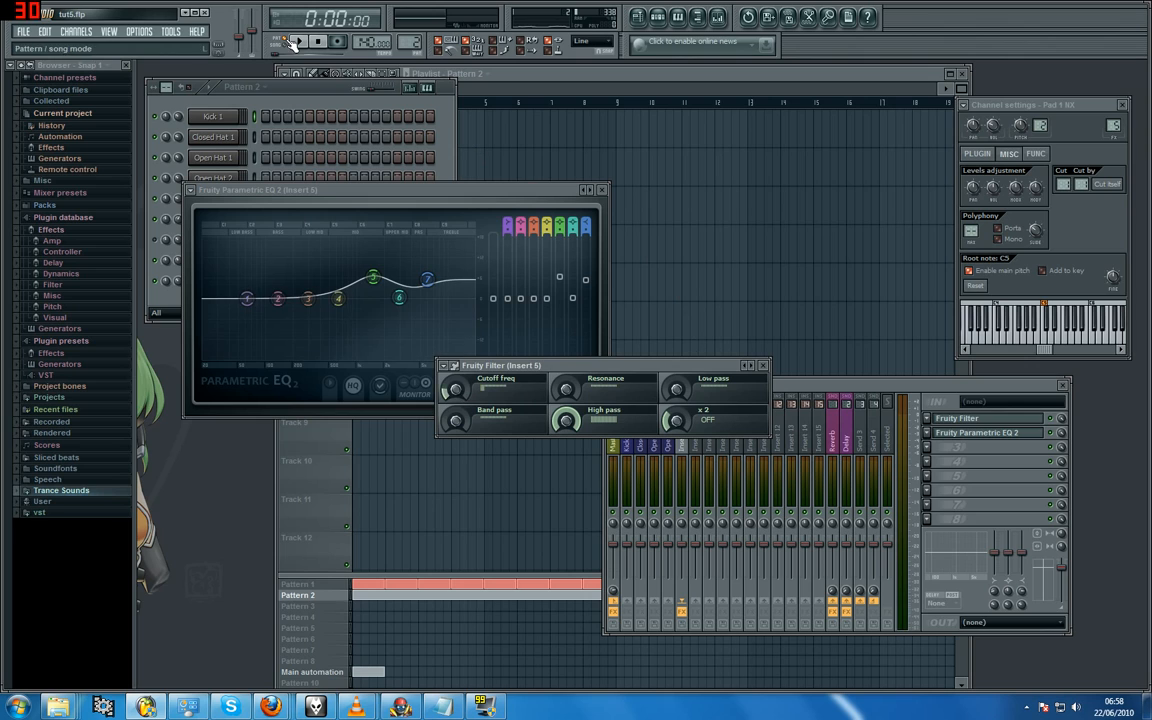
# - Raise the Insert 5 Fruity Filter's cutoff frequency slightly while Pattern 2 plays, and stop playback
pyautogui.press('space')
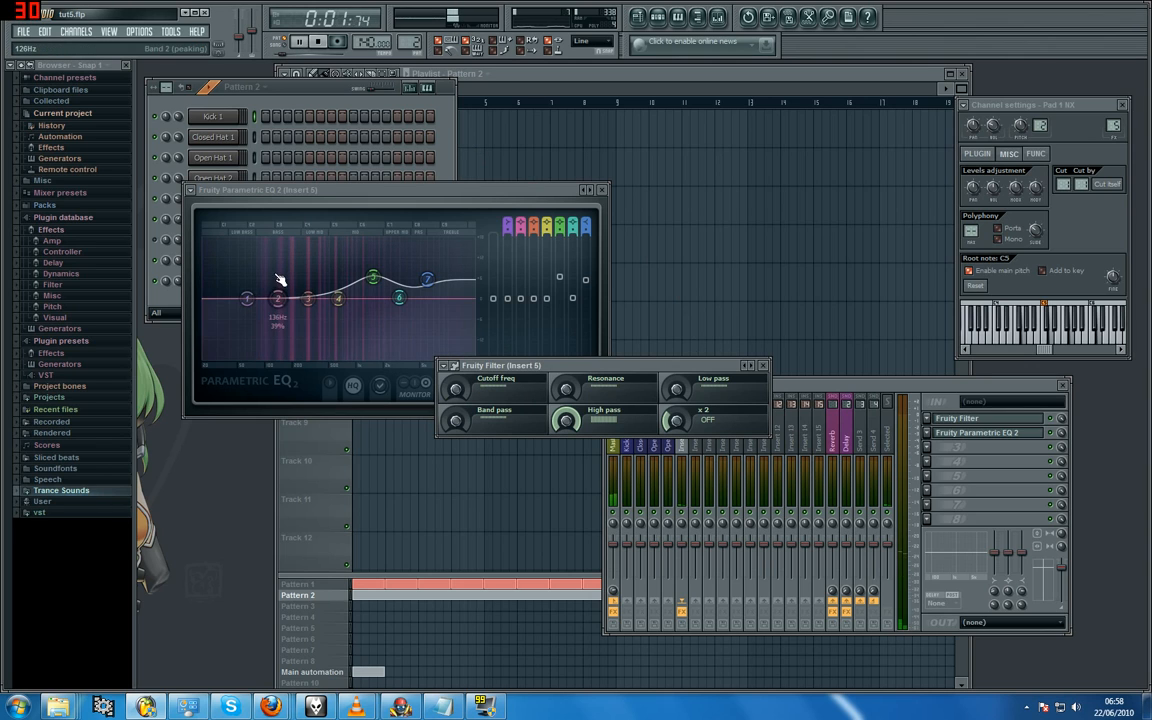
pyautogui.moveTo(456, 390); pyautogui.dragTo(456, 372)
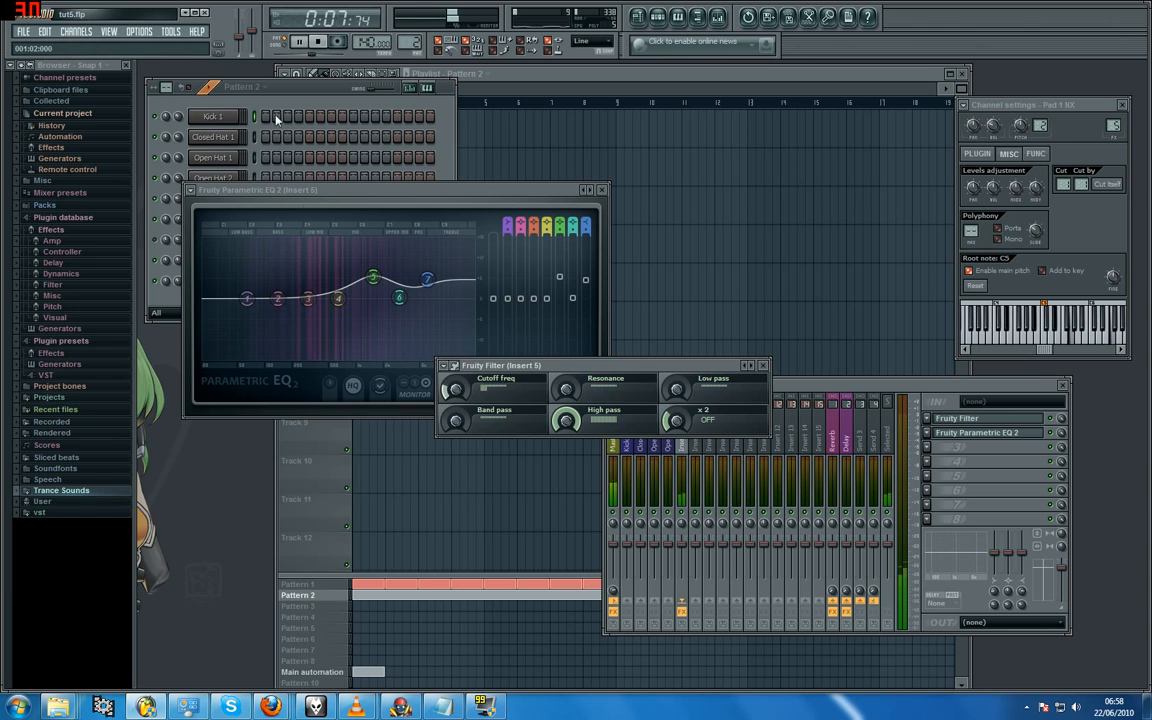
pyautogui.click(256, 82)
pyautogui.click(316, 43)
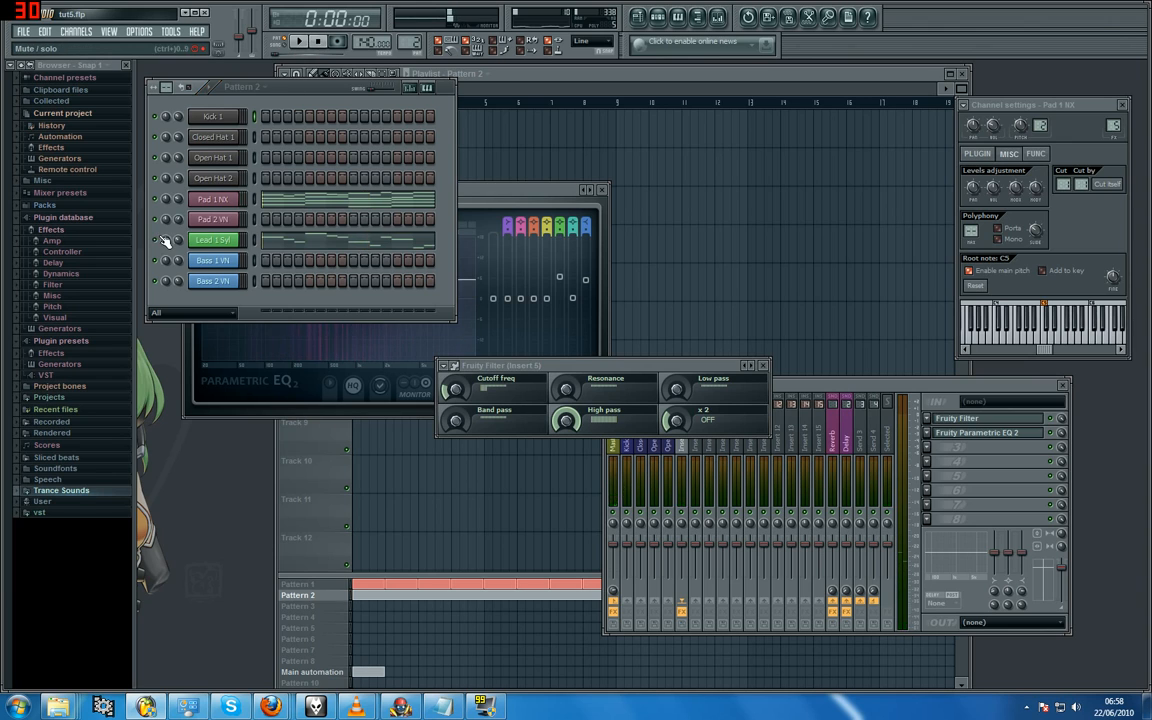
# - Audition Pattern 2 again, play the playlist arrangement from the start, and stop playback
pyautogui.click(298, 43)
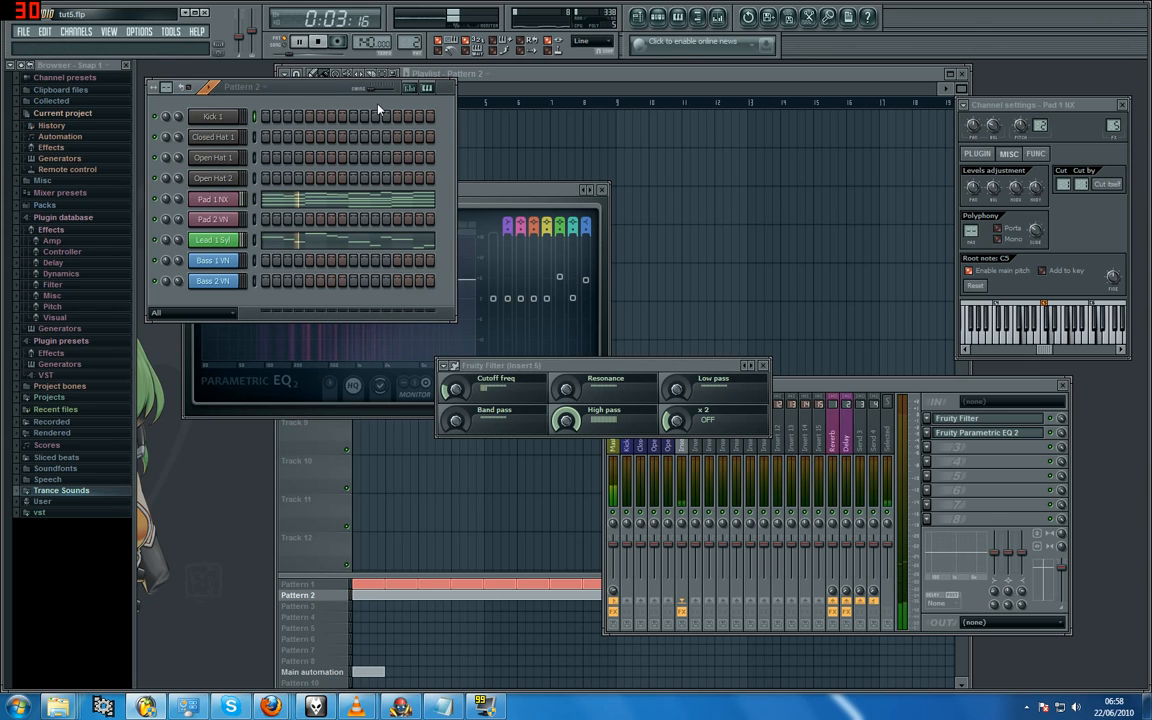
pyautogui.click(316, 42)
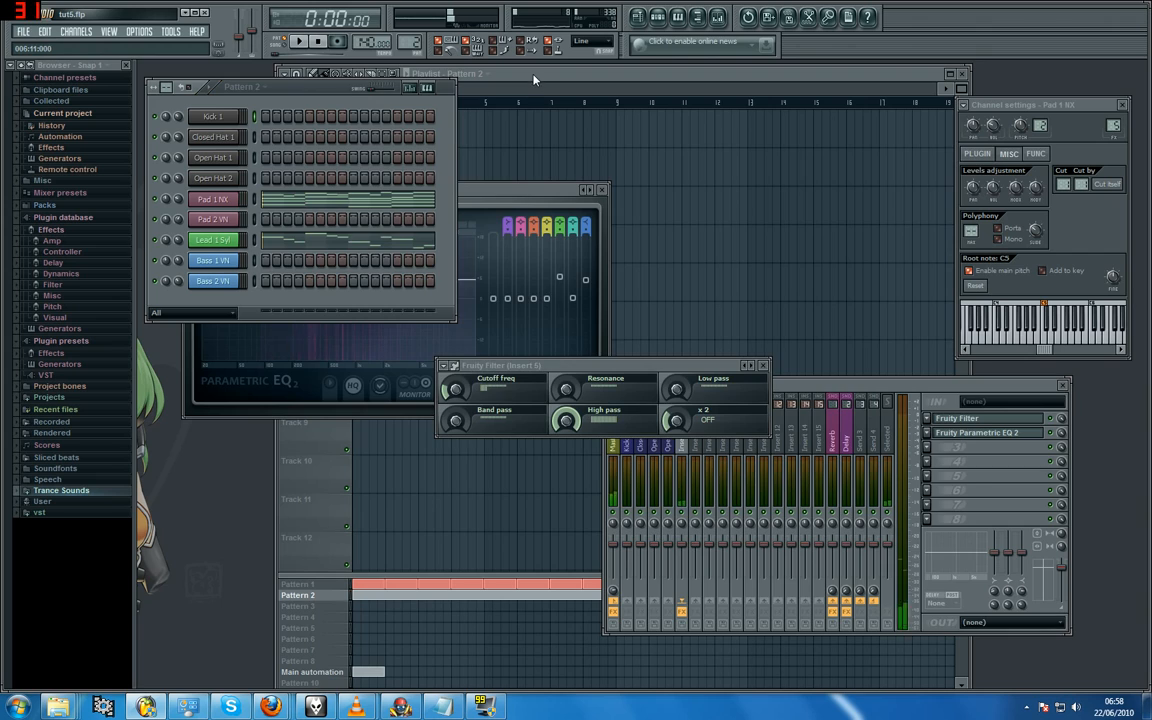
pyautogui.click(479, 70)
pyautogui.click(298, 42)
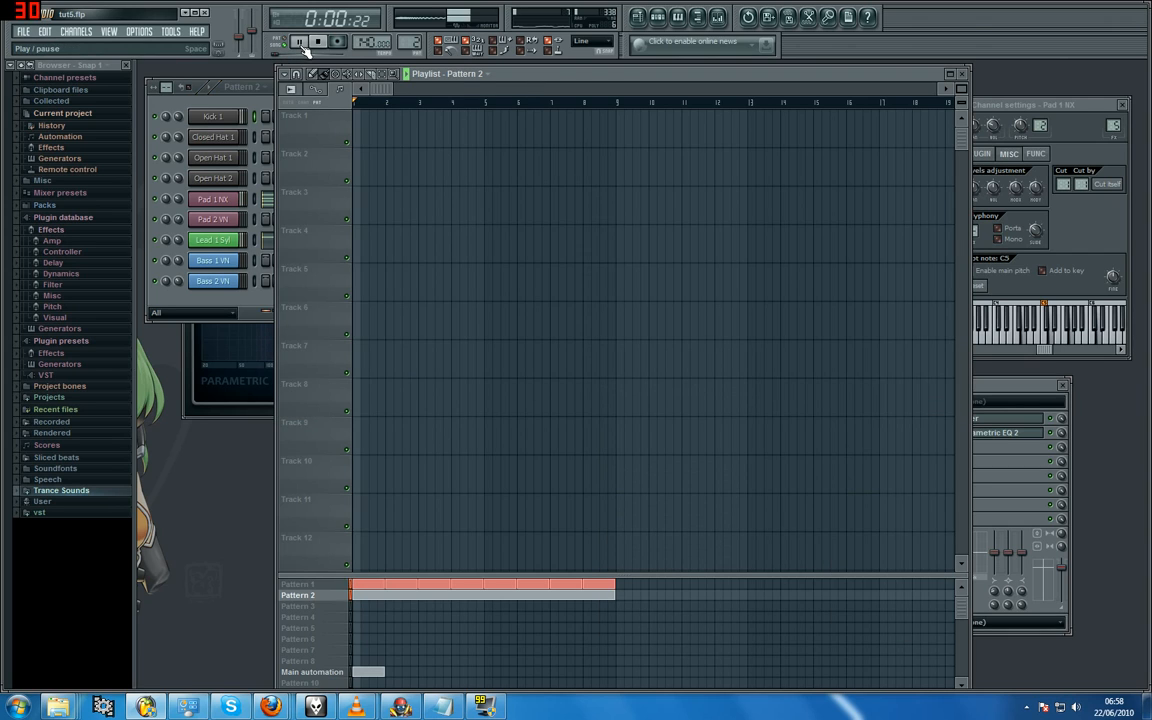
pyautogui.click(248, 104)
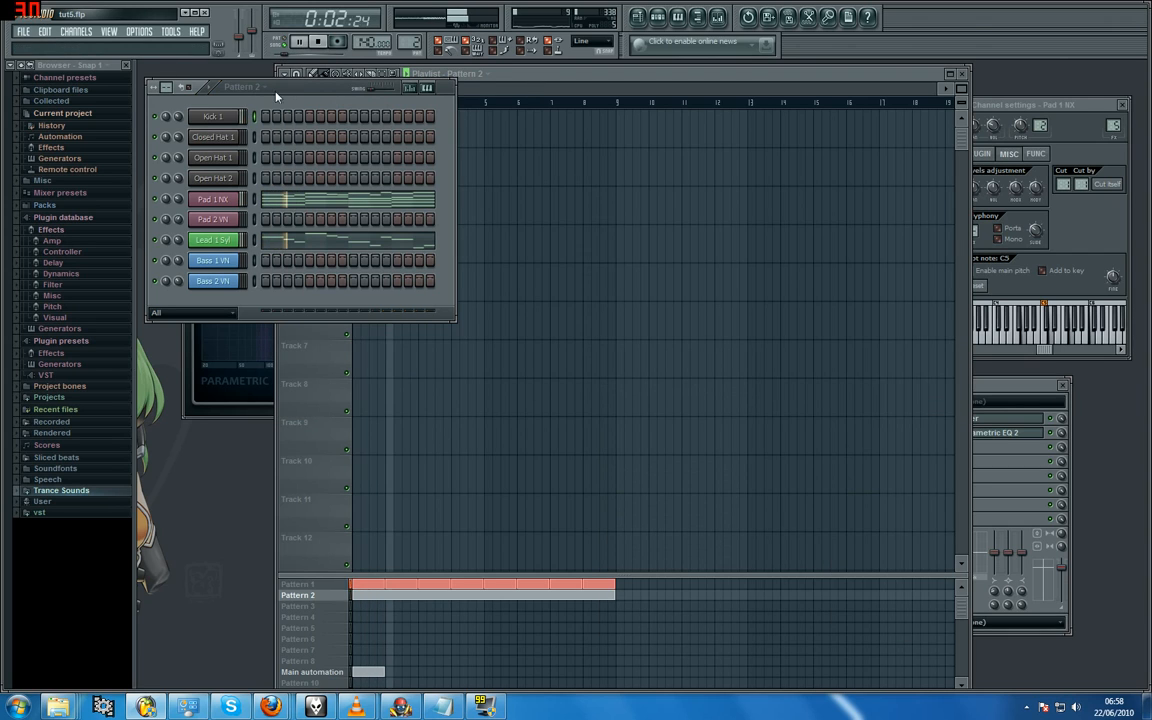
pyautogui.click(317, 42)
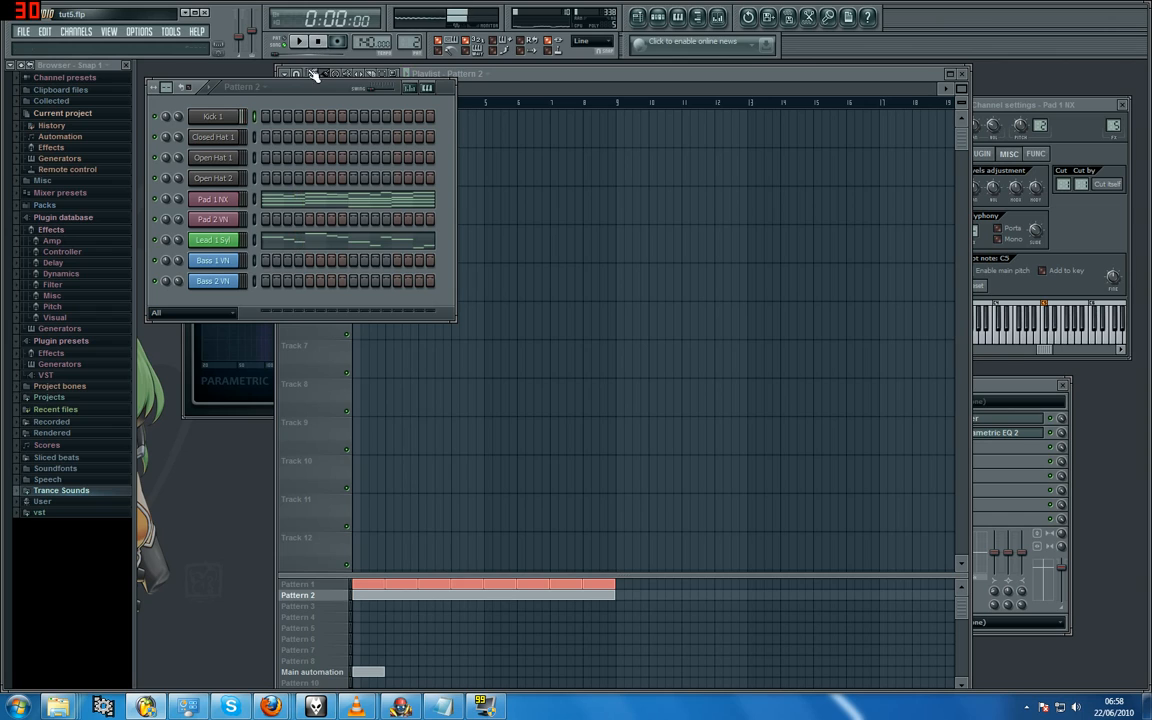
# - Reopen the Insert 5 equalizer from the mixer, boost low bands 1 and 2, and lower bands 5 and 7 slightly below zero
pyautogui.click(215, 204)
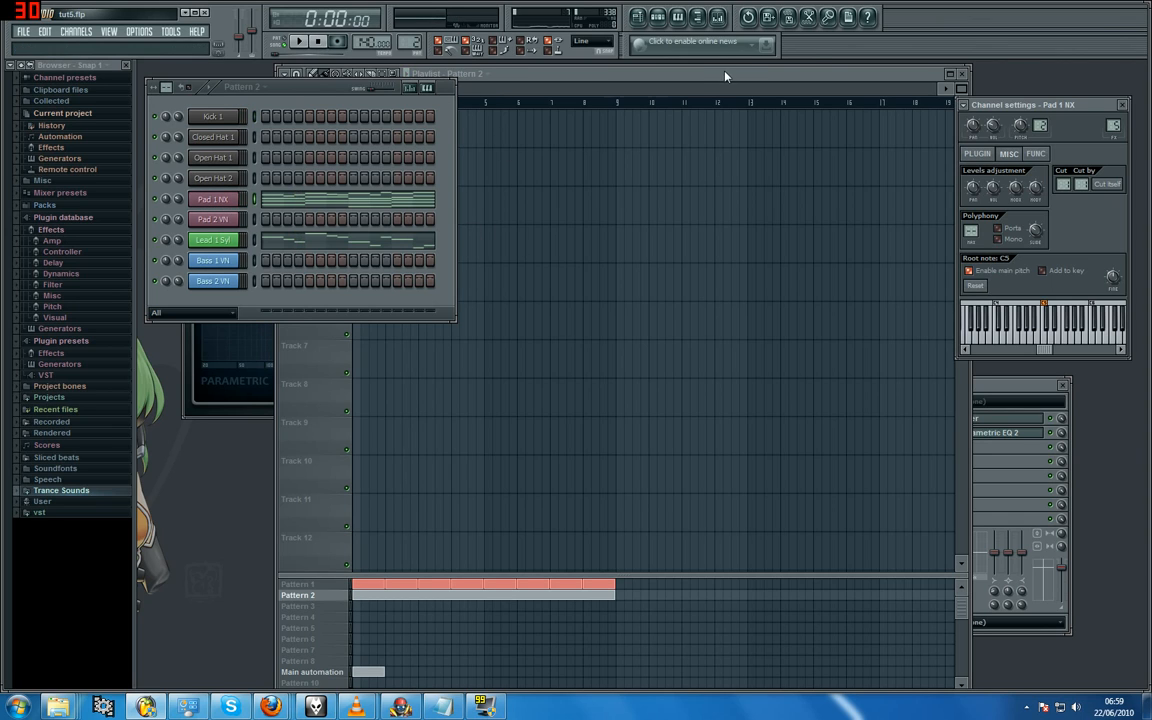
pyautogui.click(719, 19)
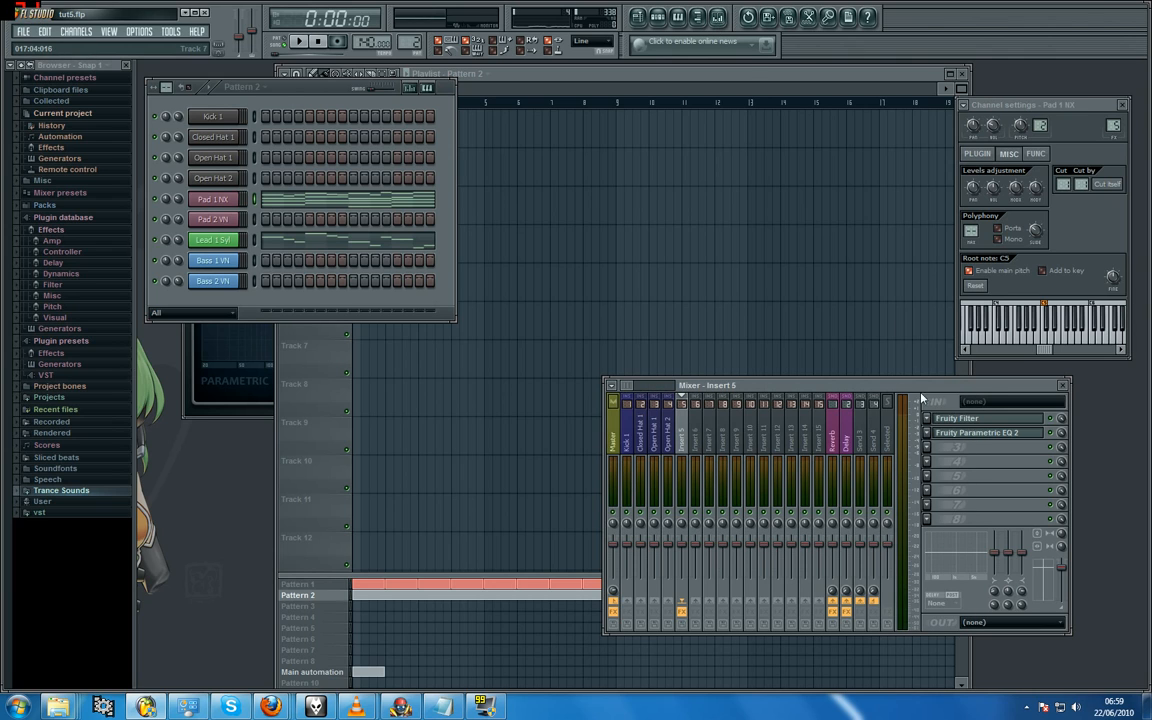
pyautogui.click(987, 433)
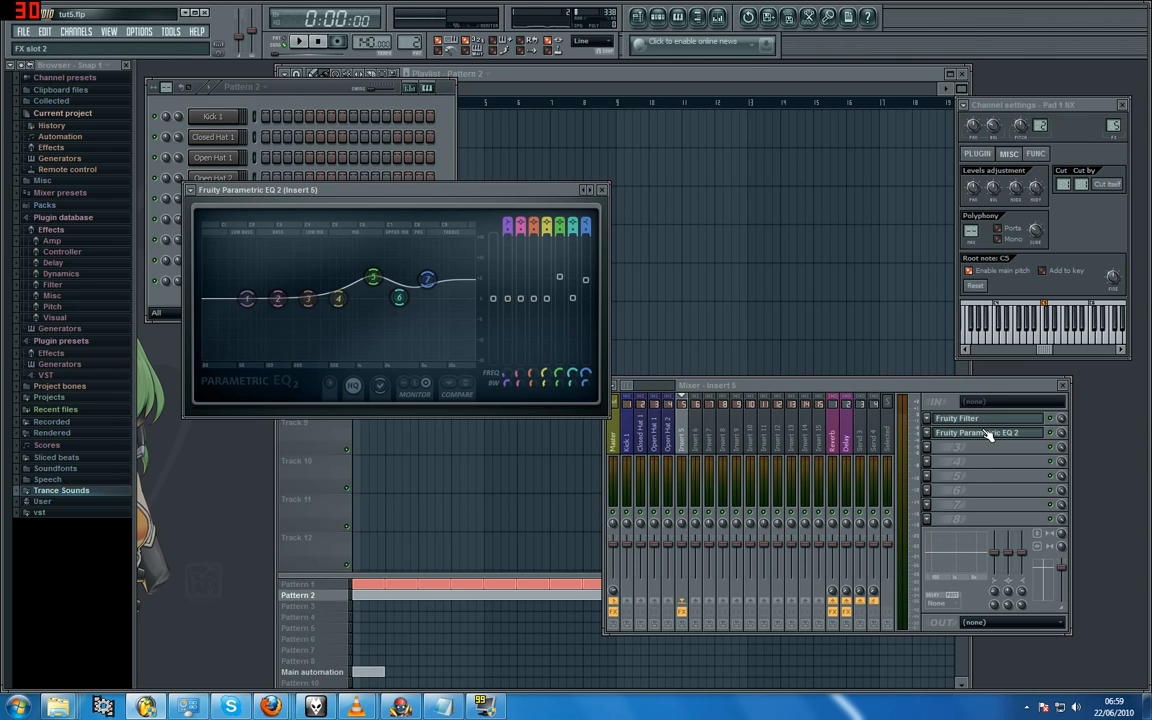
pyautogui.moveTo(246, 298); pyautogui.dragTo(278, 272)
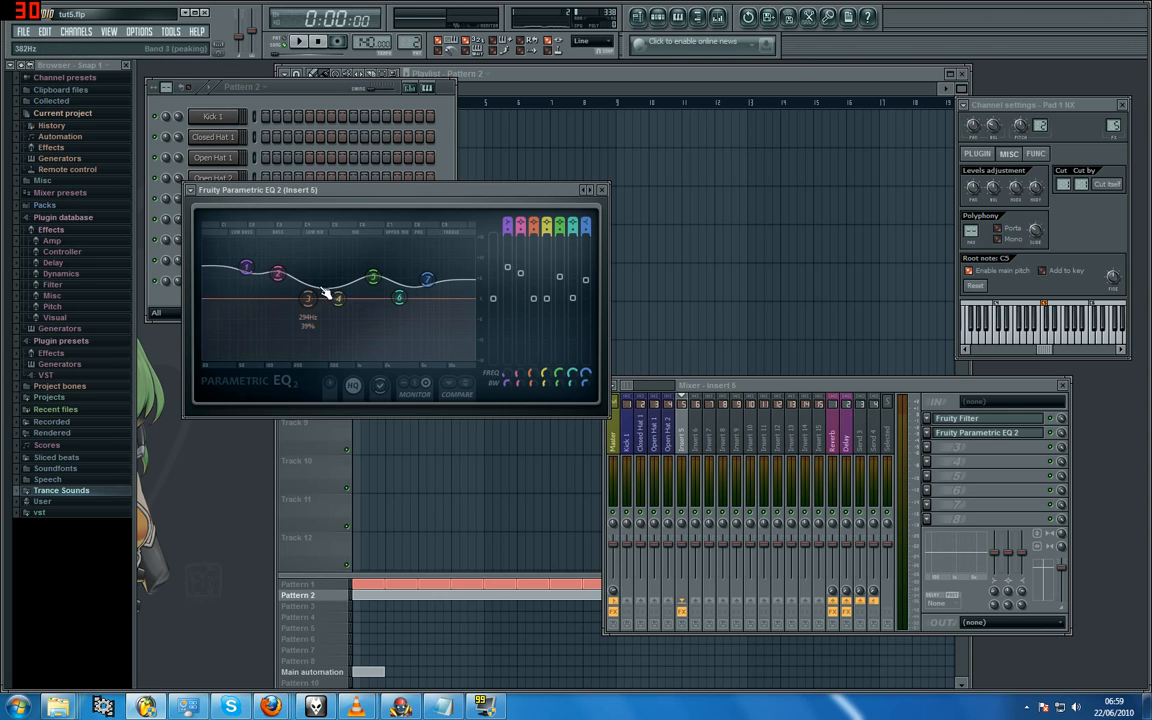
pyautogui.moveTo(373, 277); pyautogui.dragTo(424, 298)
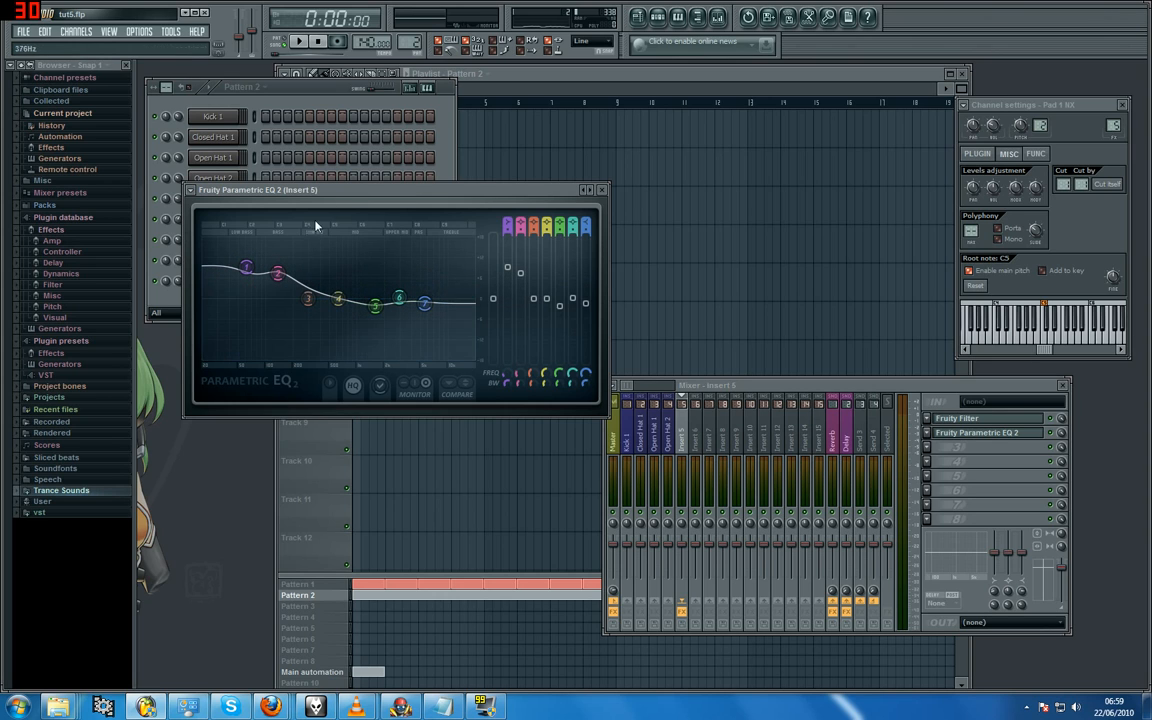
pyautogui.moveTo(368, 191); pyautogui.dragTo(480, 249)
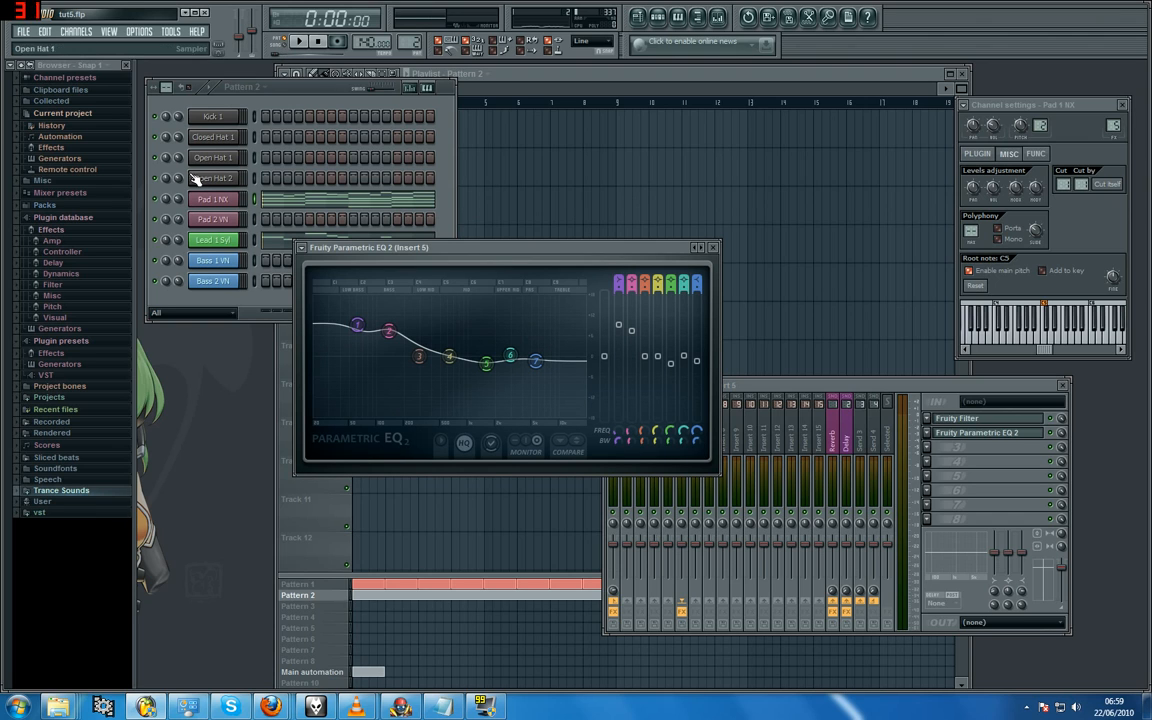
# - Adjust the boosts of equalizer bands 1 and 2 while Pattern 2 plays, leaving band 2 the higher of the two
pyautogui.click(157, 240)
pyautogui.click(298, 44)
pyautogui.moveTo(357, 326); pyautogui.dragTo(349, 310)
pyautogui.moveTo(389, 331)
pyautogui.mouseDown()
pyautogui.moveTo(373, 321)
pyautogui.moveTo(384, 318)
pyautogui.mouseUp()
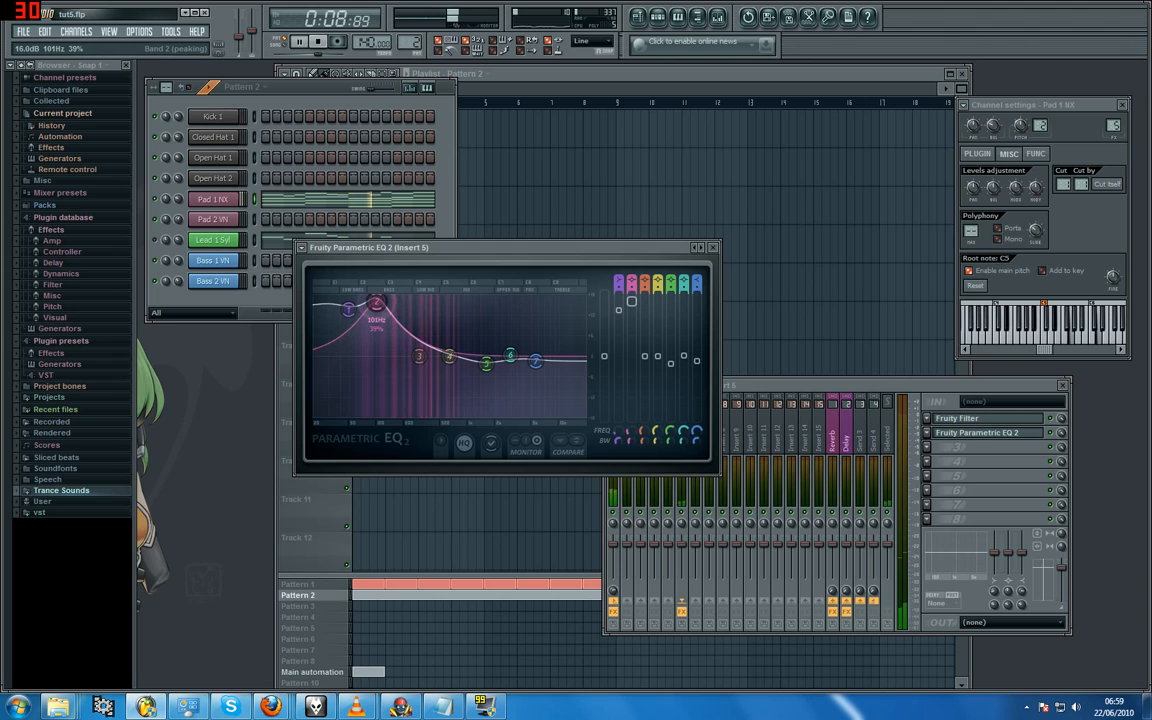
pyautogui.moveTo(349, 310); pyautogui.dragTo(348, 325)
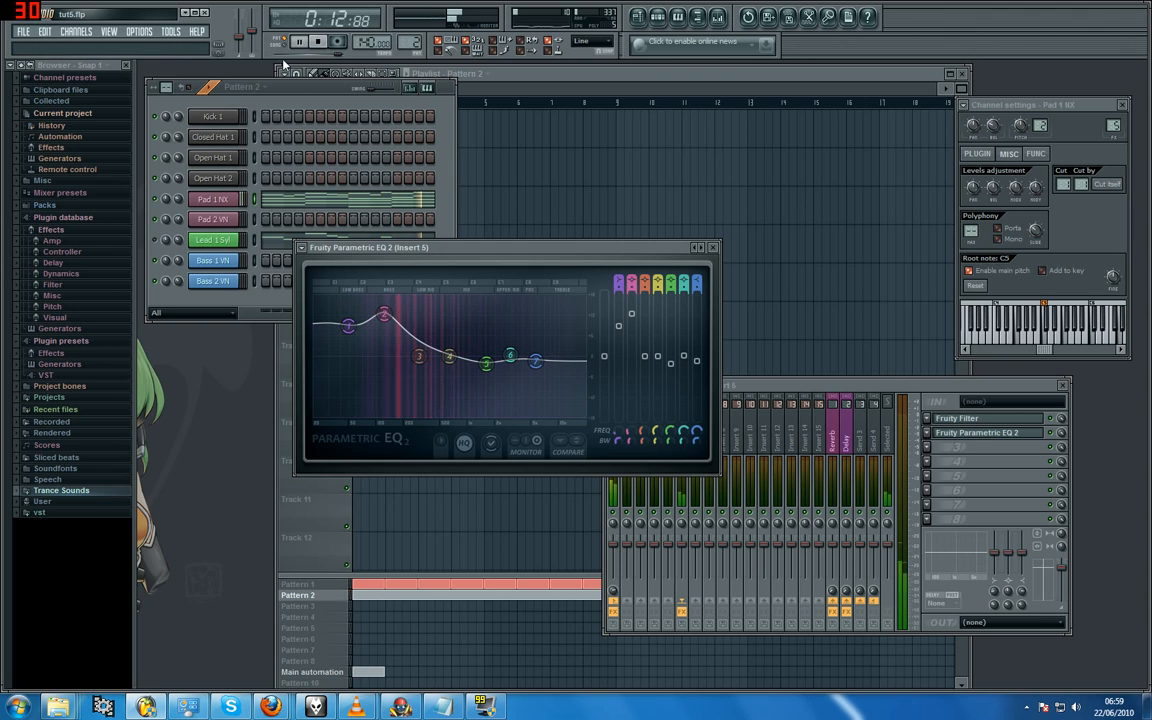
pyautogui.press('space')
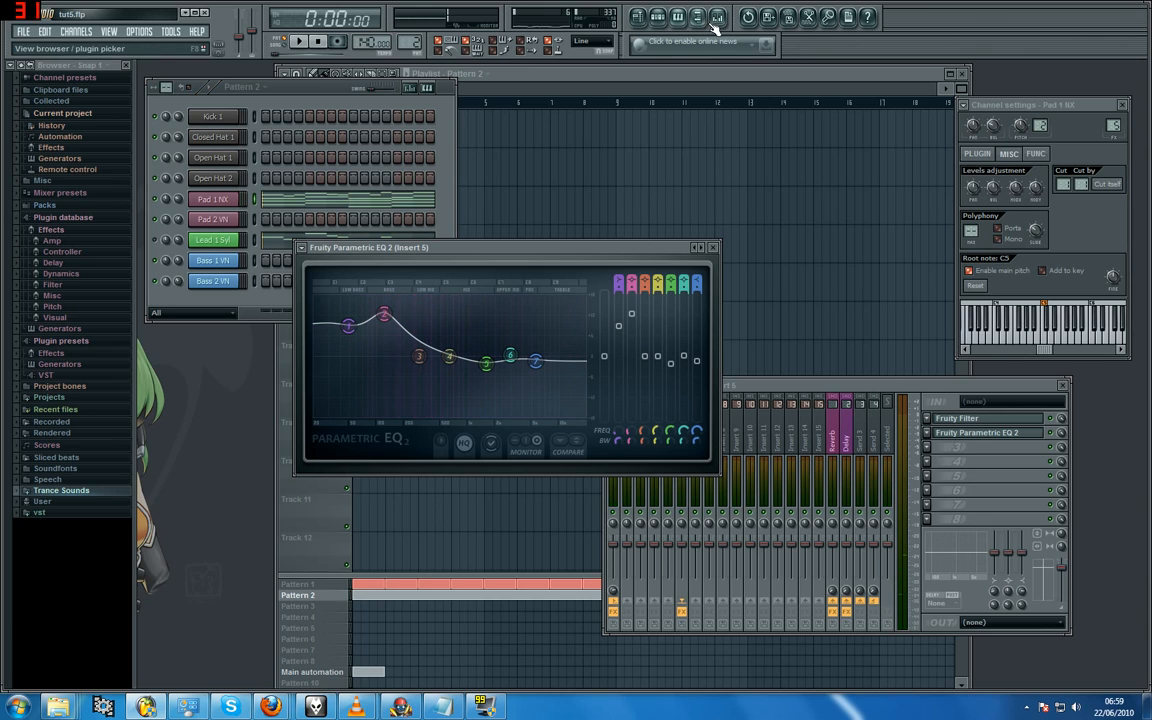
# - Set the Fruity Filter's cutoff frequency to minimum and raise equalizer band 1 level with band 2 while auditioning the heavy lows
pyautogui.click(969, 421)
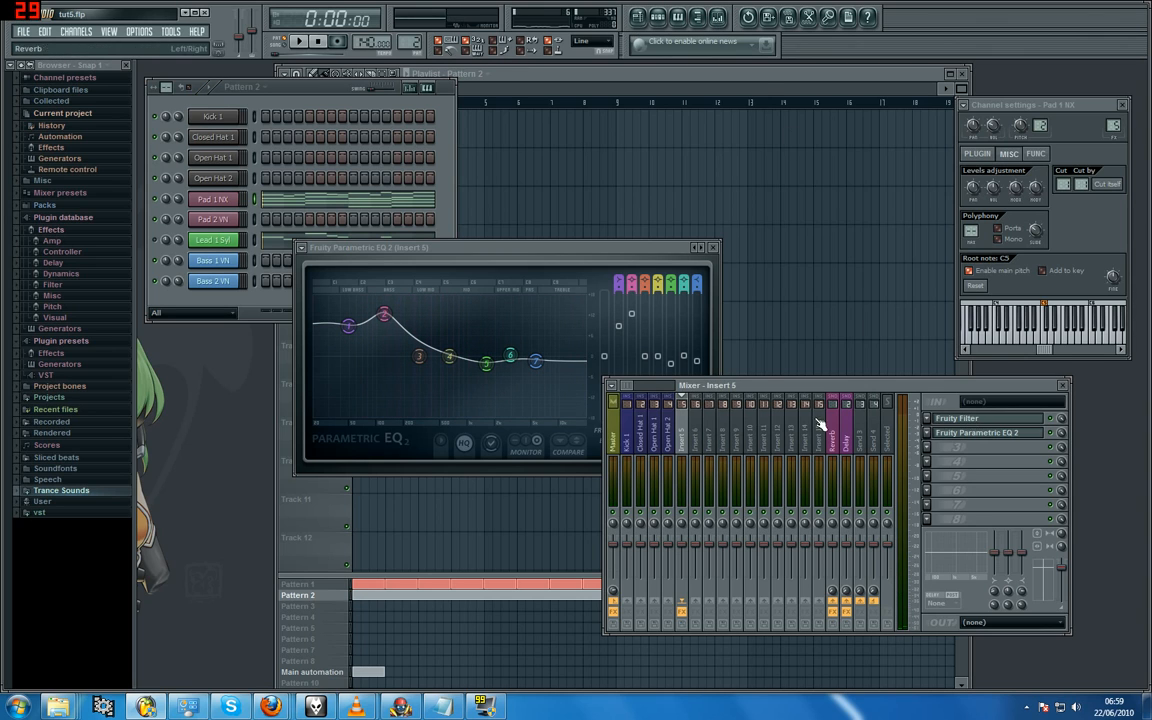
pyautogui.click(978, 419)
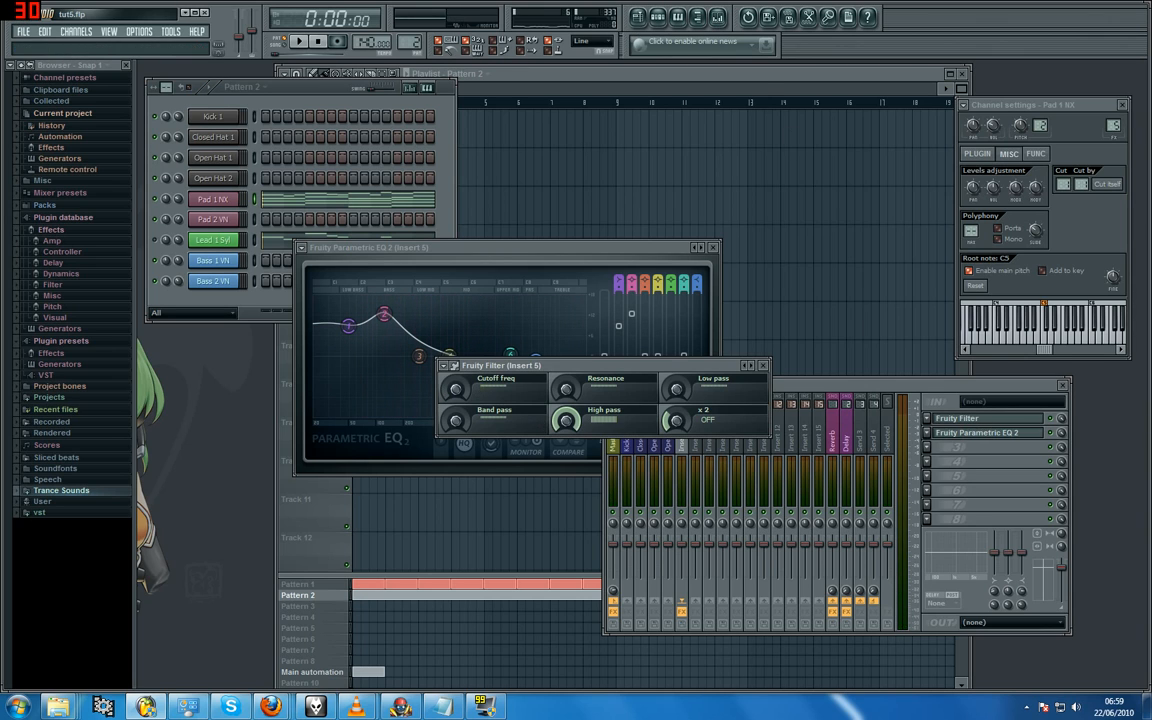
pyautogui.moveTo(462, 392); pyautogui.dragTo(462, 410)
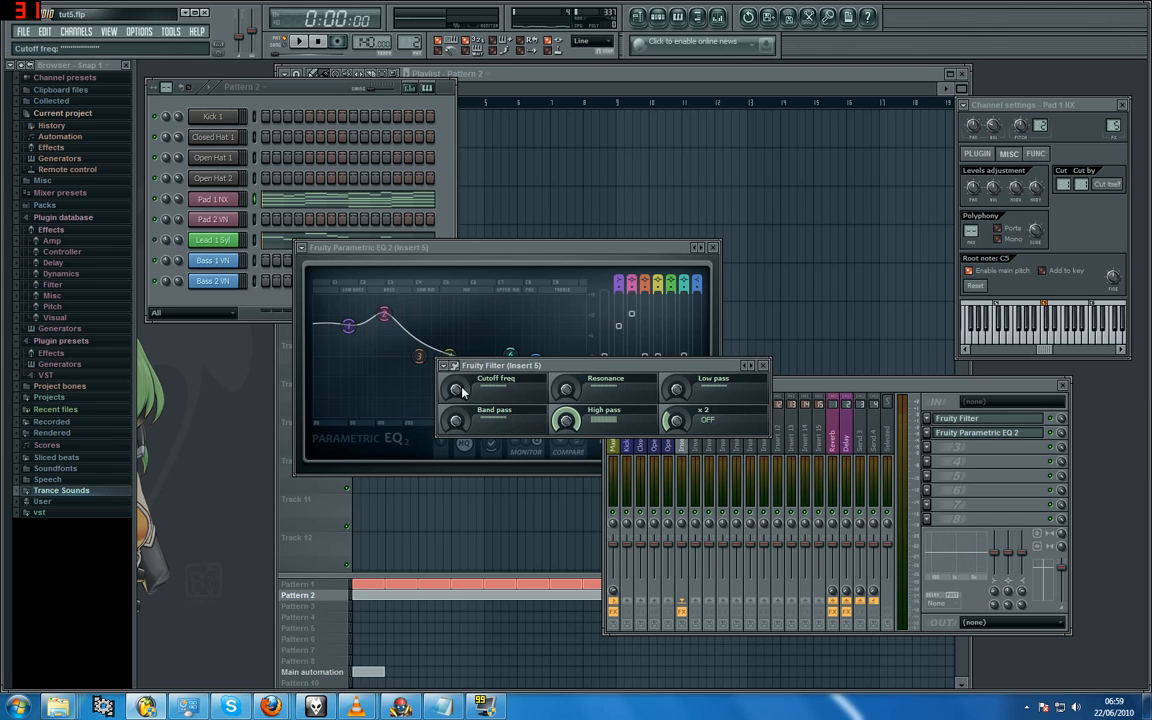
pyautogui.click(486, 250)
pyautogui.click(299, 40)
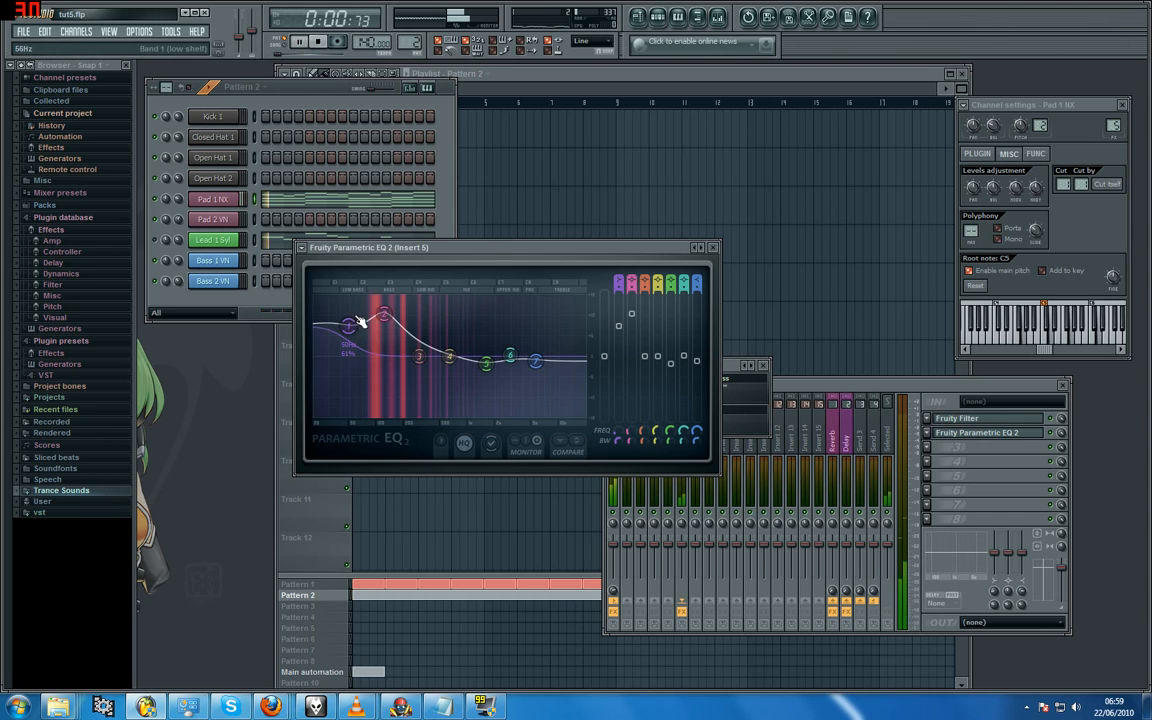
pyautogui.moveTo(349, 327)
pyautogui.mouseDown()
pyautogui.moveTo(354, 305)
pyautogui.moveTo(383, 315)
pyautogui.moveTo(354, 317)
pyautogui.mouseUp()
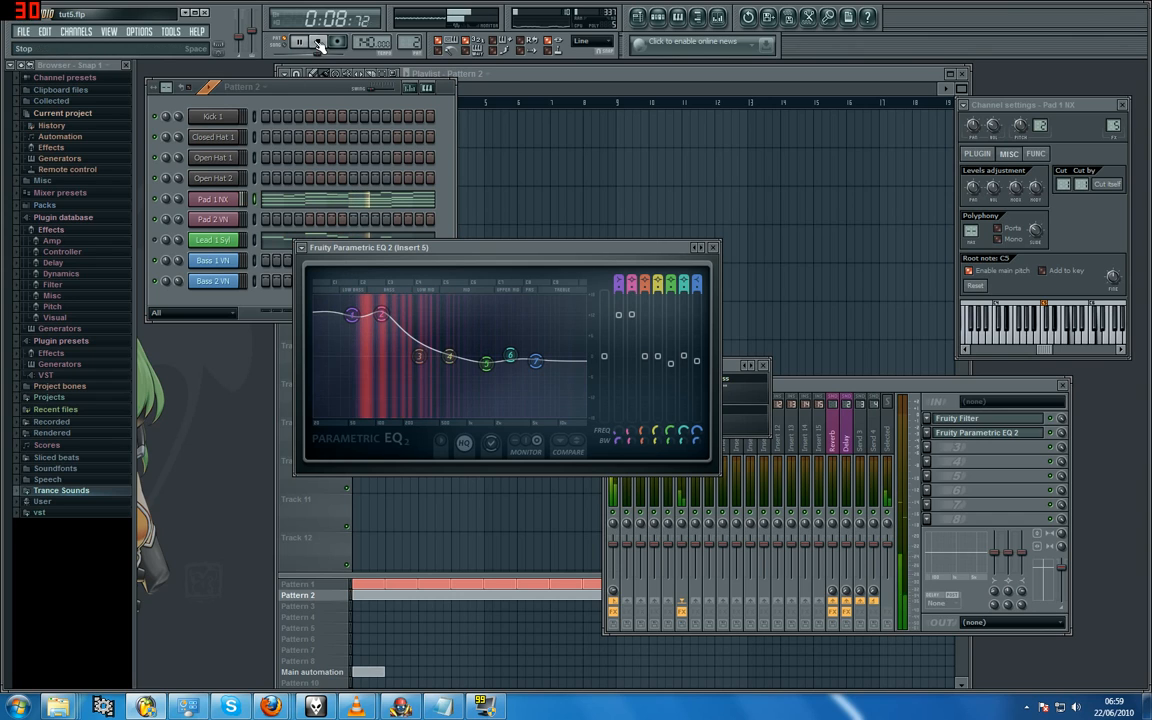
pyautogui.press('space')
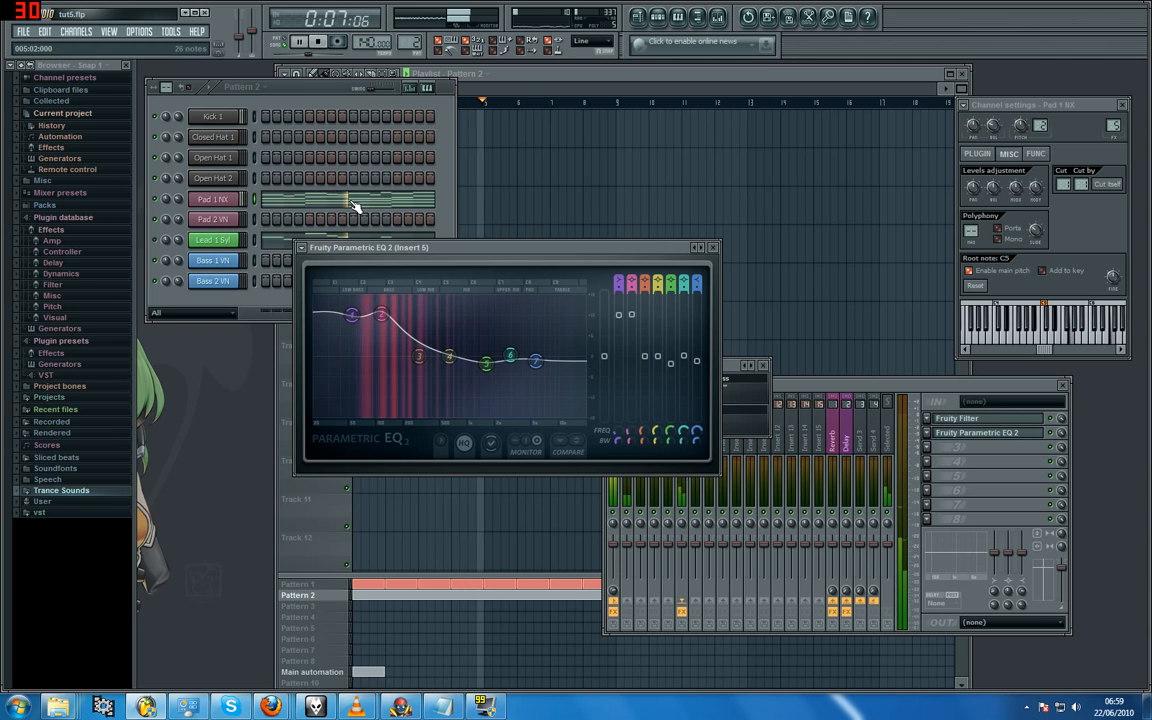
pyautogui.click(319, 44)
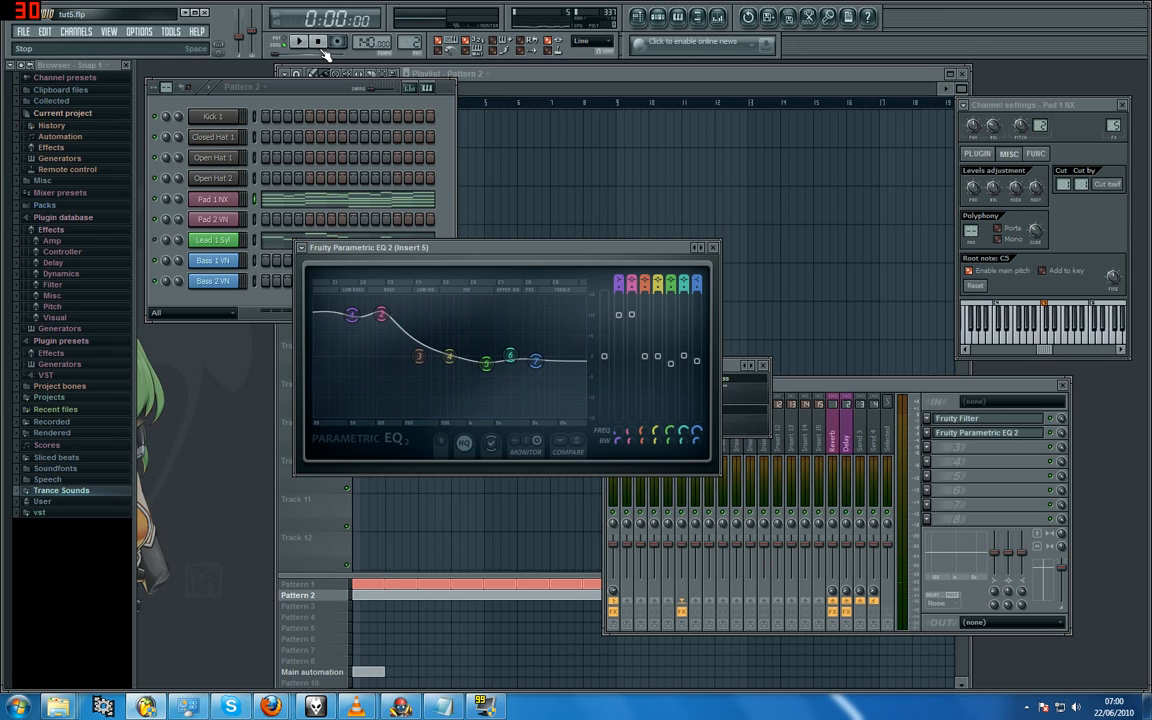
# - Reset equalizer bands 1 and 2, and raise band 5 to about 4.4 dB at 1624 Hz with 40% width
pyautogui.rightClick(352, 316)
pyautogui.click(374, 333)
pyautogui.rightClick(382, 315)
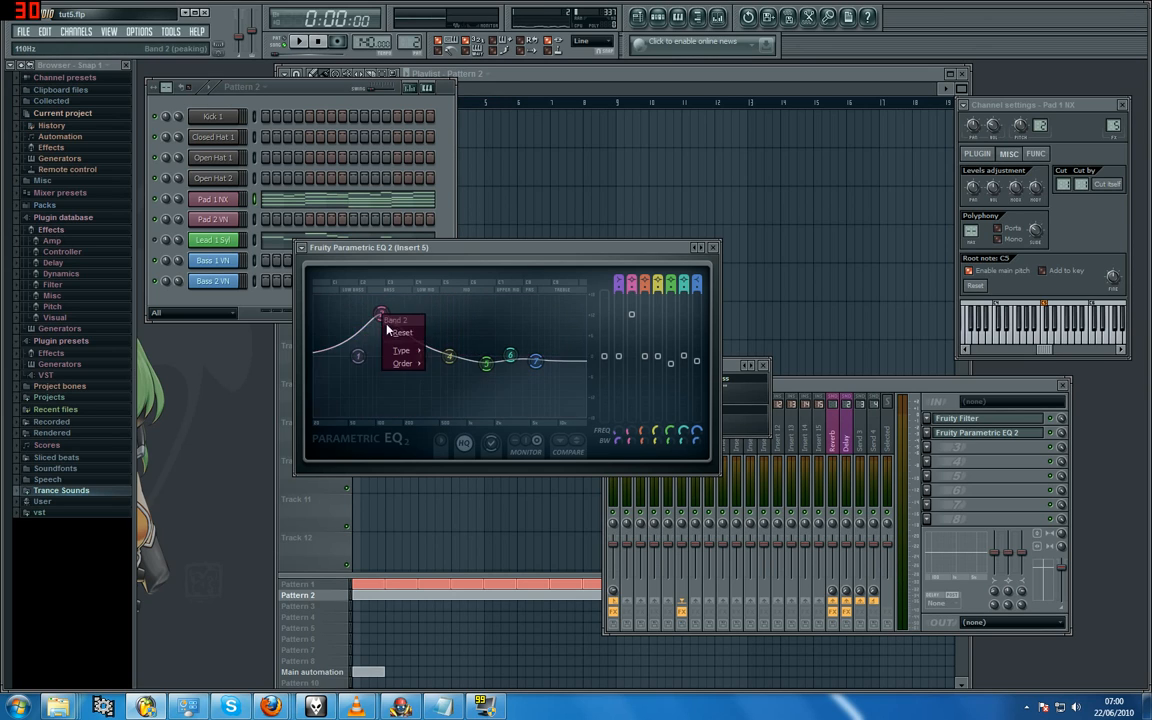
pyautogui.click(404, 333)
pyautogui.moveTo(495, 362); pyautogui.dragTo(495, 339)
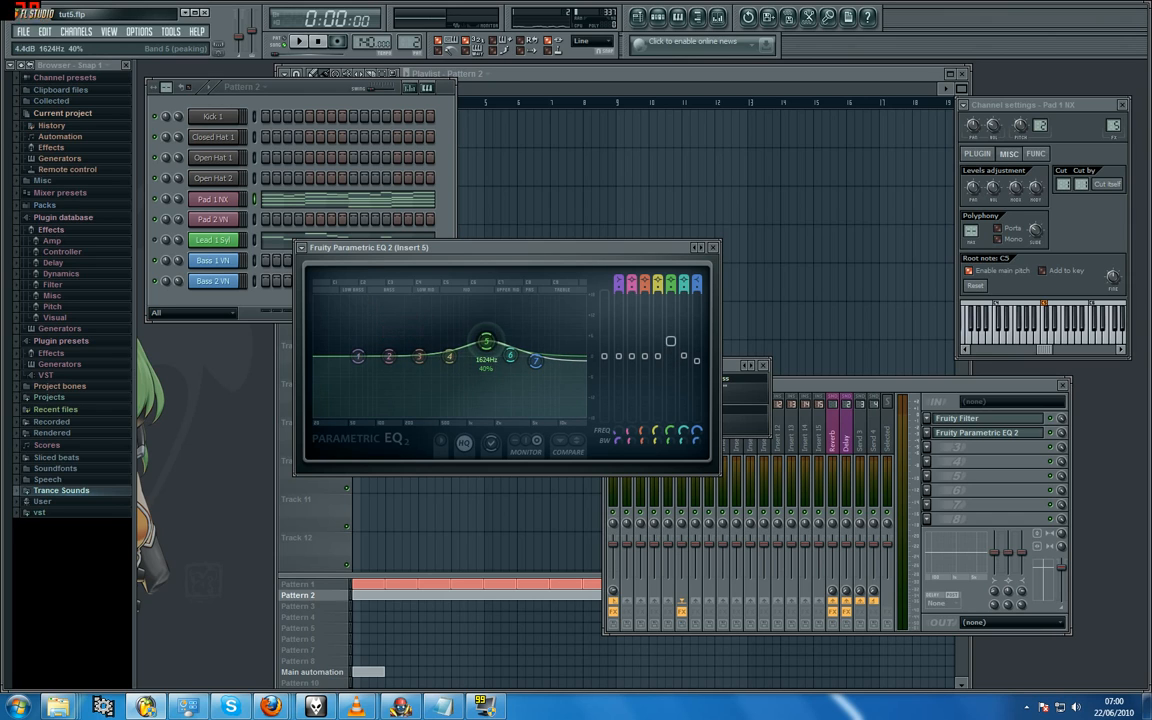
# - Raise the Fruity Filter's cutoff frequency slightly to cut the pad's lows, audition the playlist, and stop playback
pyautogui.click(738, 372)
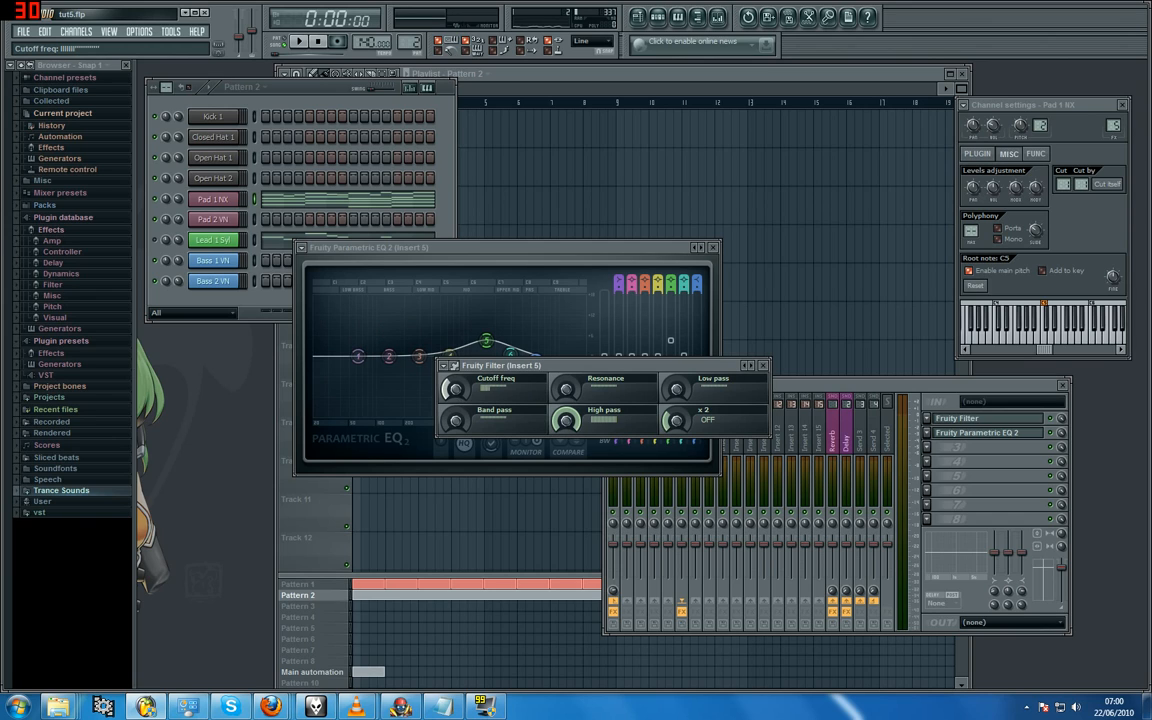
pyautogui.click(298, 42)
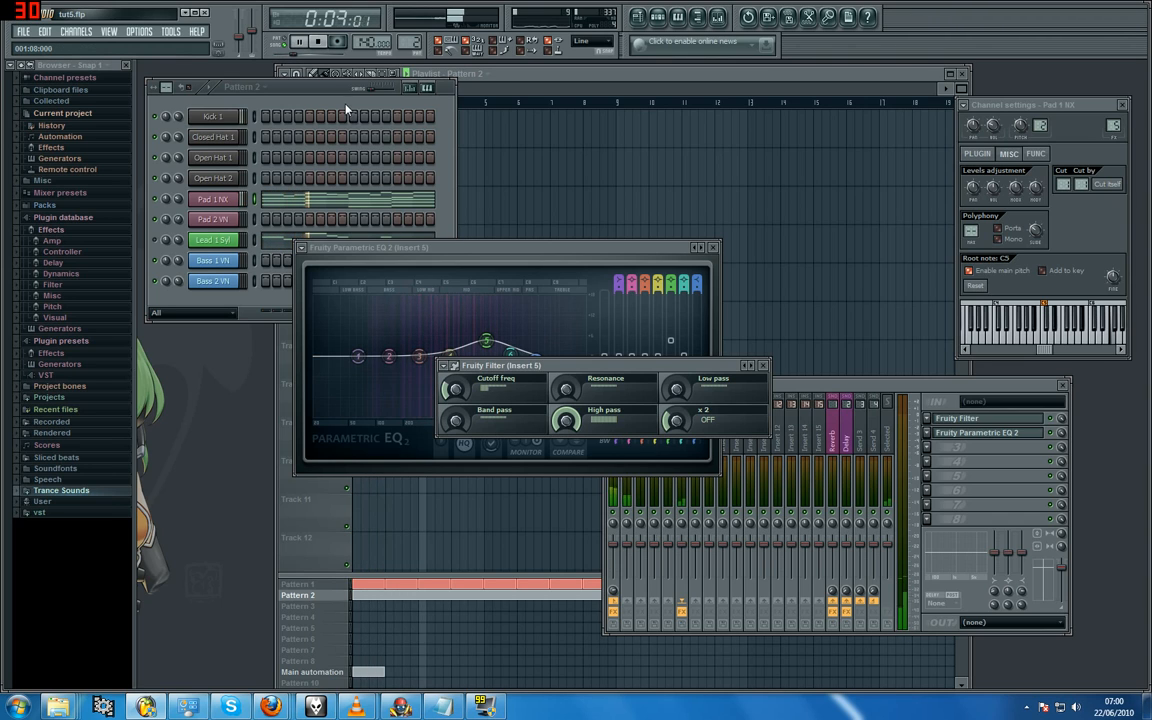
pyautogui.click(309, 92)
pyautogui.press('space')
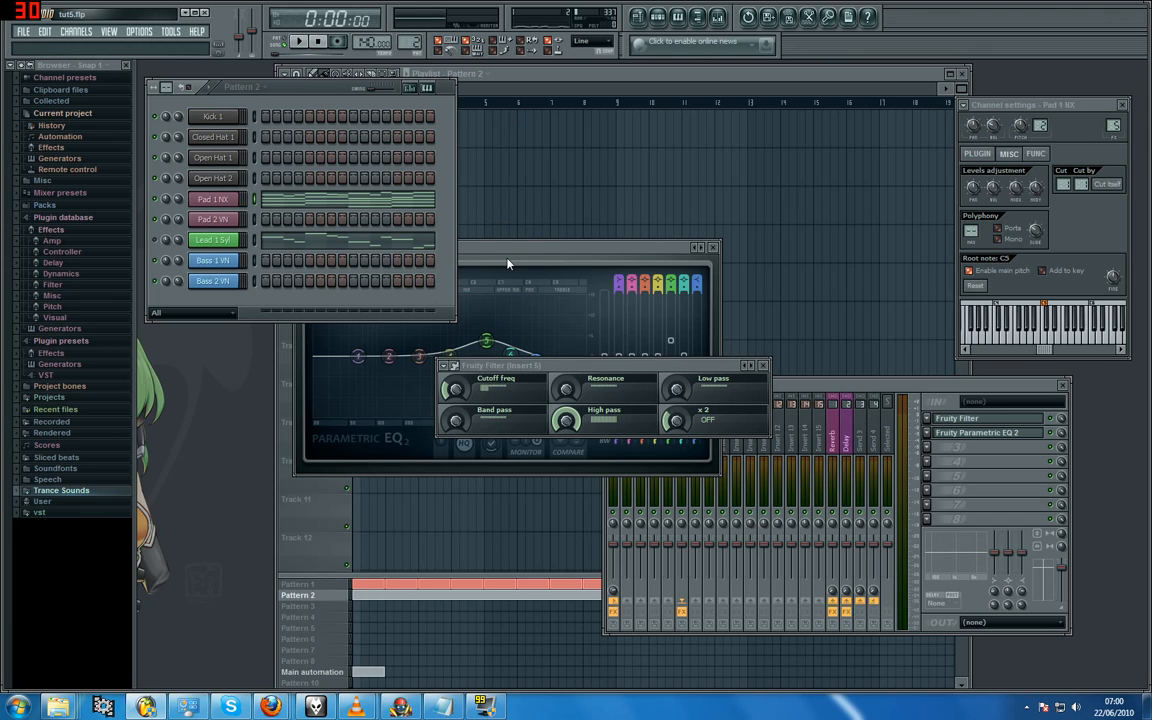
# - Create an automation clip for the Insert 5 Fruity Filter's cutoff frequency and bring the playlist to the front
pyautogui.rightClick(457, 392)
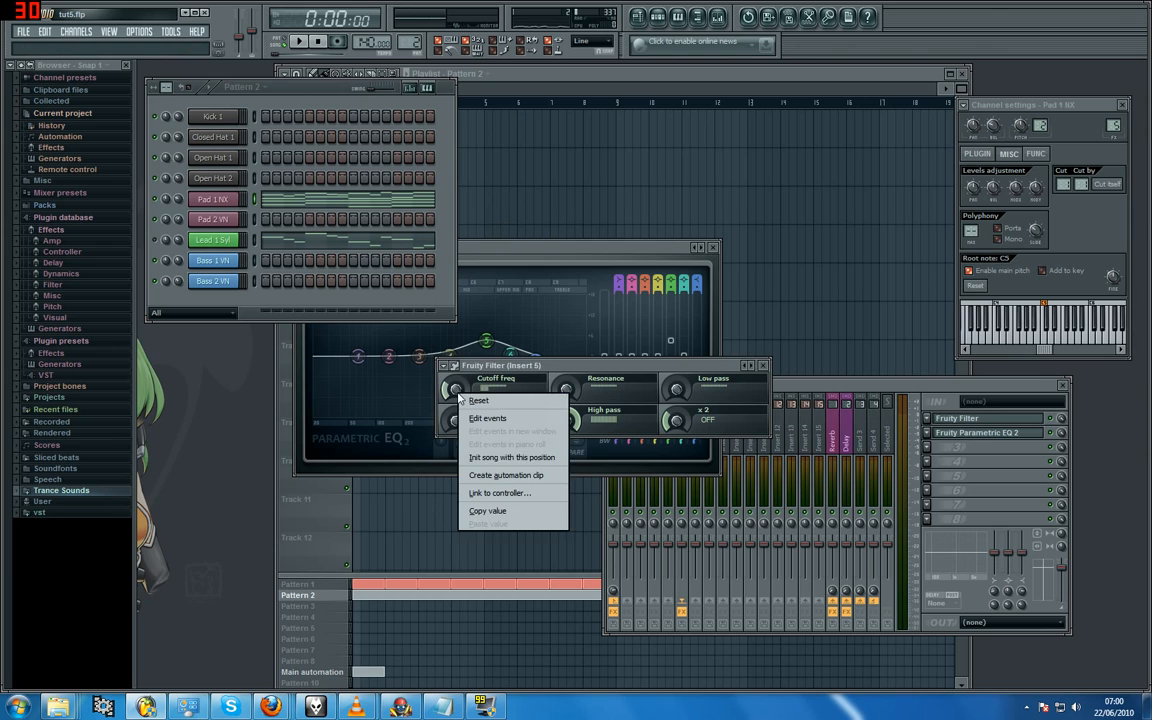
pyautogui.click(505, 475)
pyautogui.click(583, 80)
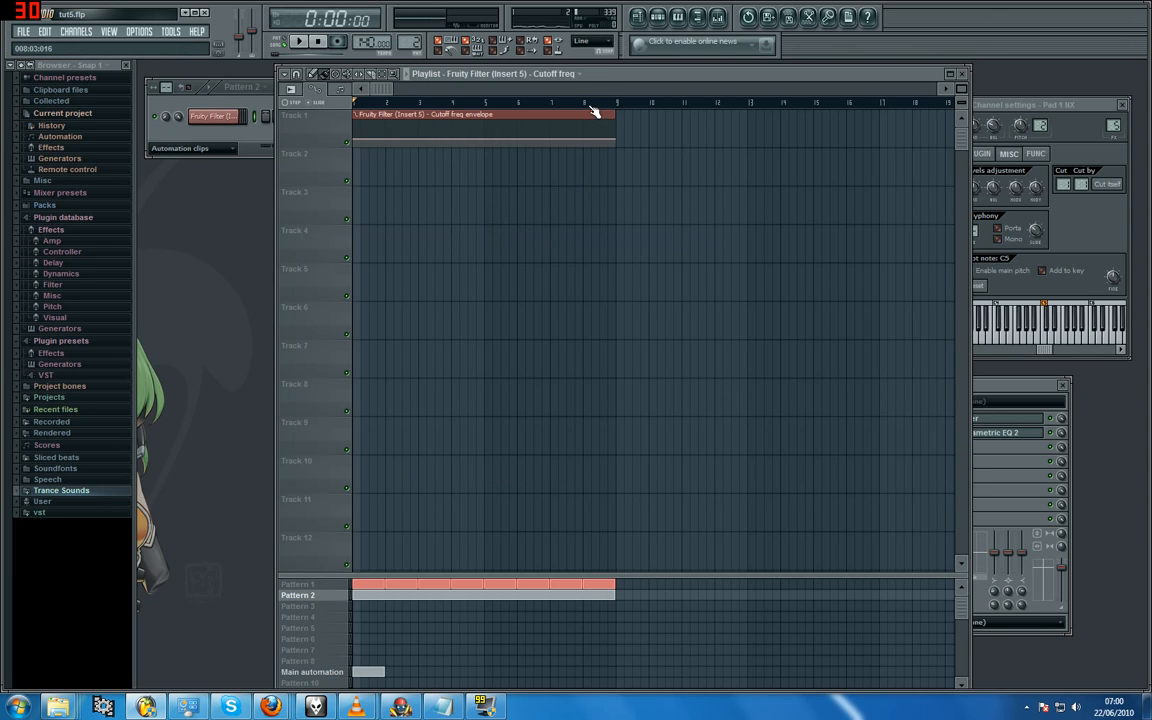
# - Erase Pattern 1 from playlist bars 1–8, add Patterns 1 and 2 across bars 9–16, and place the song position at bar 5
pyautogui.moveTo(591, 584); pyautogui.dragTo(367, 584)
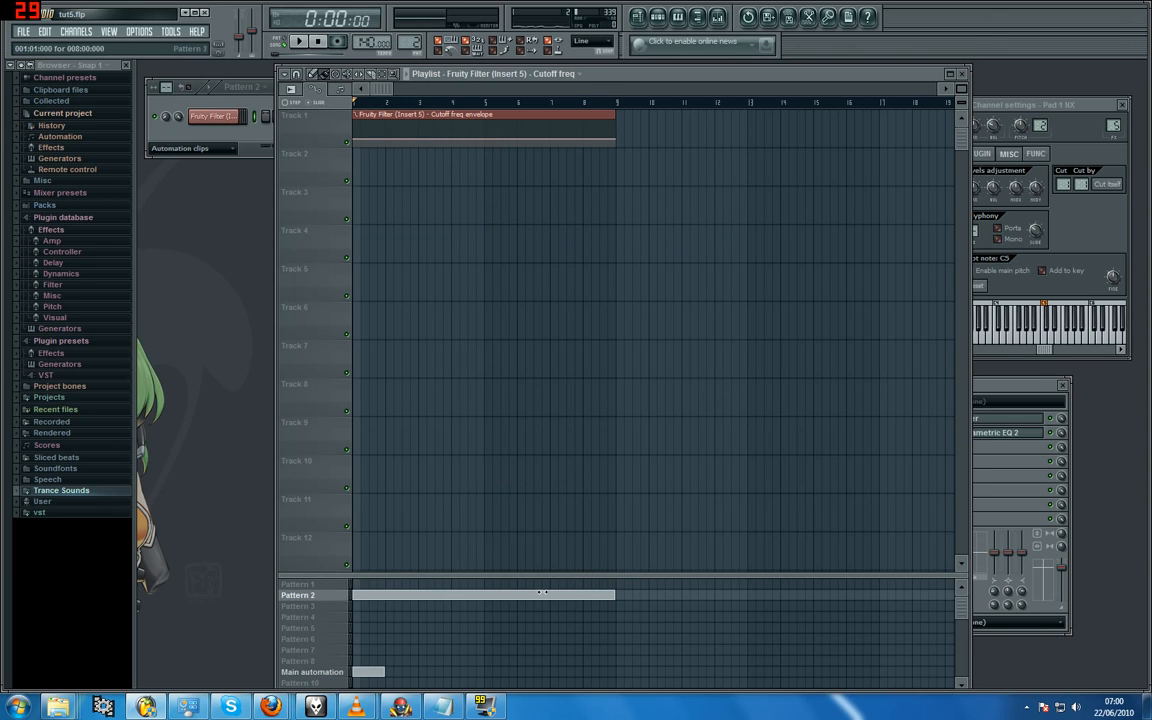
pyautogui.click(618, 595)
pyautogui.moveTo(621, 590); pyautogui.dragTo(848, 590)
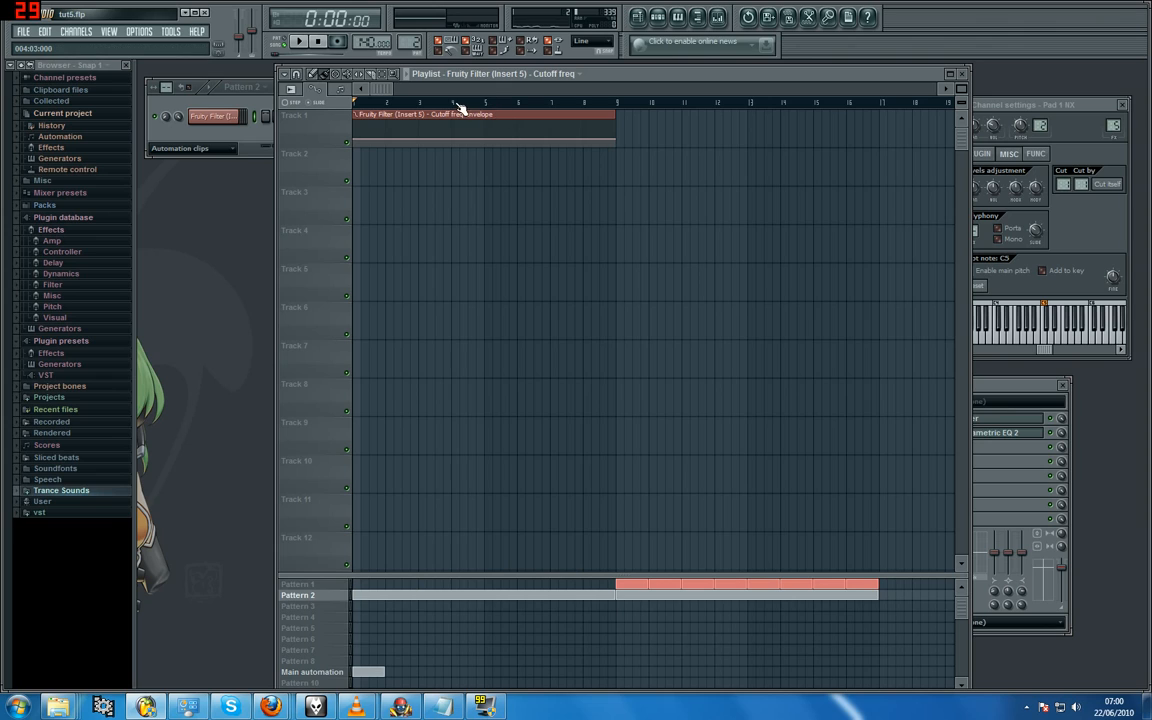
pyautogui.click(616, 104)
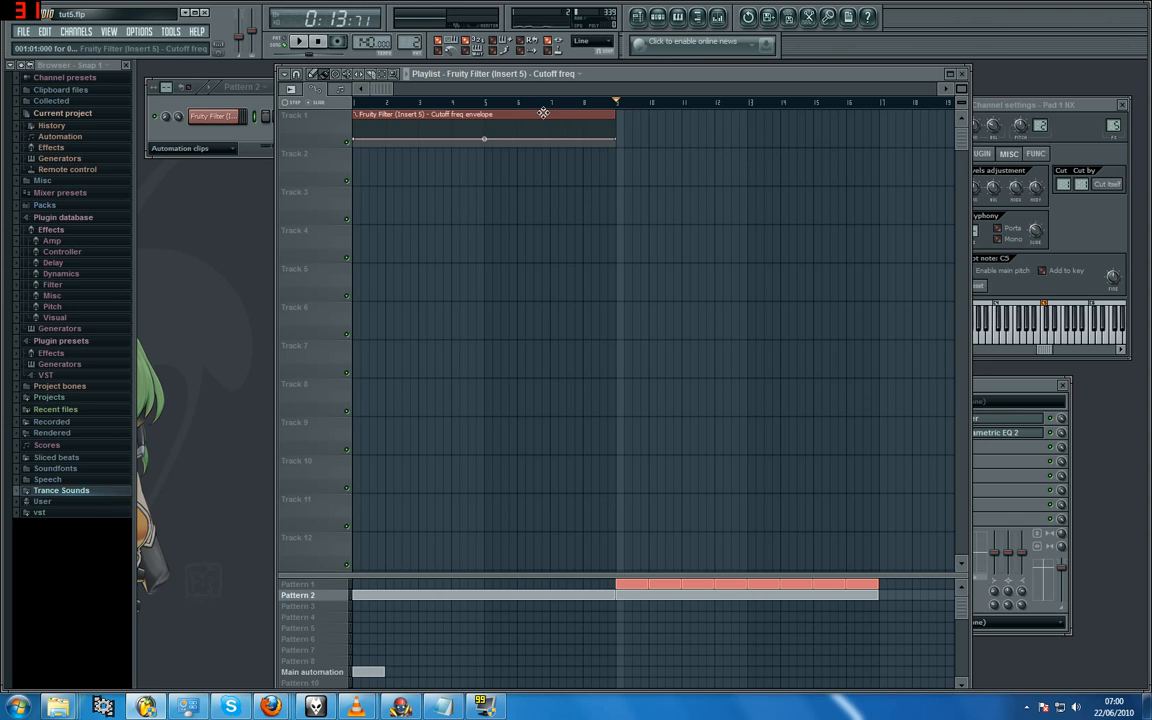
pyautogui.click(487, 103)
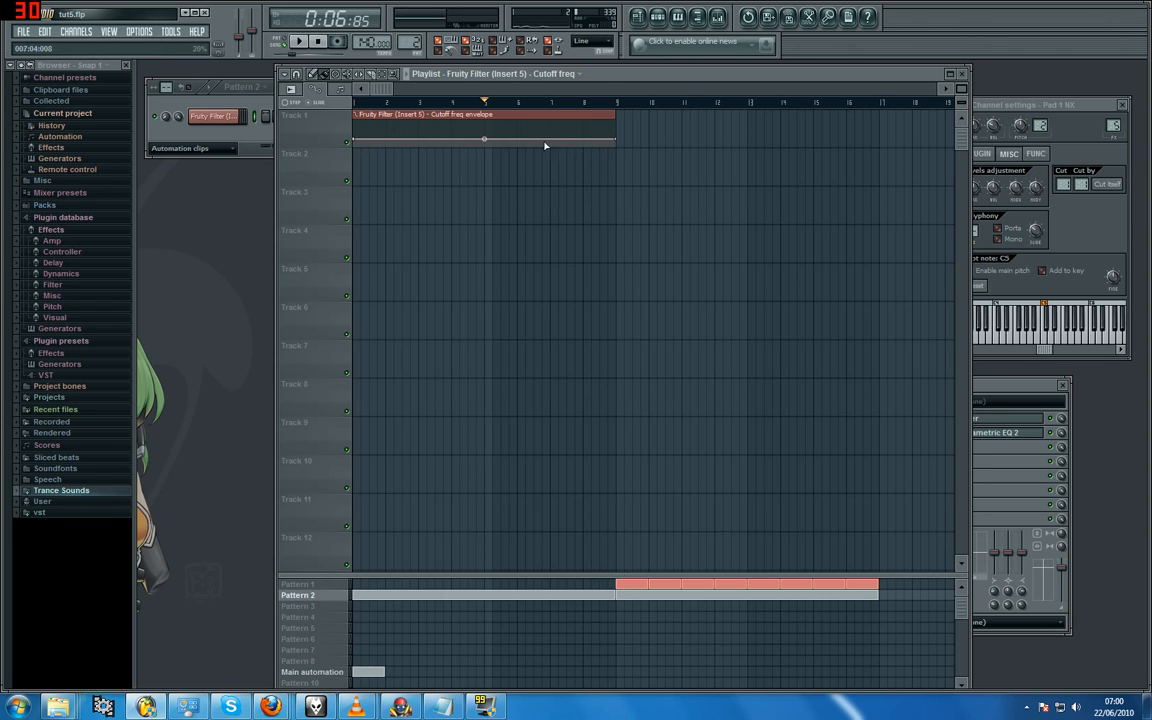
# - Pull the cutoff envelope's first point down to the minimum and add low points at bars 7 and 8 before the final rise
pyautogui.click(355, 138)
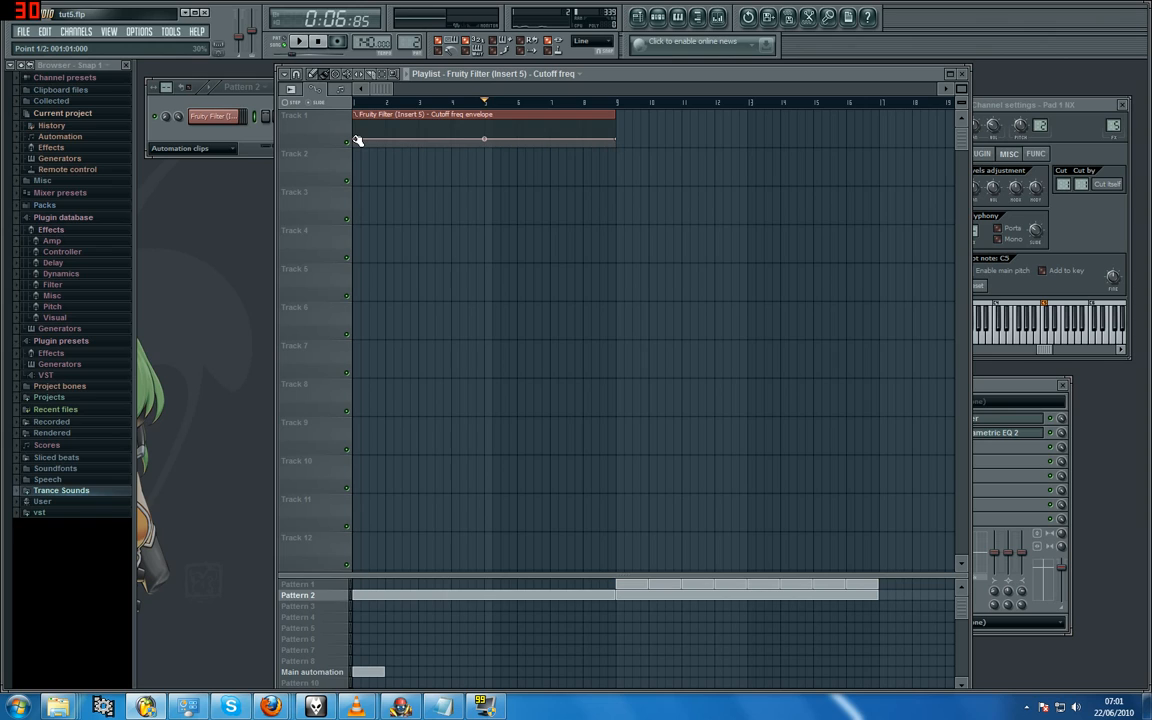
pyautogui.moveTo(358, 140)
pyautogui.mouseDown()
pyautogui.moveTo(358, 128)
pyautogui.moveTo(362, 164)
pyautogui.mouseUp()
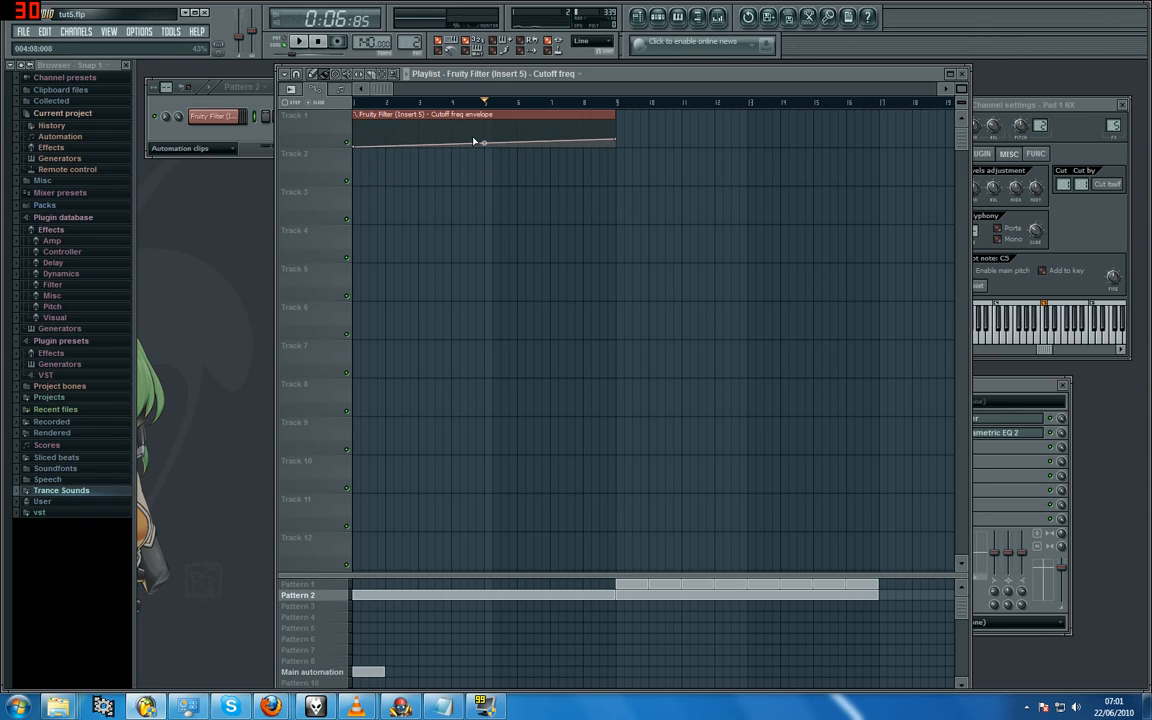
pyautogui.rightClick(555, 148)
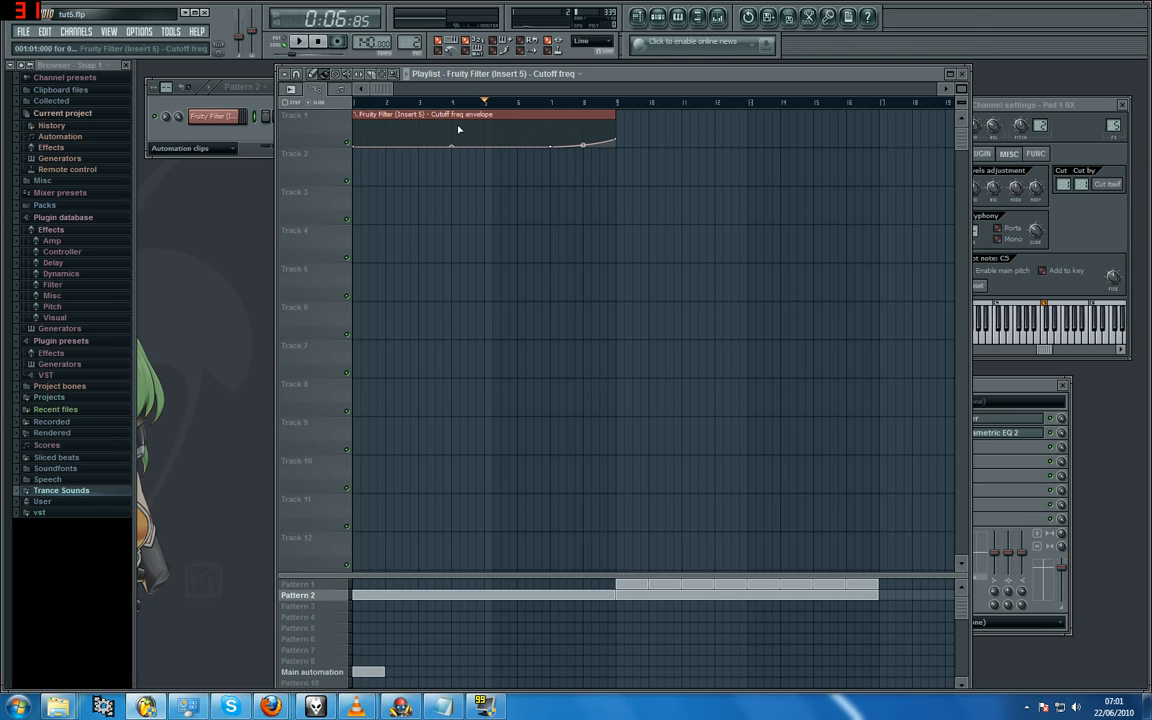
pyautogui.click(298, 41)
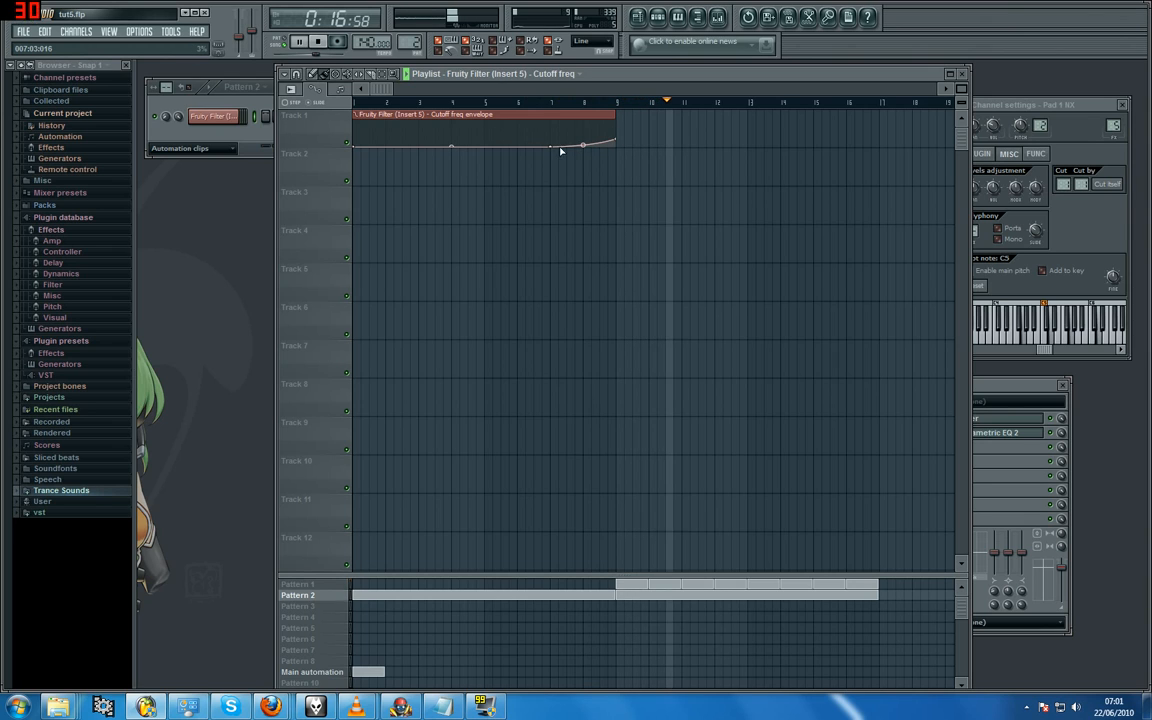
pyautogui.rightClick(591, 143)
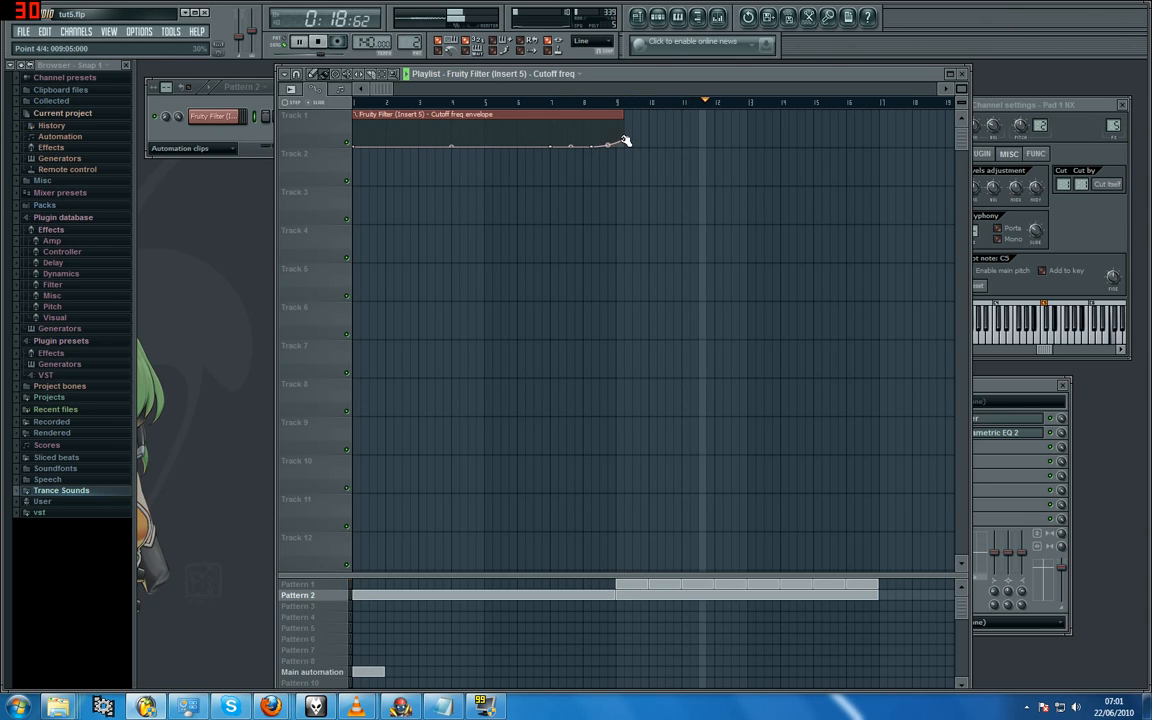
pyautogui.moveTo(593, 146); pyautogui.dragTo(586, 147)
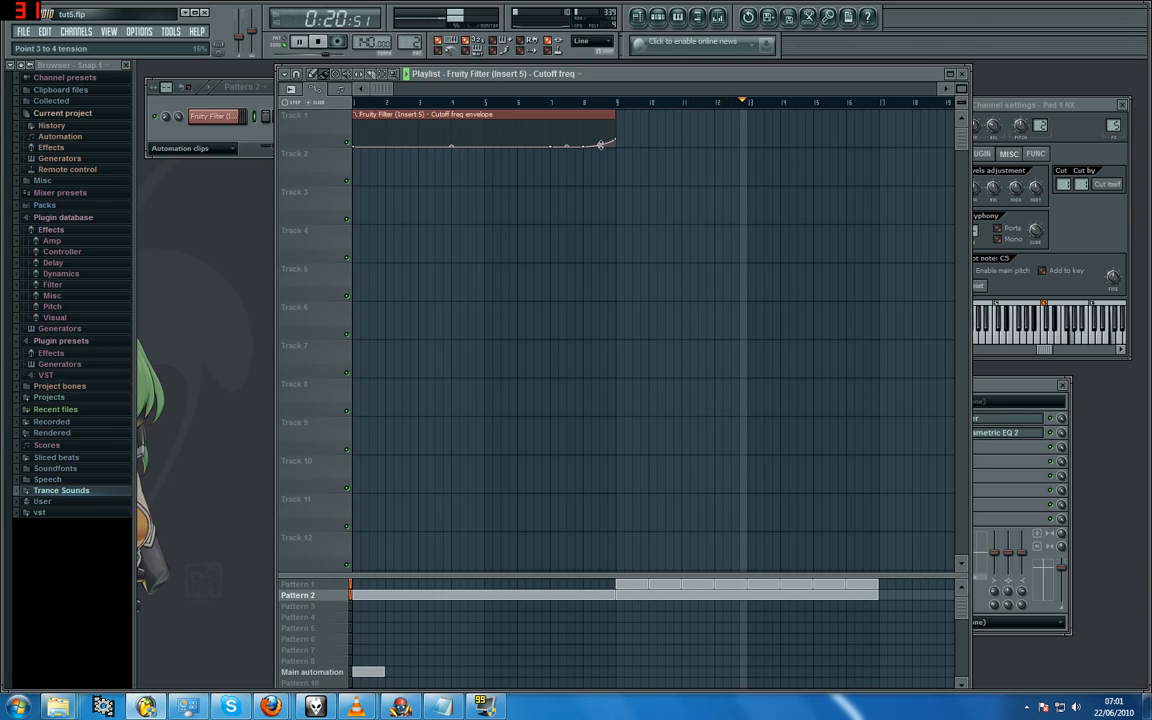
# - Audition the cutoff sweep into bar 9 from bar 8 and again from bar 7, and stop playback
pyautogui.click(583, 102)
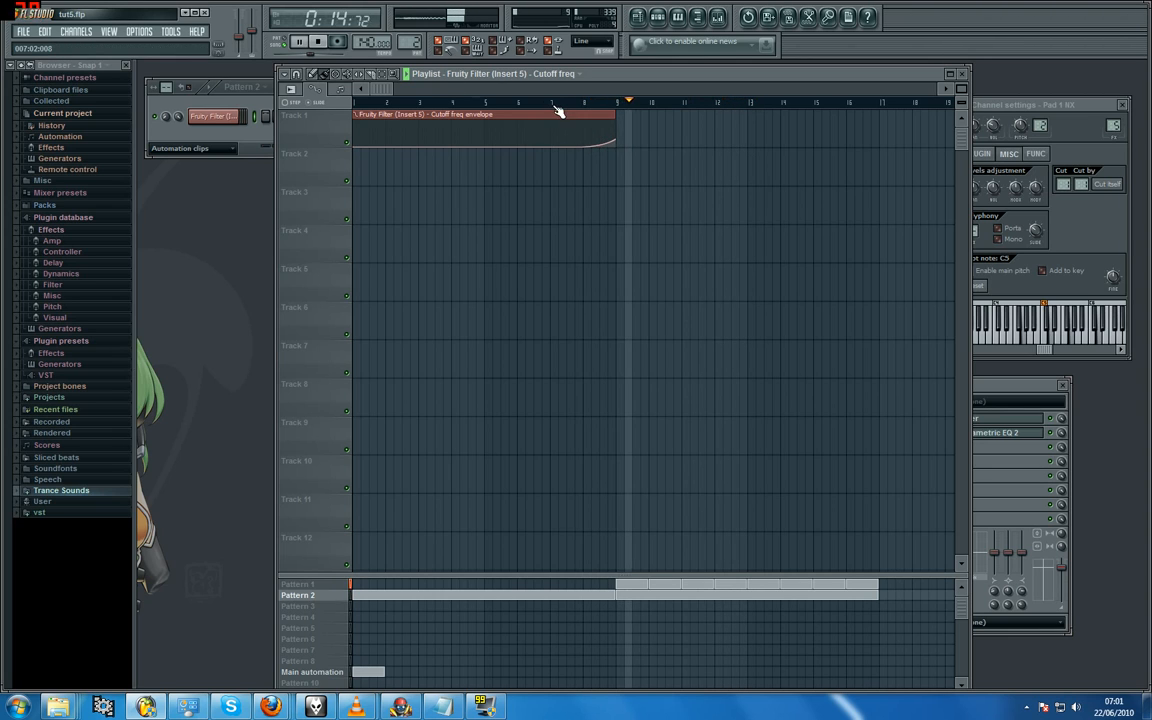
pyautogui.click(557, 103)
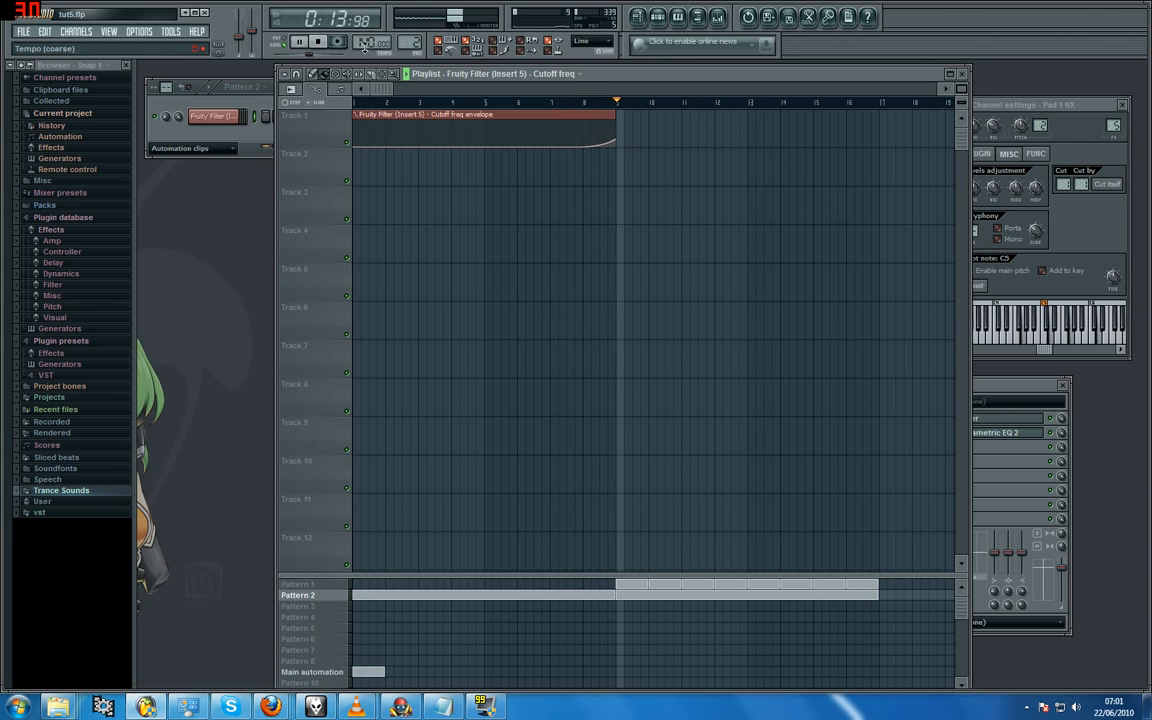
pyautogui.press('space')
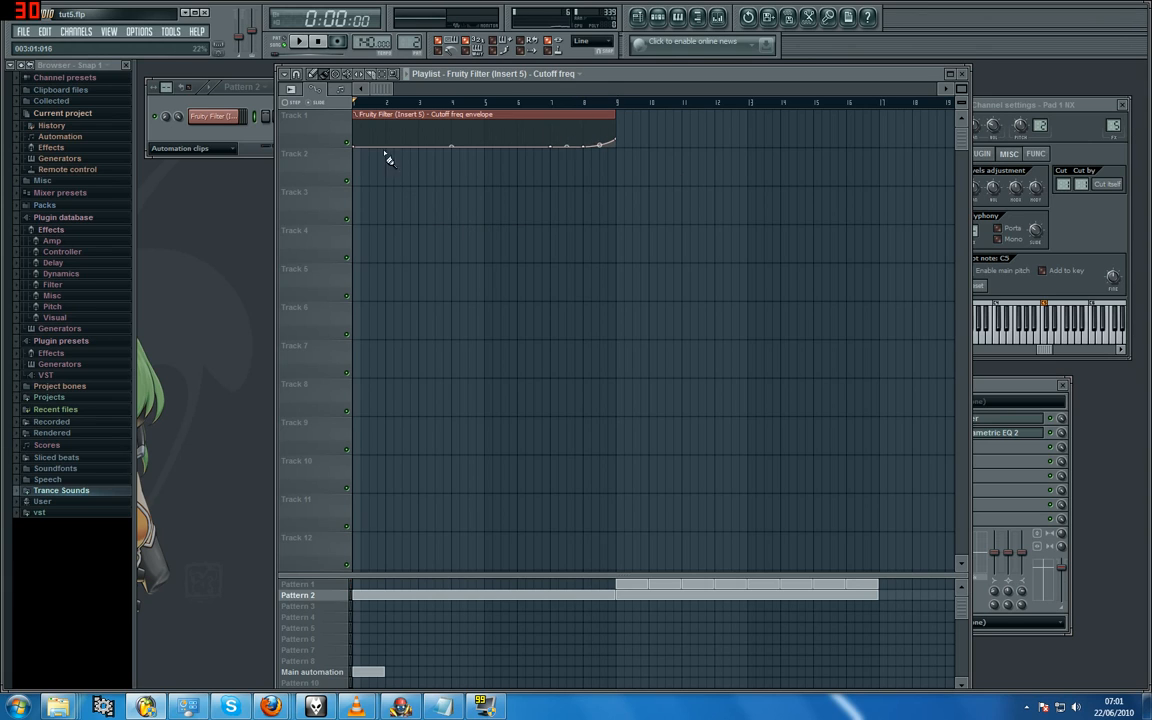
# - Bring the step sequencer to the front, display all channel groups, and briefly play and stop the project
pyautogui.click(192, 249)
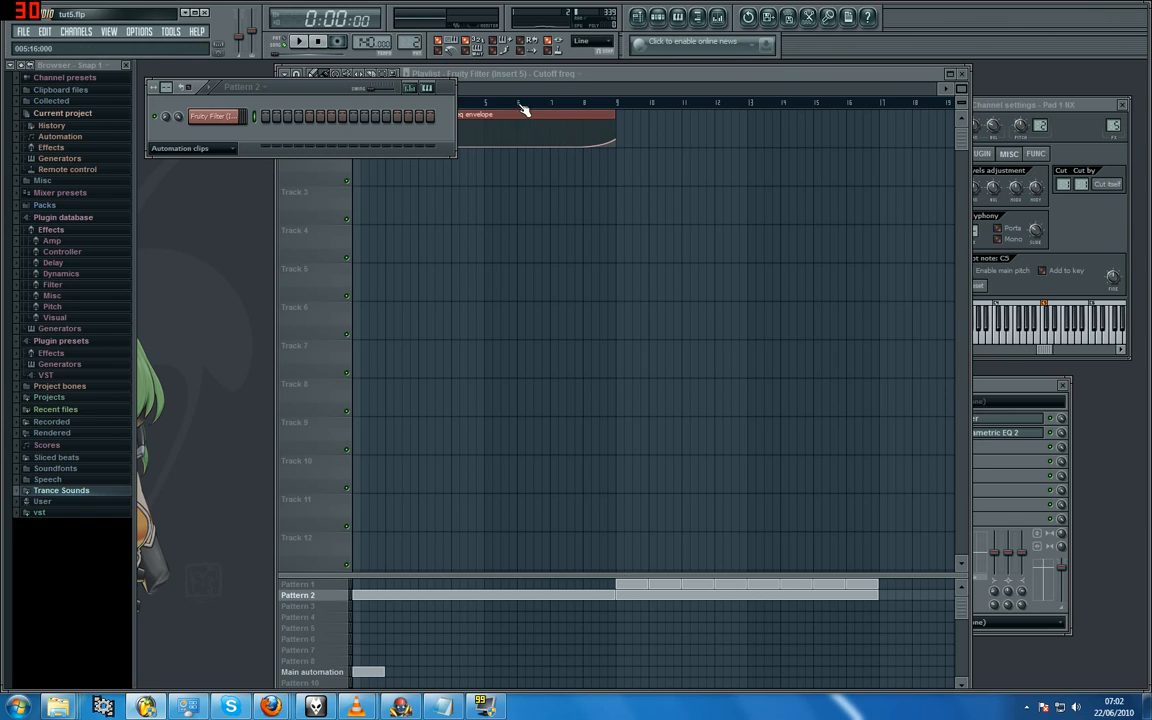
pyautogui.click(603, 82)
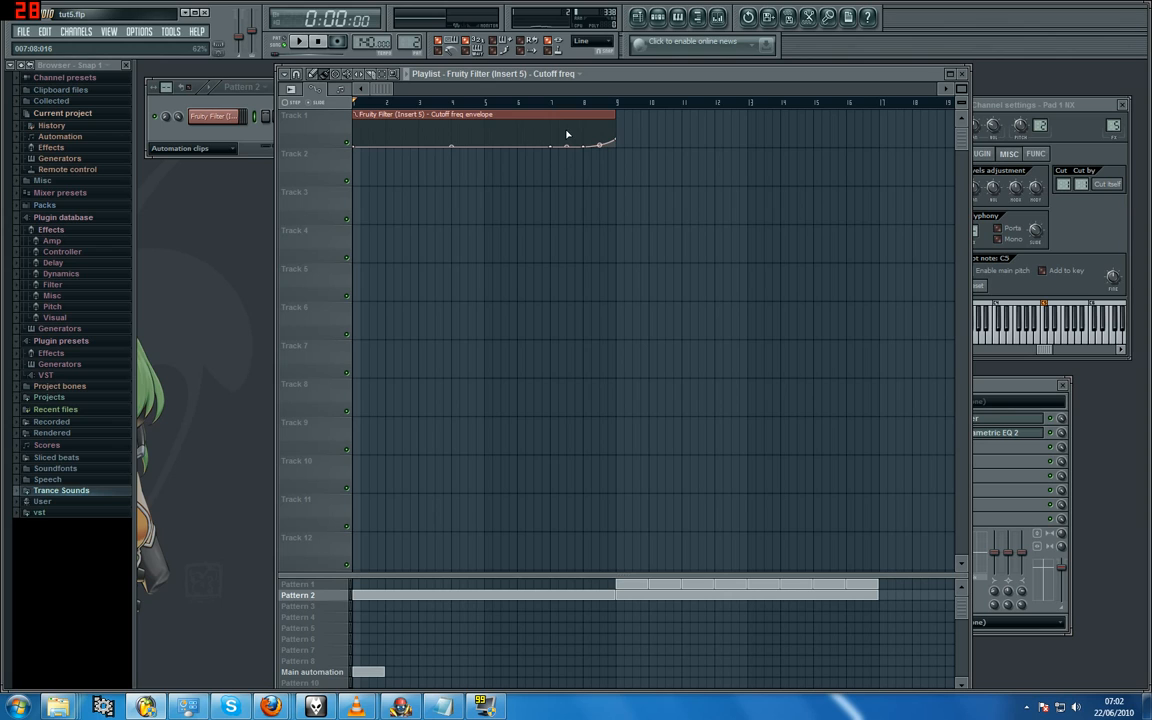
pyautogui.click(213, 346)
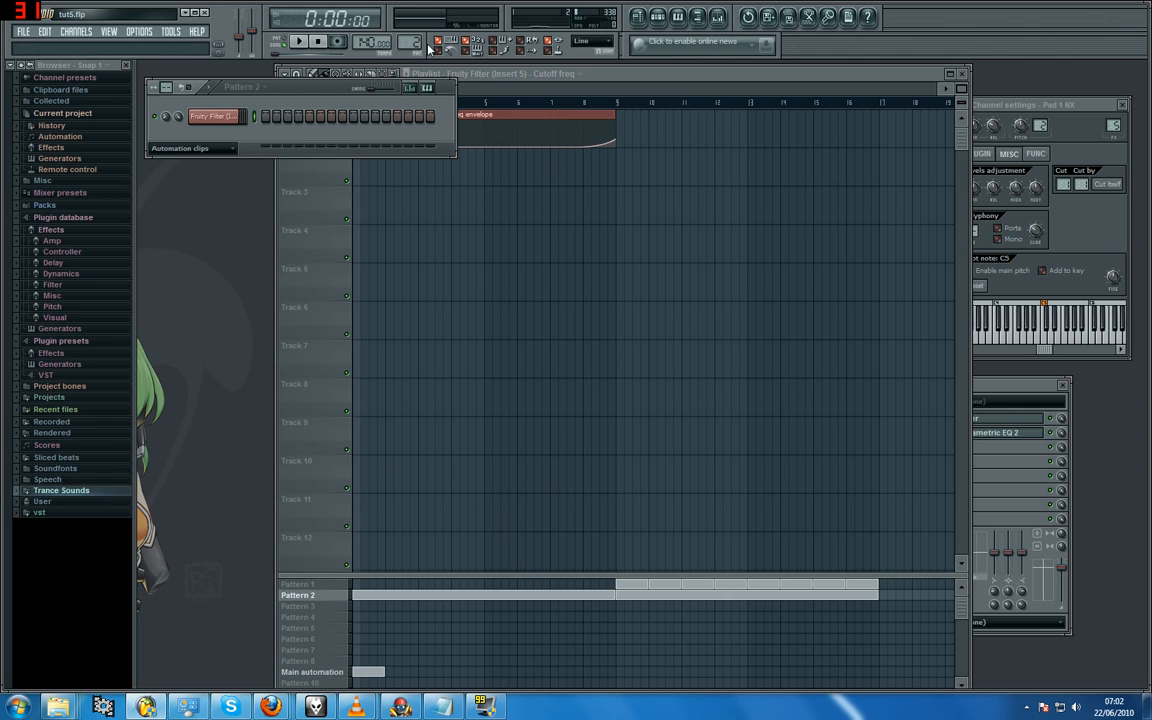
pyautogui.moveTo(410, 41)
pyautogui.mouseDown()
pyautogui.moveTo(410, 51)
pyautogui.moveTo(410, 32)
pyautogui.mouseUp()
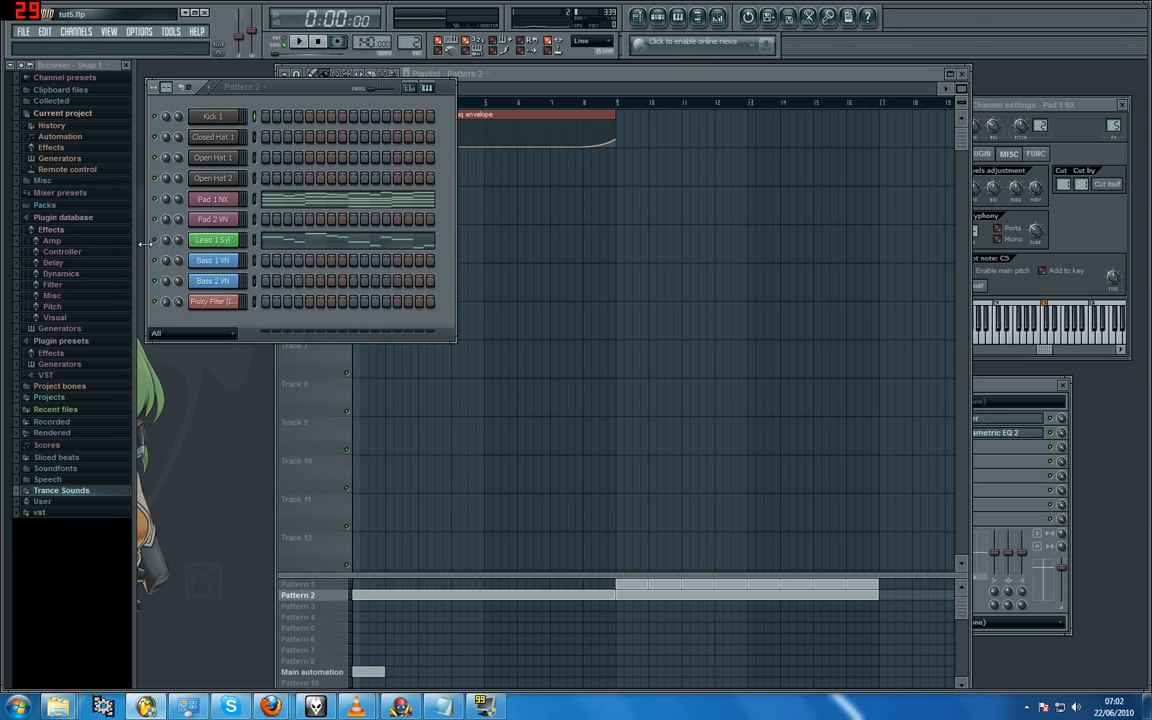
pyautogui.click(298, 42)
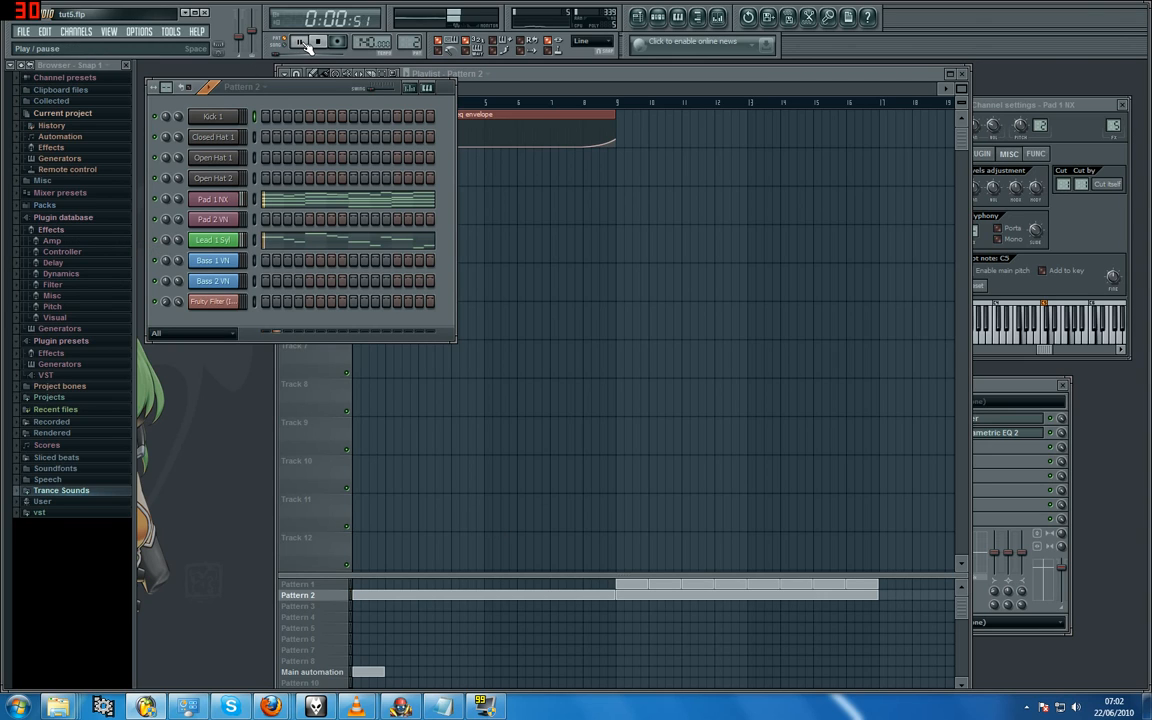
pyautogui.click(315, 42)
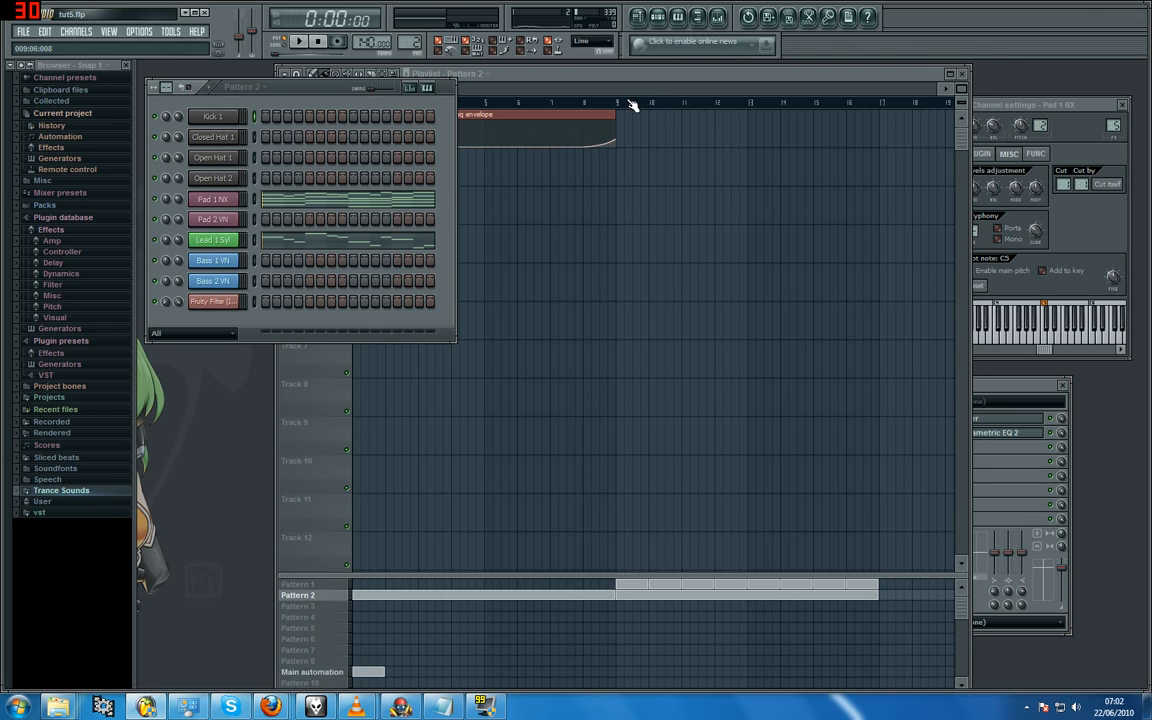
# - Play the playlist from about bar 6 to hear the filter sweep lead into the bar 9 section, and stop playback
pyautogui.click(556, 92)
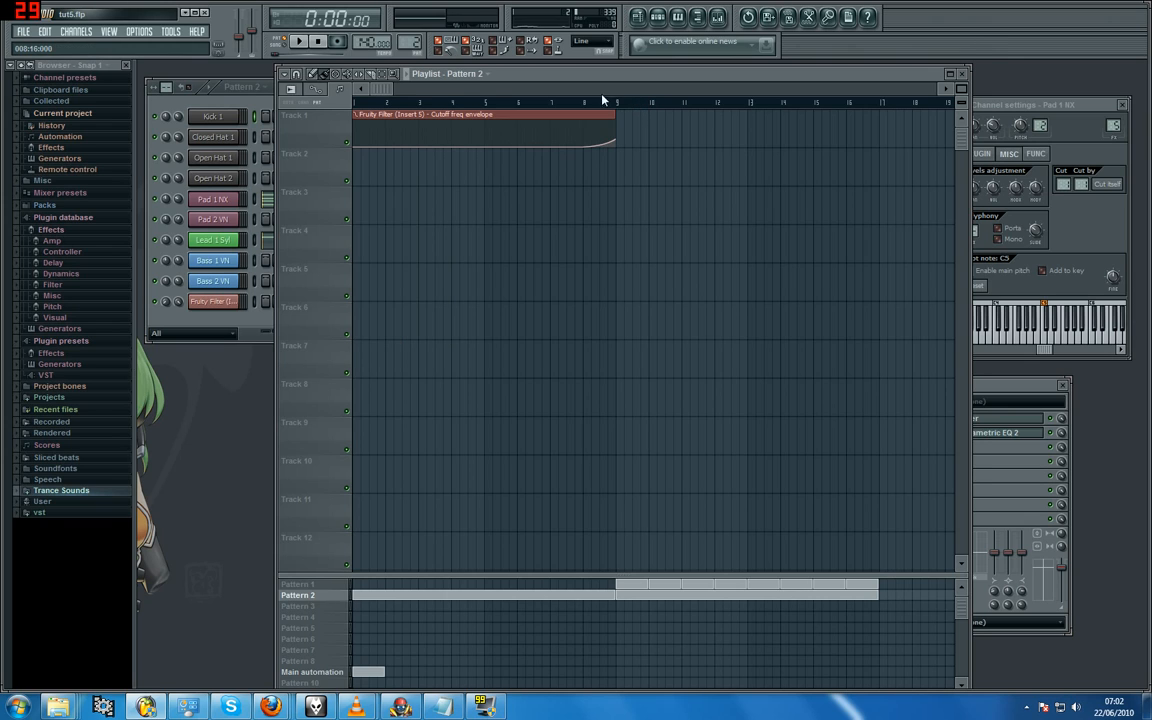
pyautogui.click(299, 44)
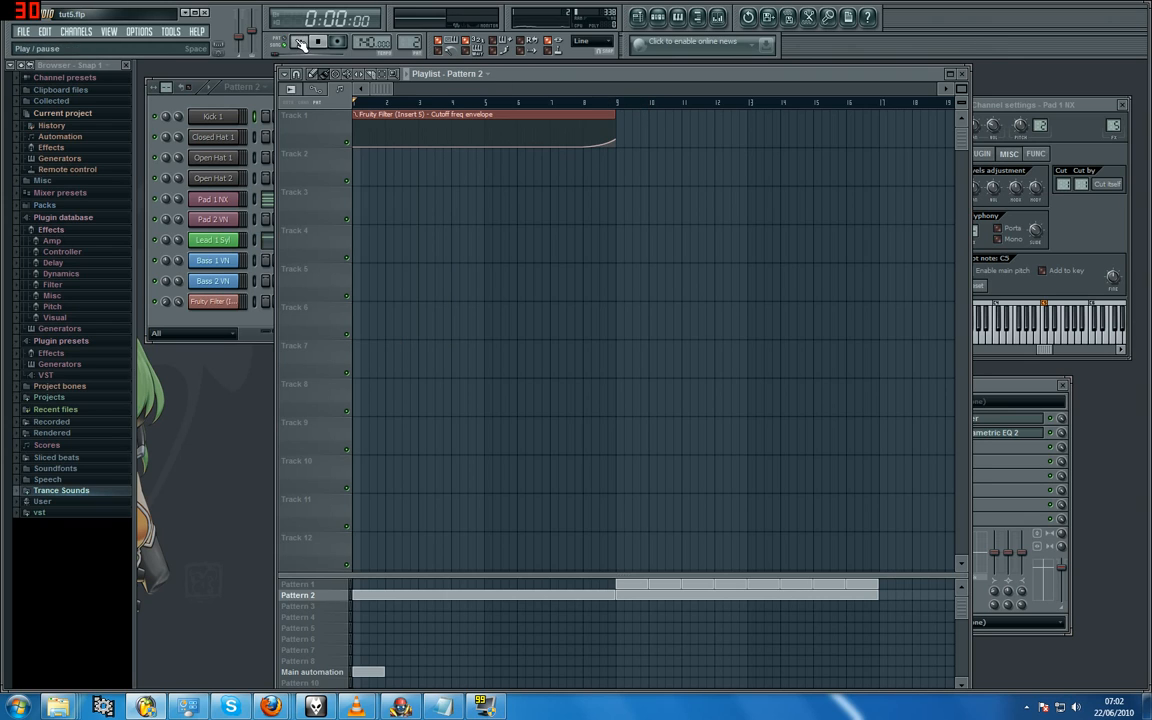
pyautogui.click(520, 104)
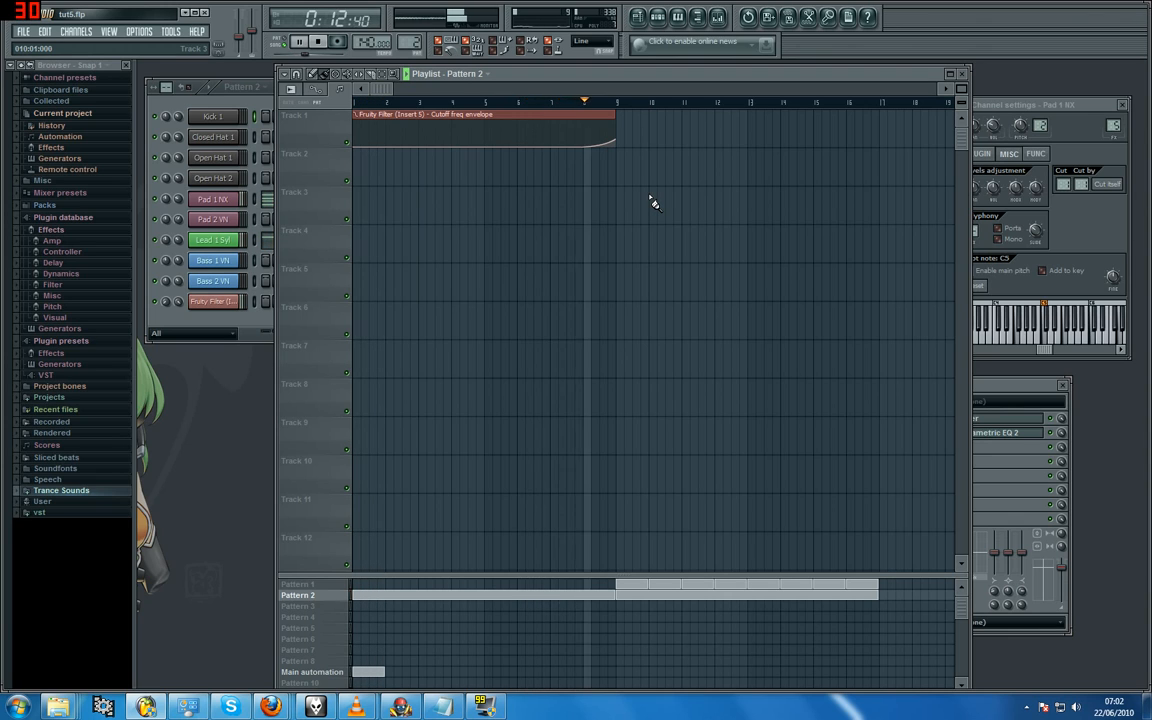
pyautogui.click(268, 105)
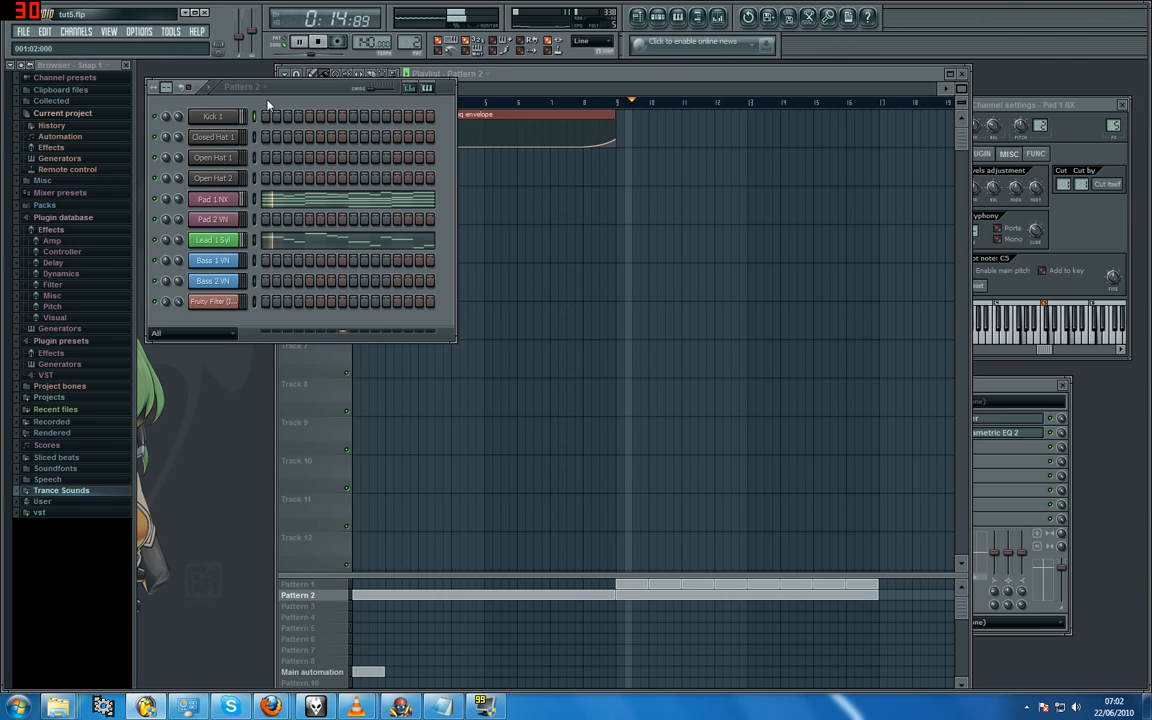
pyautogui.click(320, 42)
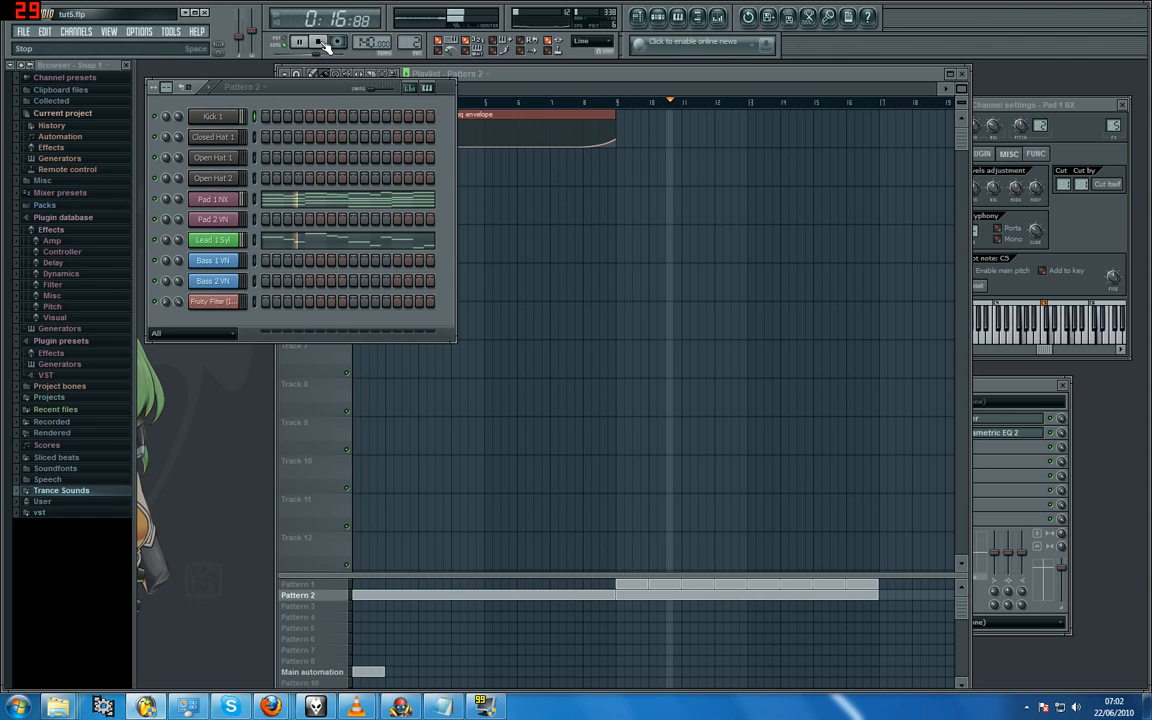
# - Lower the cutoff envelope's last point at bar 9 to about 17%
pyautogui.click(620, 138)
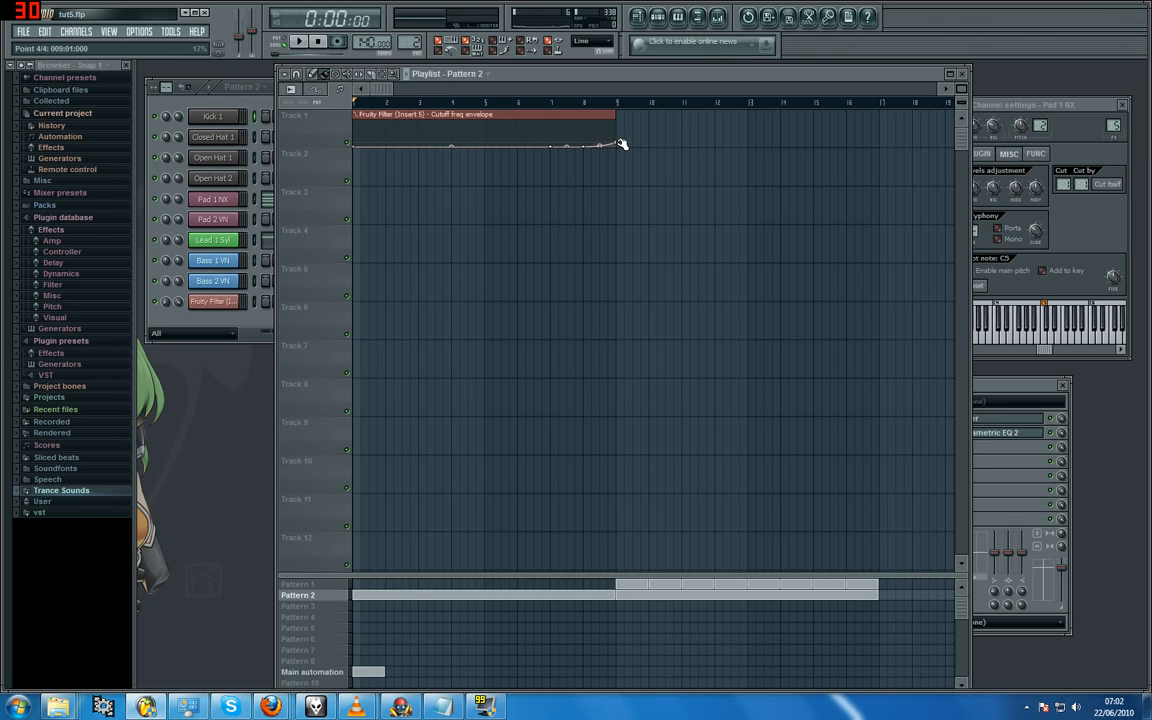
pyautogui.click(620, 140)
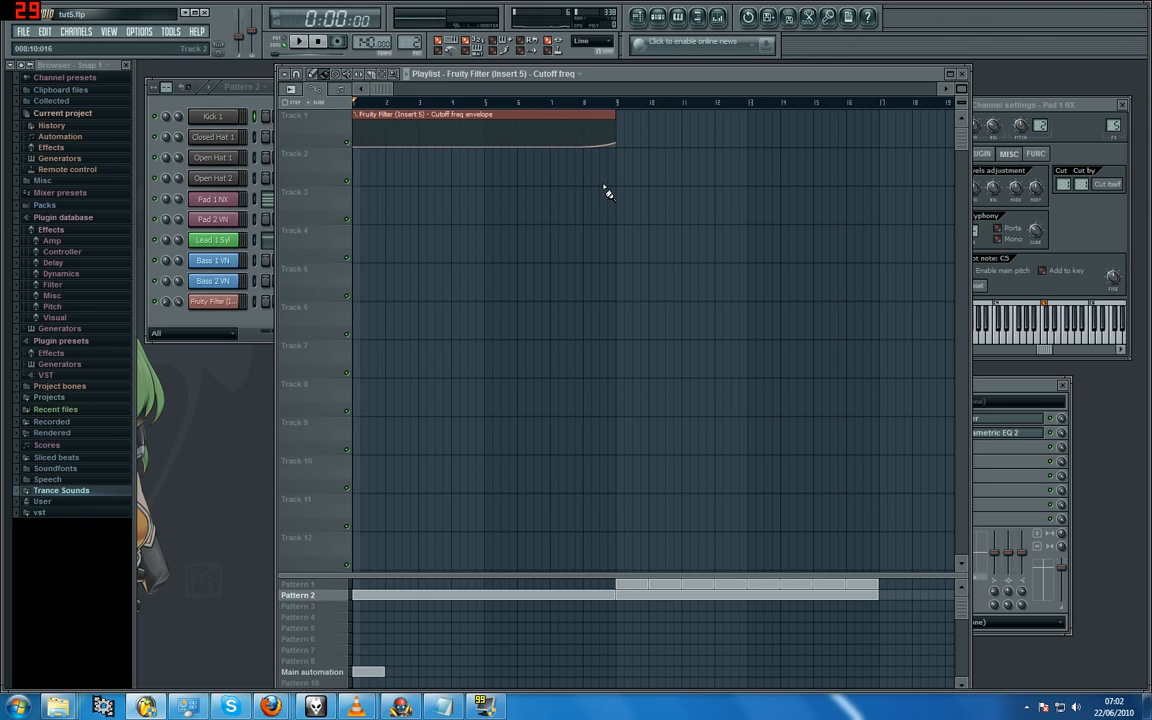